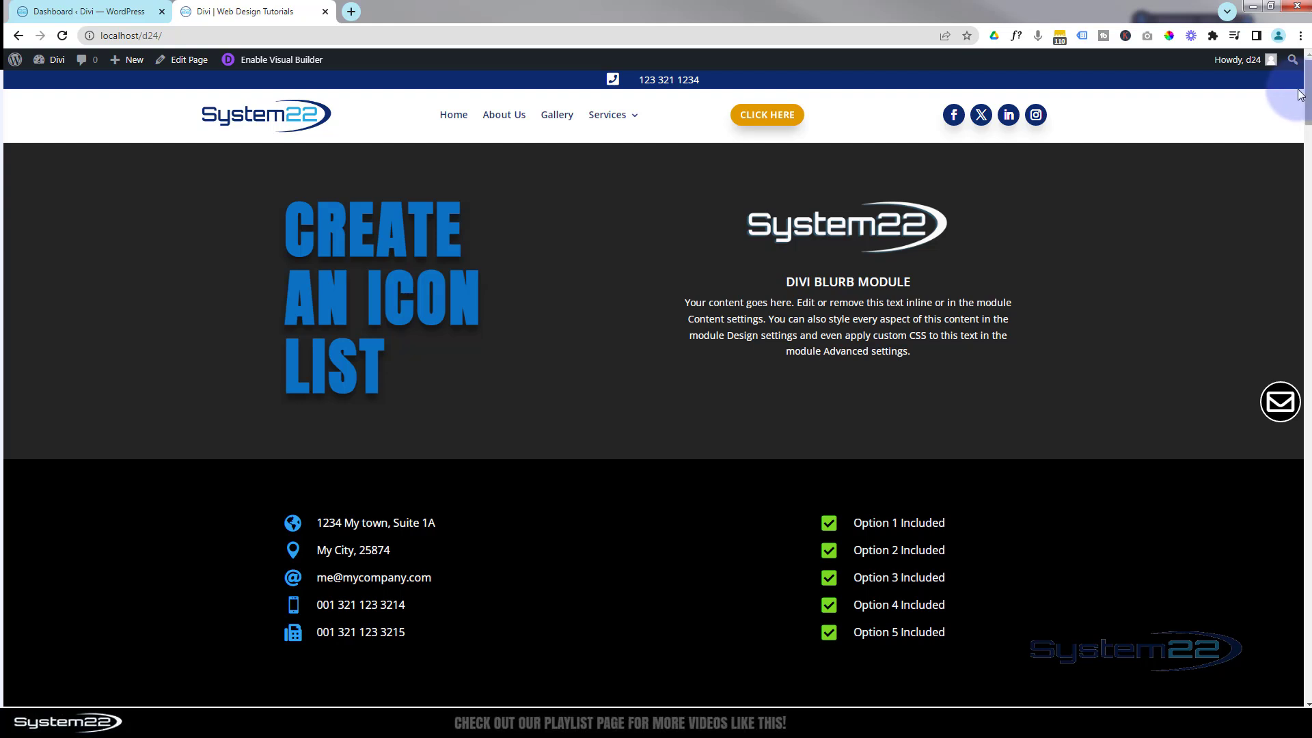
Step: Switch the page into the Divi Visual Builder for visual editing
scroll(1296, 96, "down", 1)
left_click_drag(1297, 100, 1302, 117)
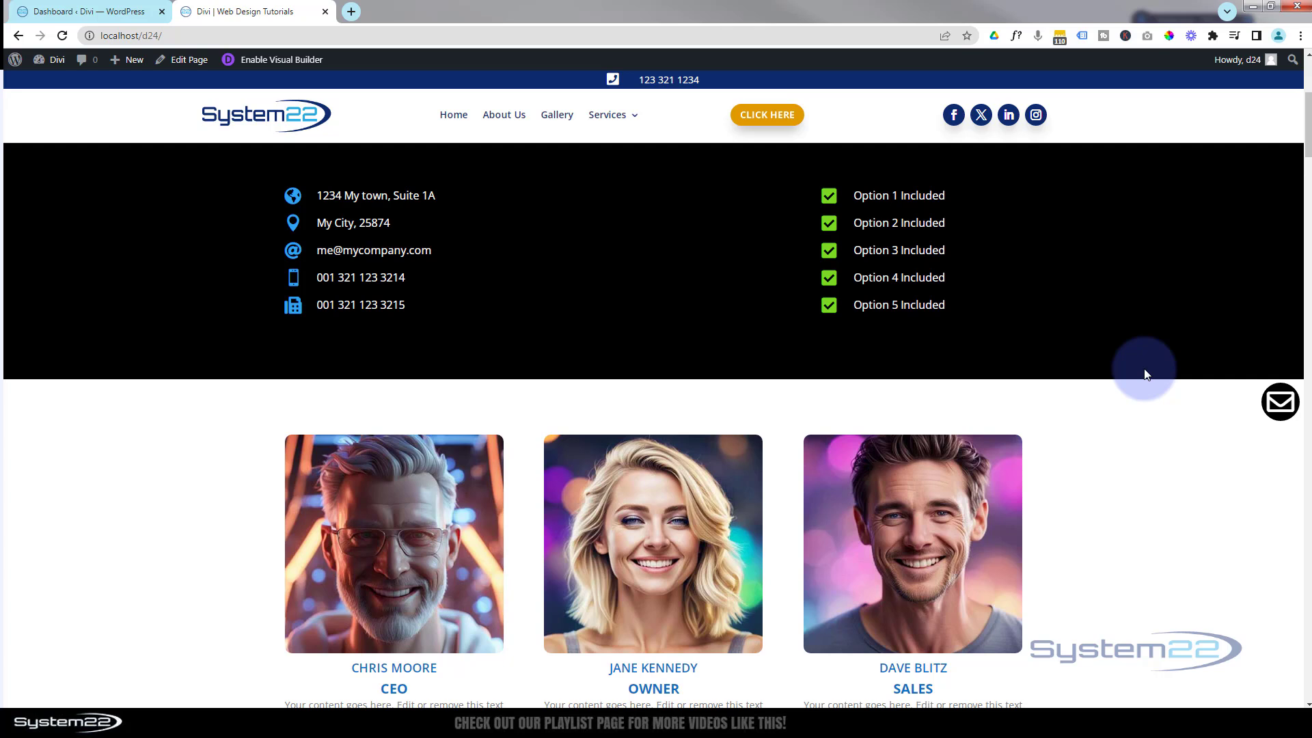
left_click(298, 61)
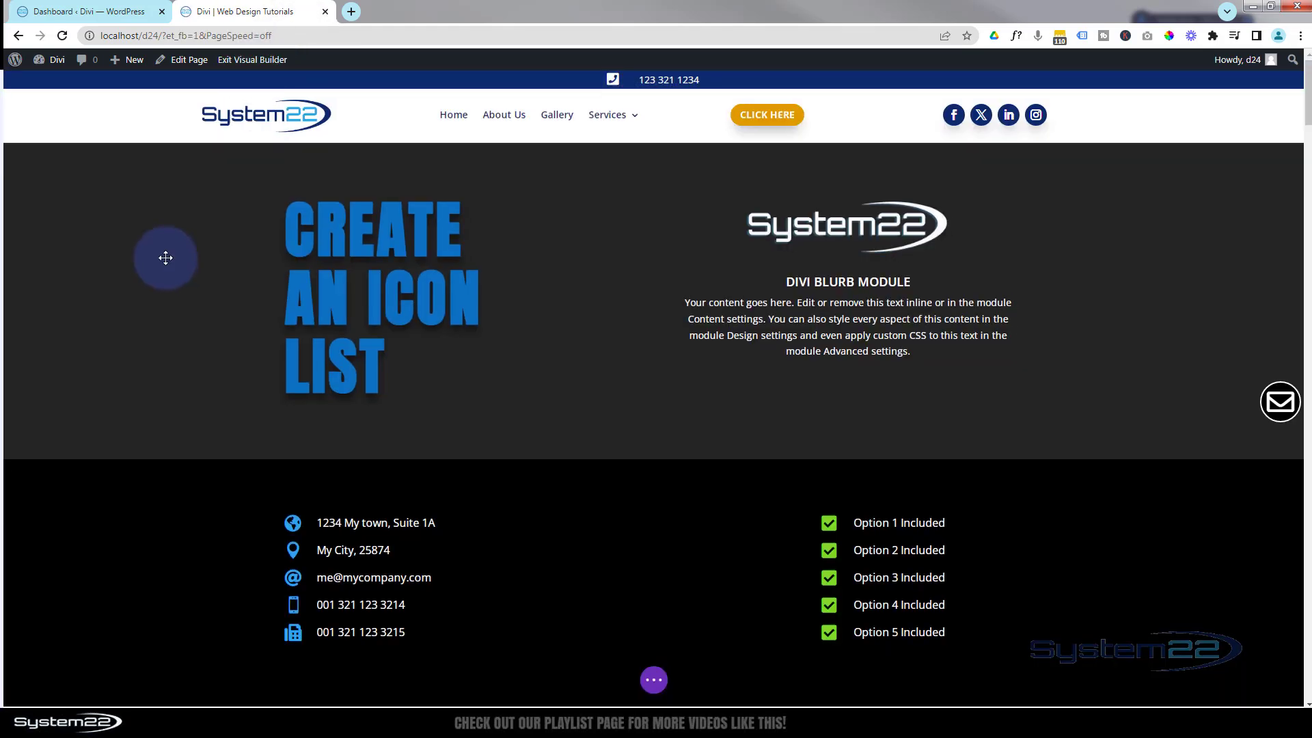
Step: Delete the black contact-and-options section from the page
scroll(165, 258, "down", 2)
scroll(165, 258, "down", 1)
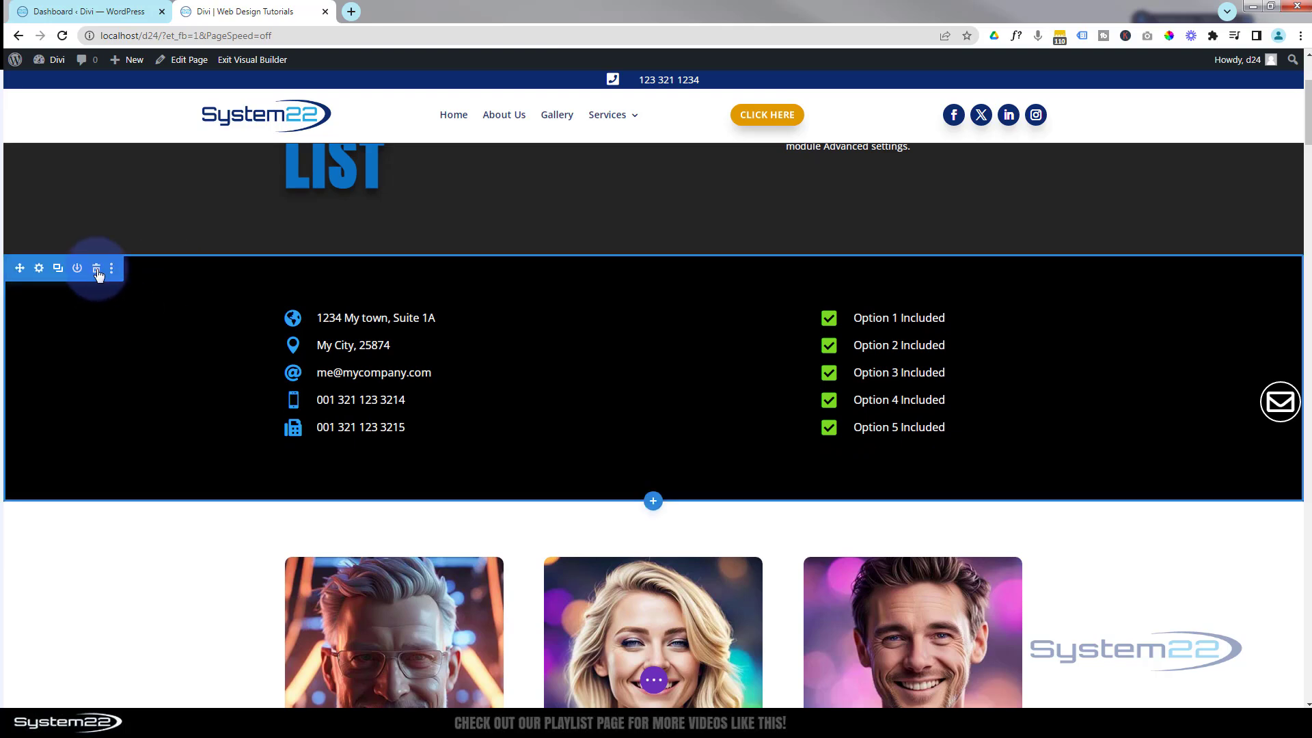
left_click(98, 274)
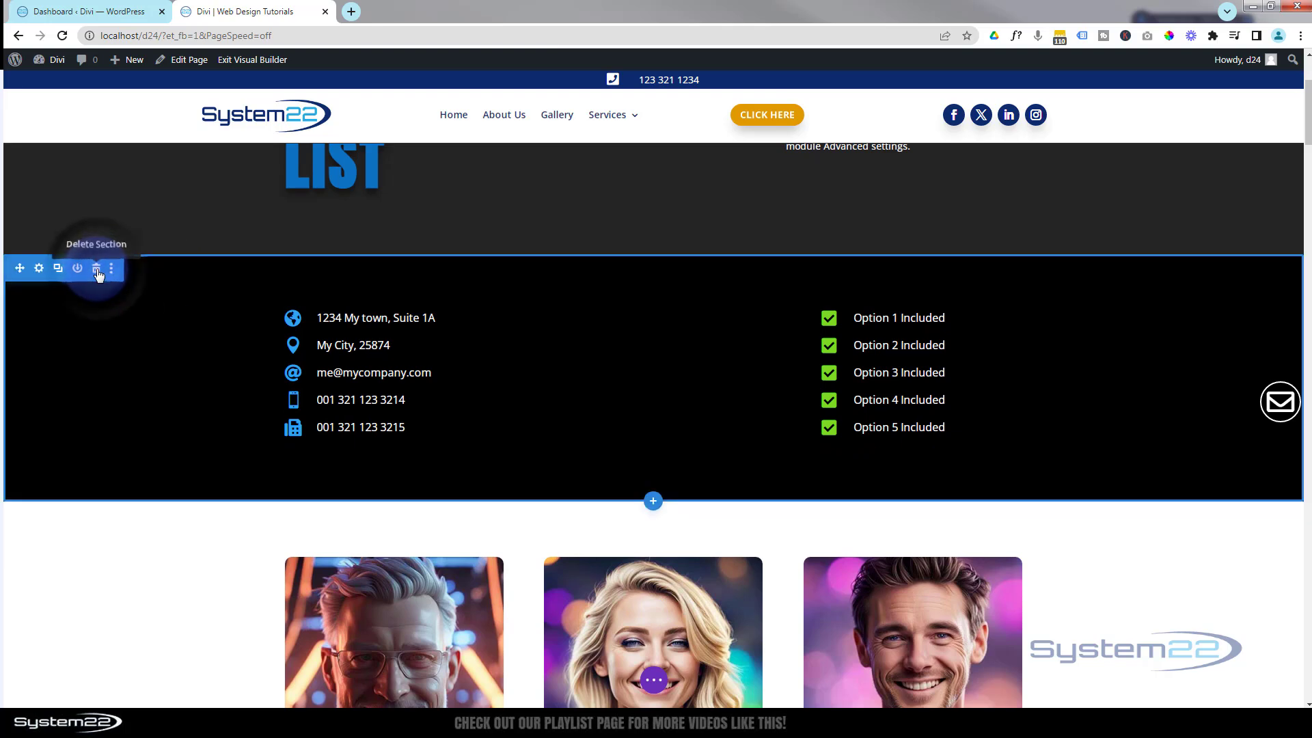
scroll(126, 438, "up", 4)
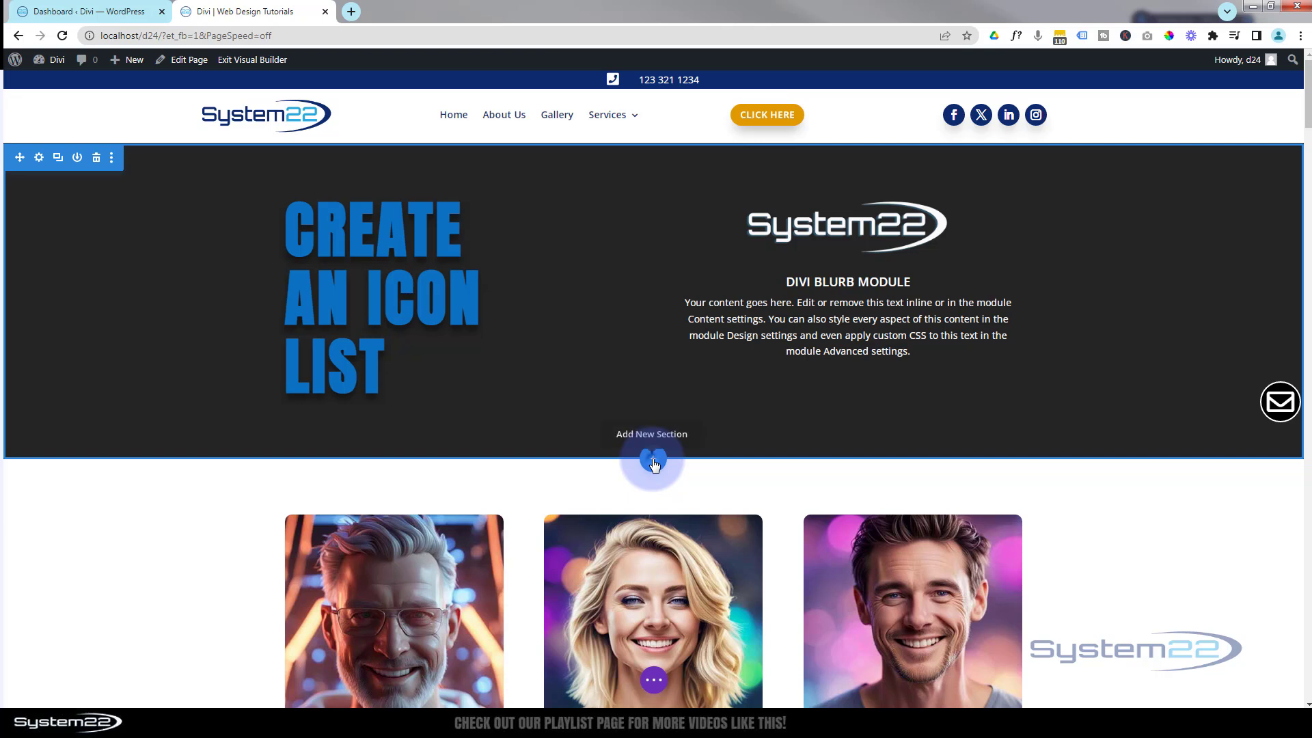
Step: Add a Regular section with a two-column row and insert a Blurb module in its left column
left_click(654, 461)
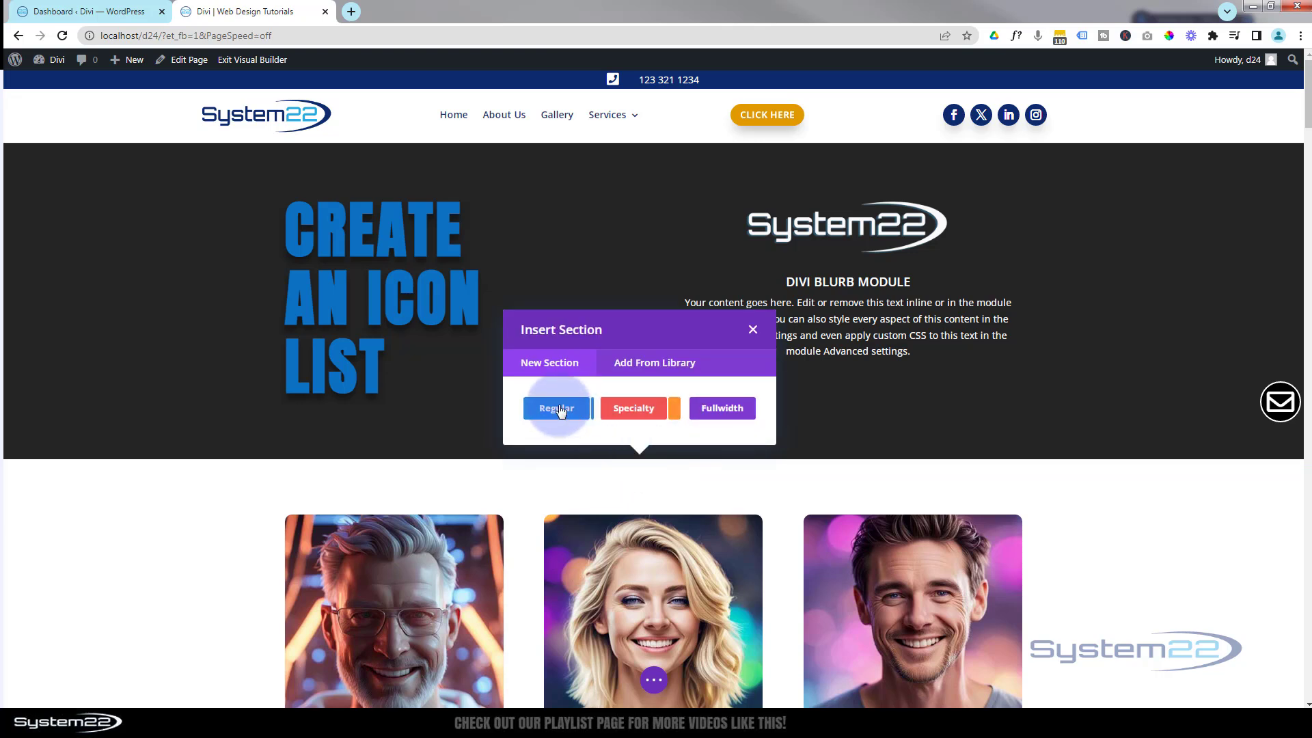
left_click(559, 409)
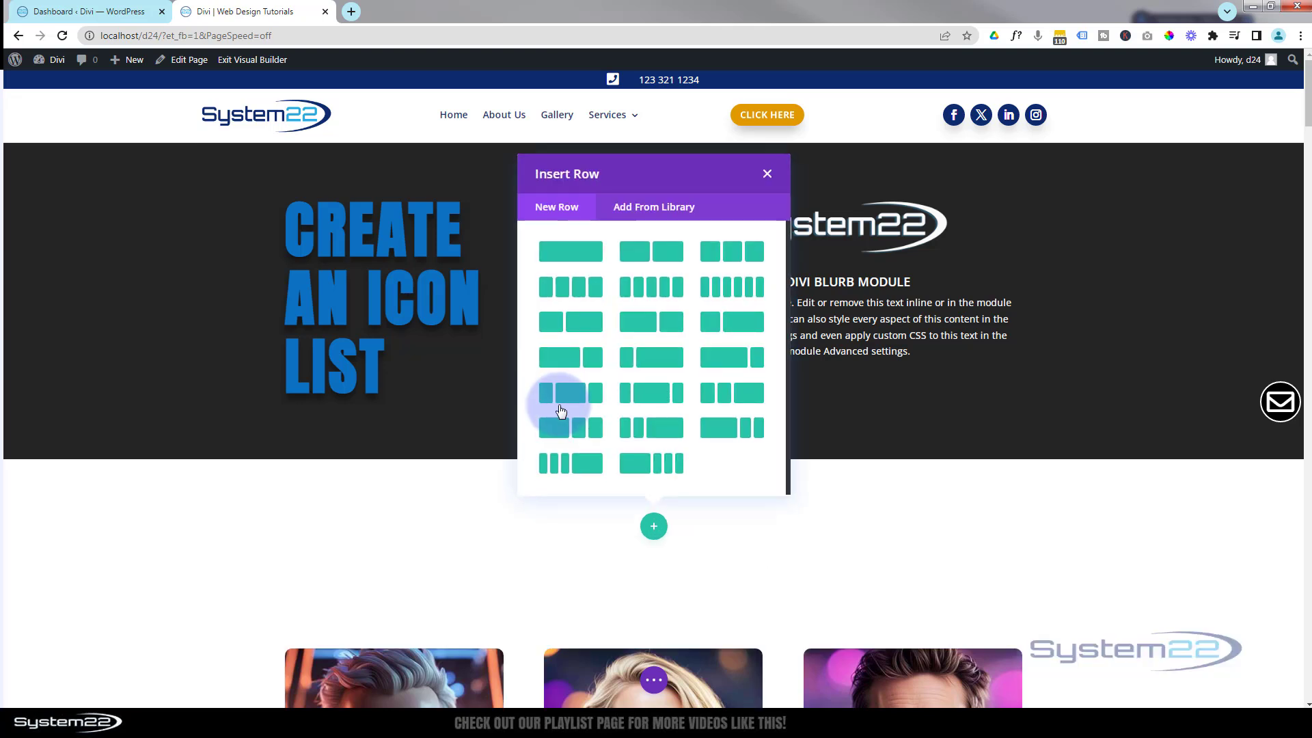
left_click(667, 253)
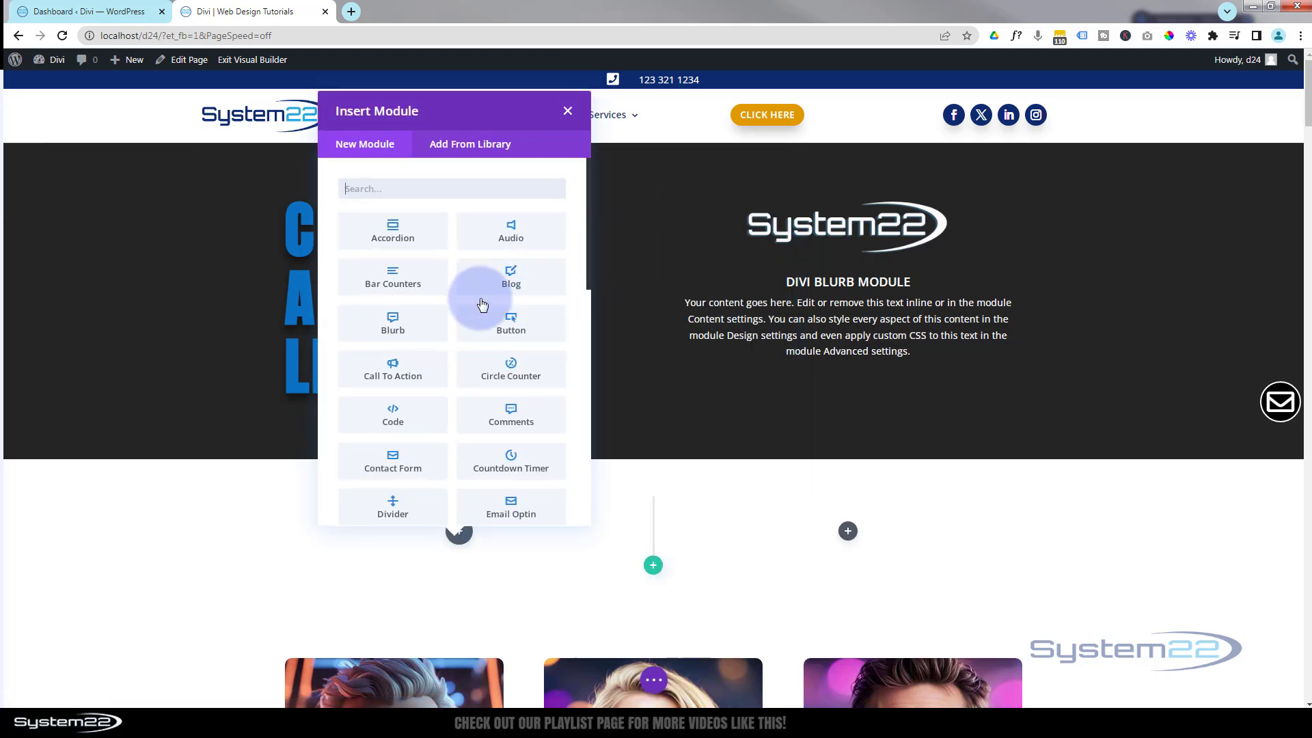
left_click(422, 331)
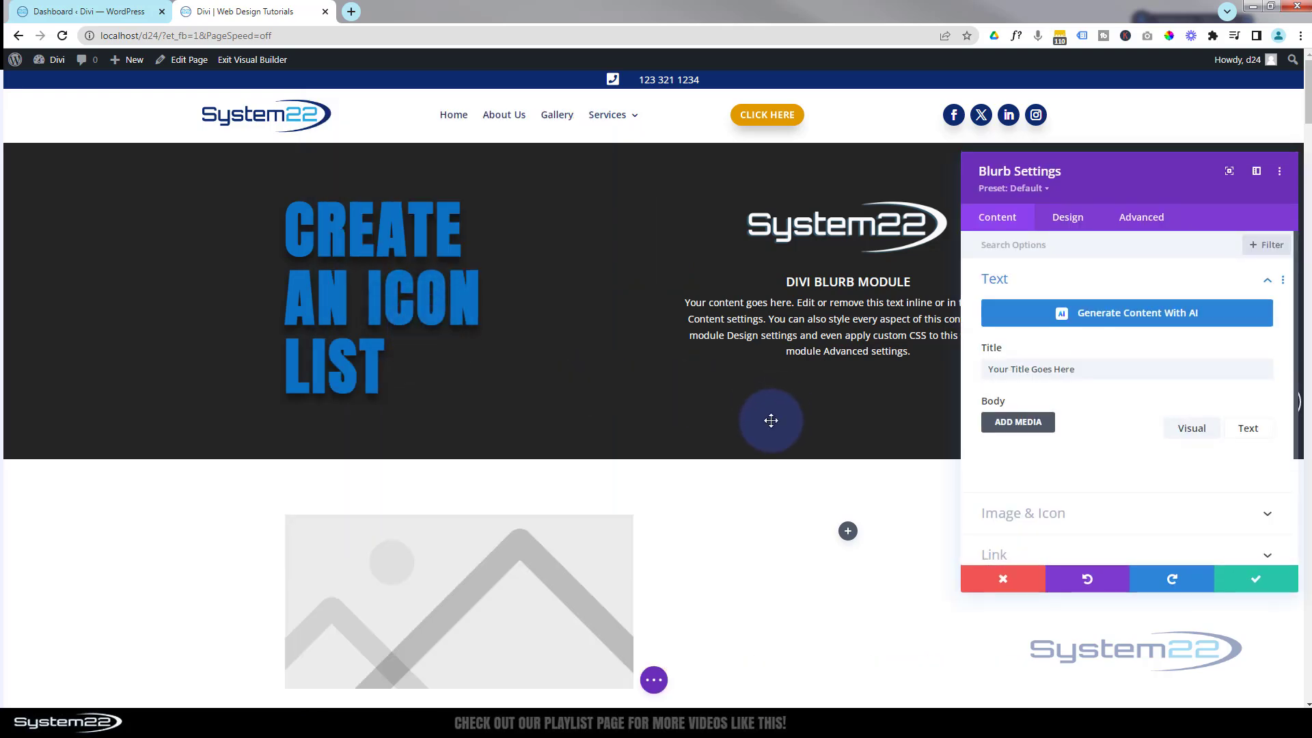
Step: Float the Blurb Settings panel up and left, toward the page centre
scroll(769, 419, "down", 4)
left_click_drag(1114, 184, 843, 271)
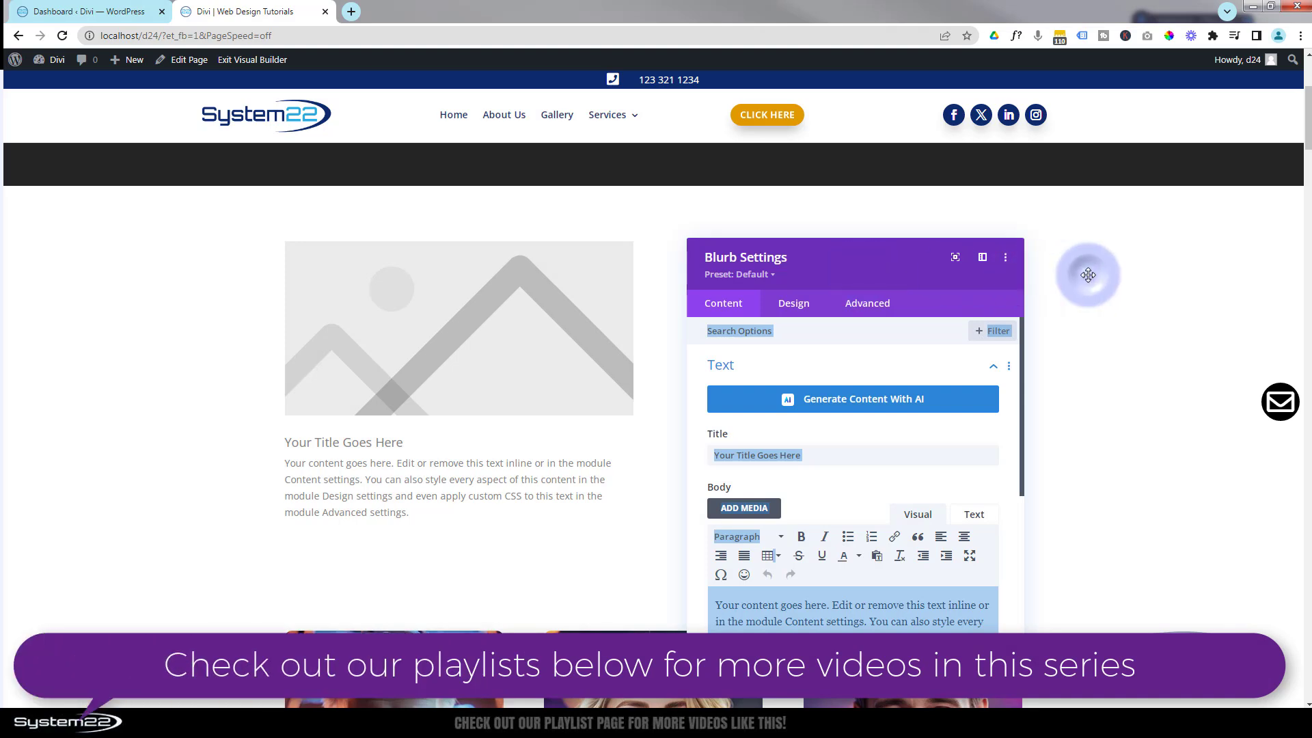
left_click(850, 360)
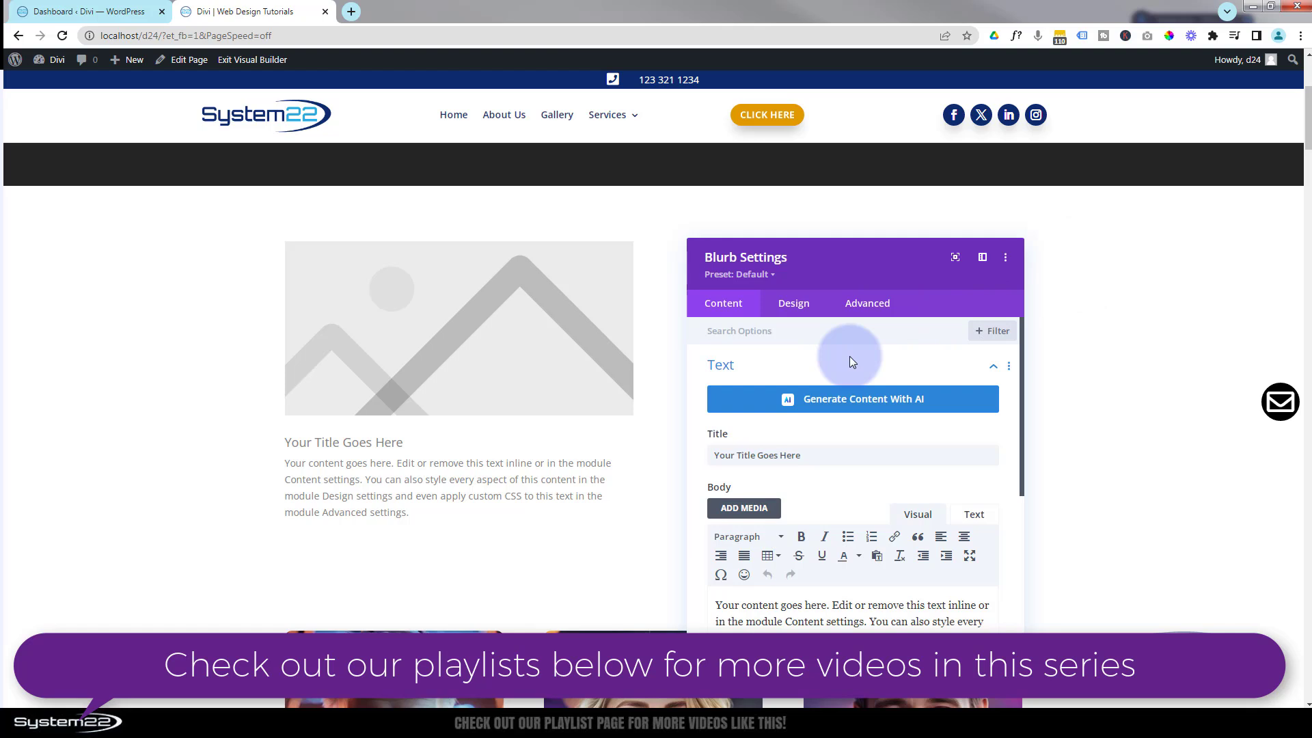
left_click_drag(848, 267, 814, 199)
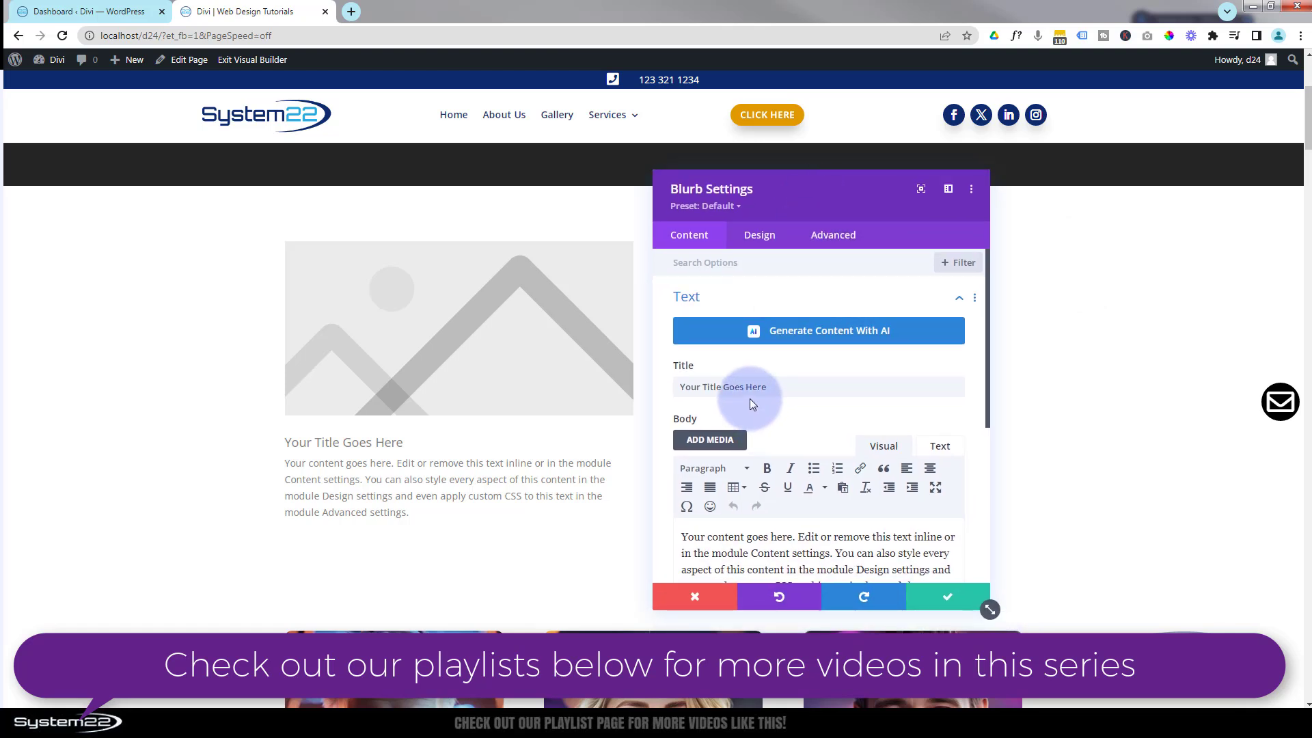
Step: Delete the blurb's placeholder title and all of its placeholder body text
left_click_drag(776, 381, 650, 392)
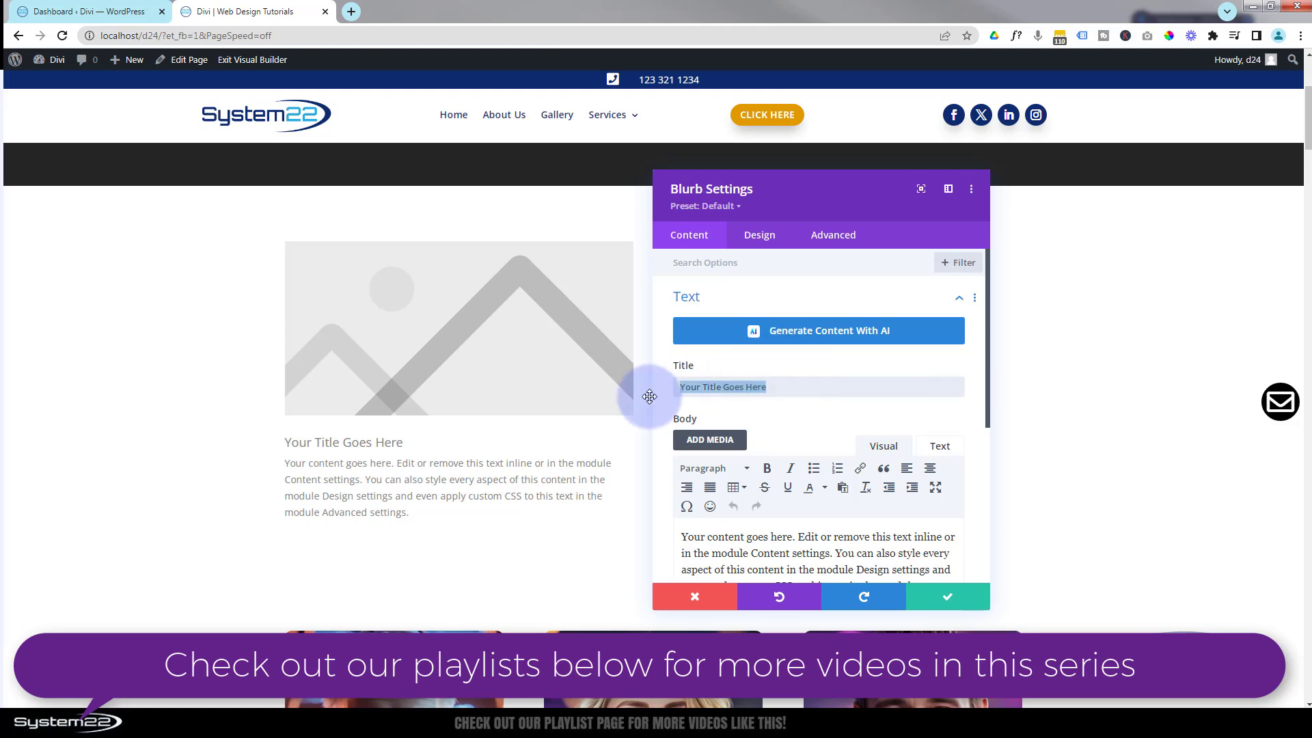
key("BackSpace")
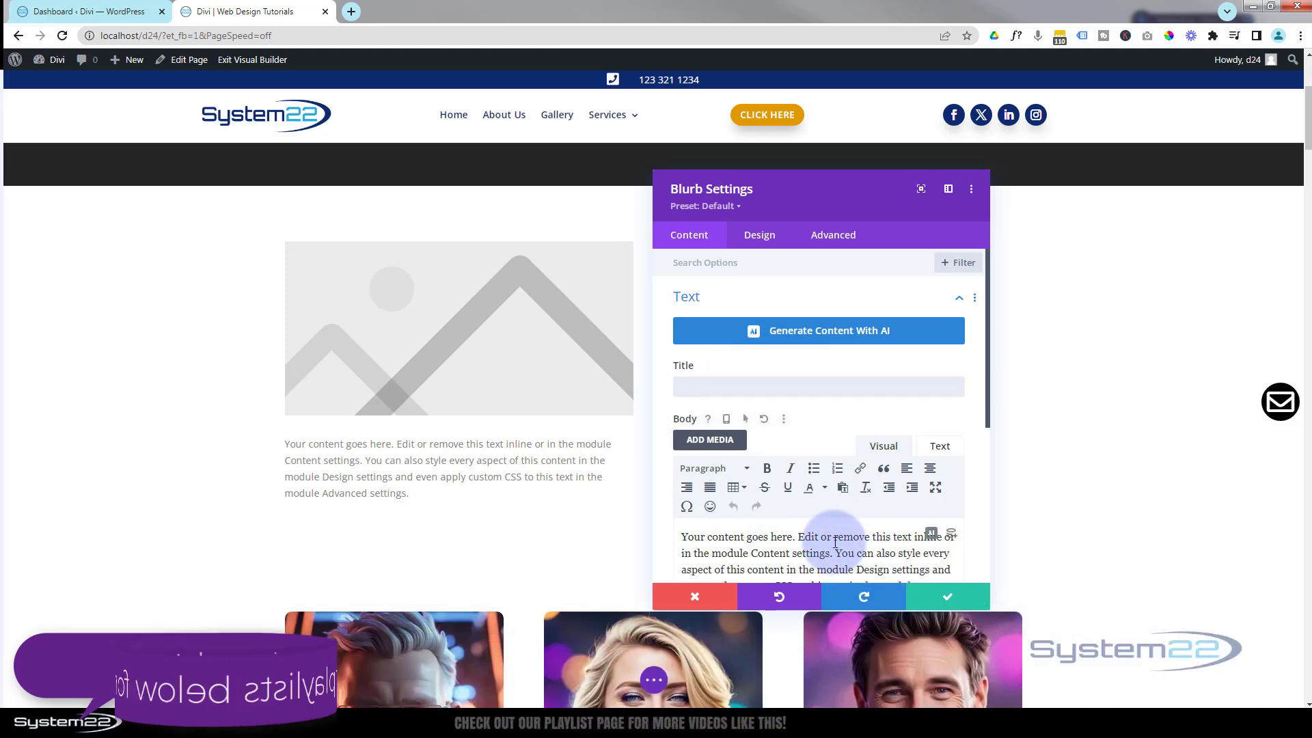
scroll(806, 502, "down", 3)
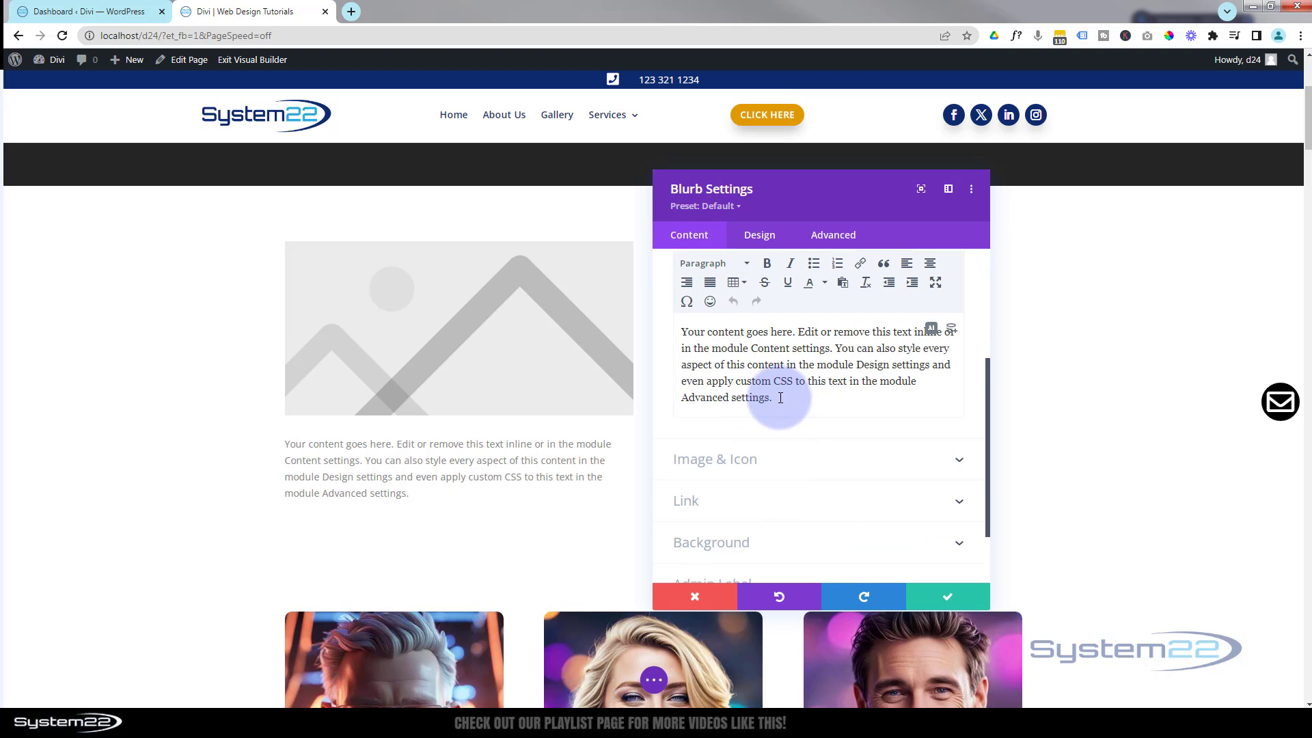
left_click_drag(780, 398, 668, 331)
key("BackSpace")
Step: Enter a sample address line as the blurb body and select it in the page preview
type("1")
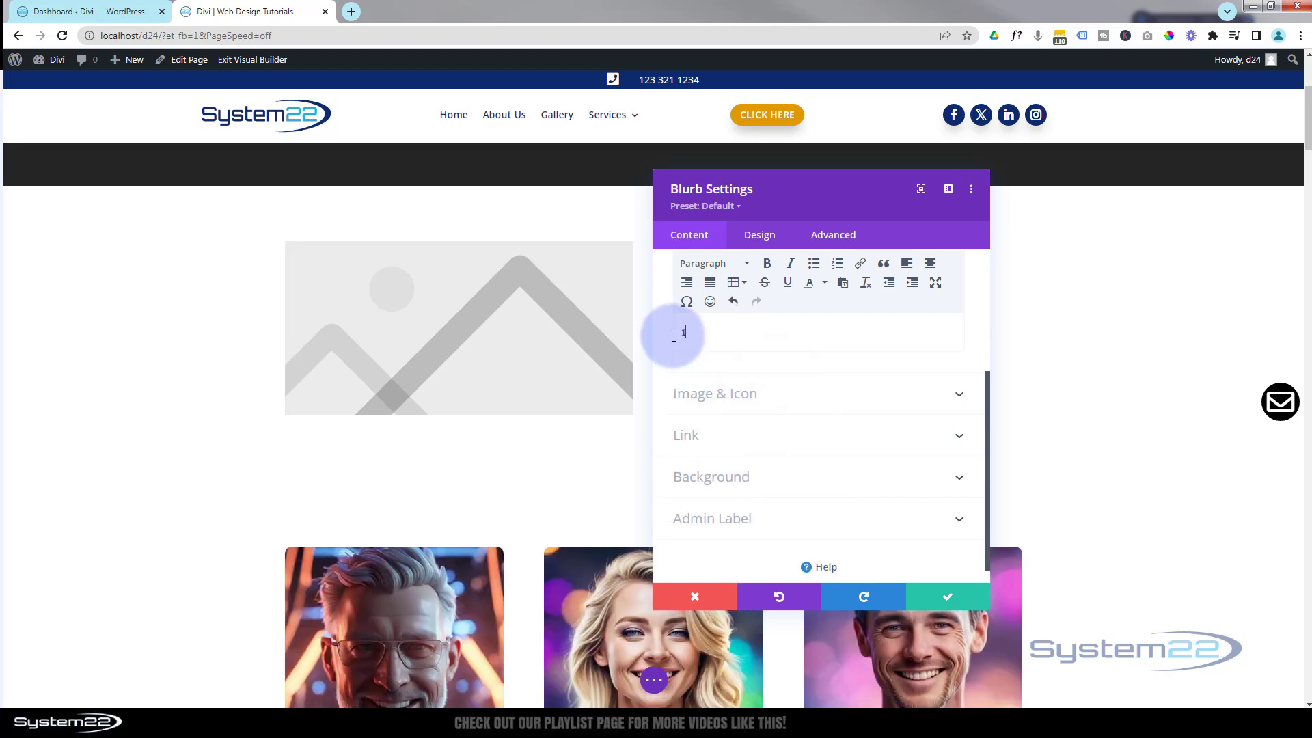
type("234 My Town, Suite 1A")
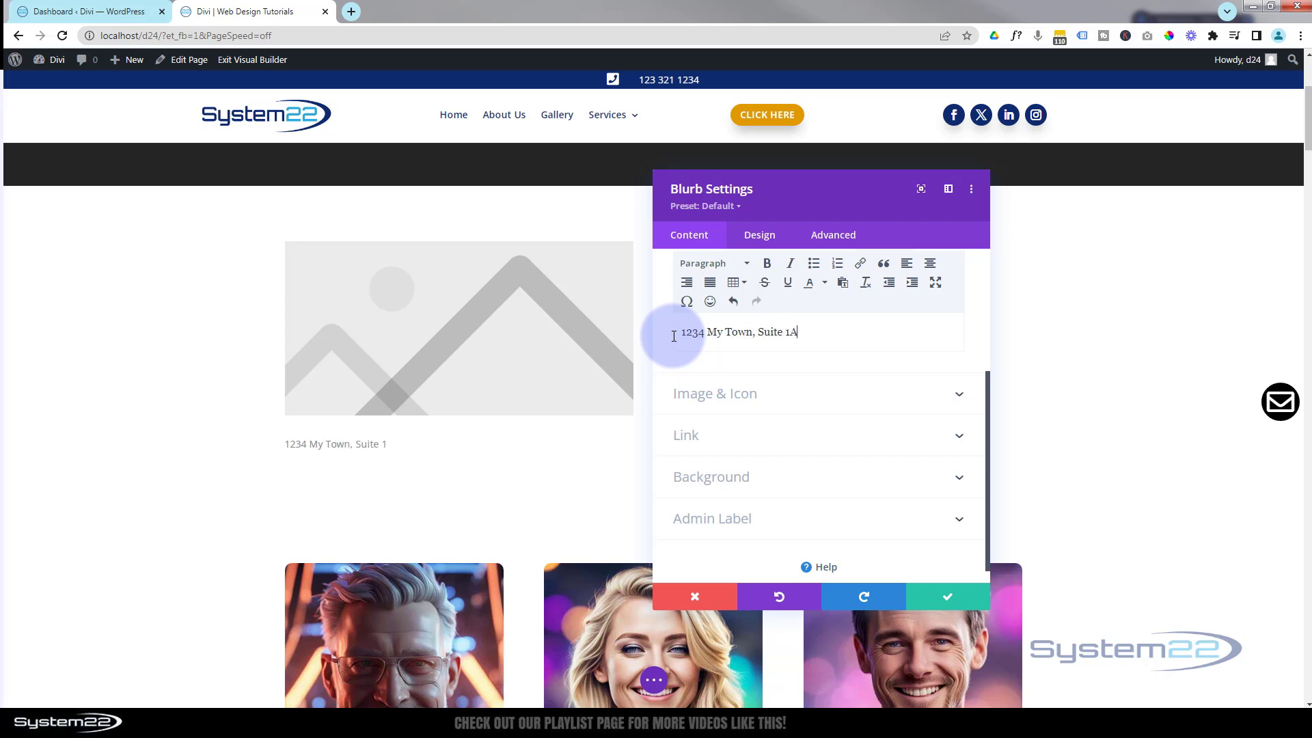
left_click(315, 445)
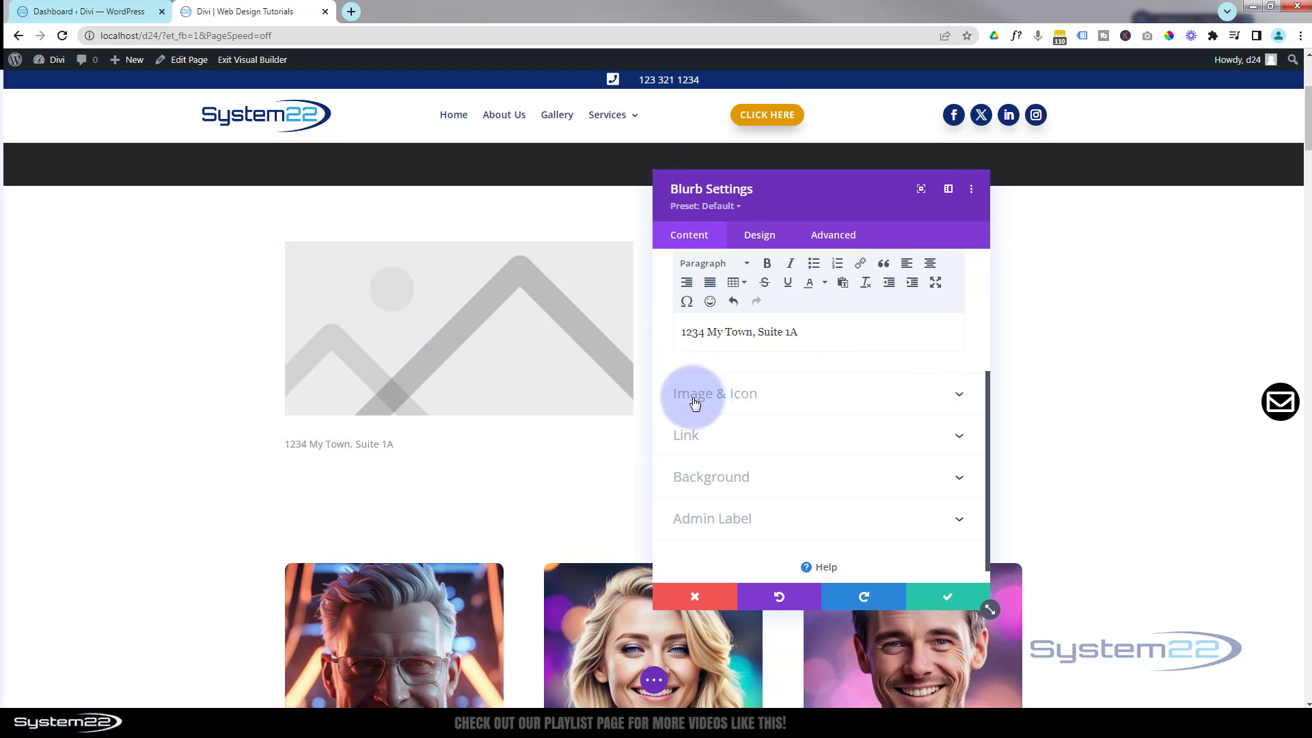
Step: Turn on Use Icon, pick the globe icon via a 'globe' search, then clear the search
left_click(806, 402)
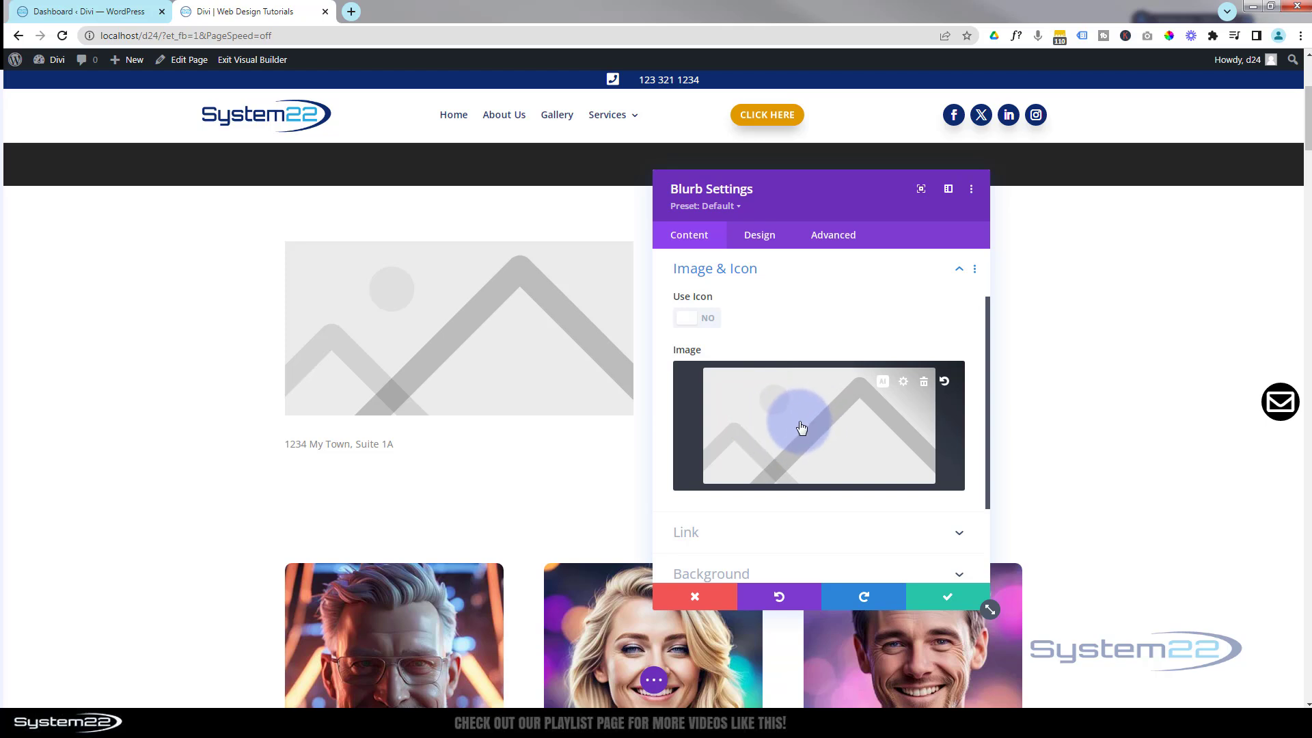
left_click(706, 320)
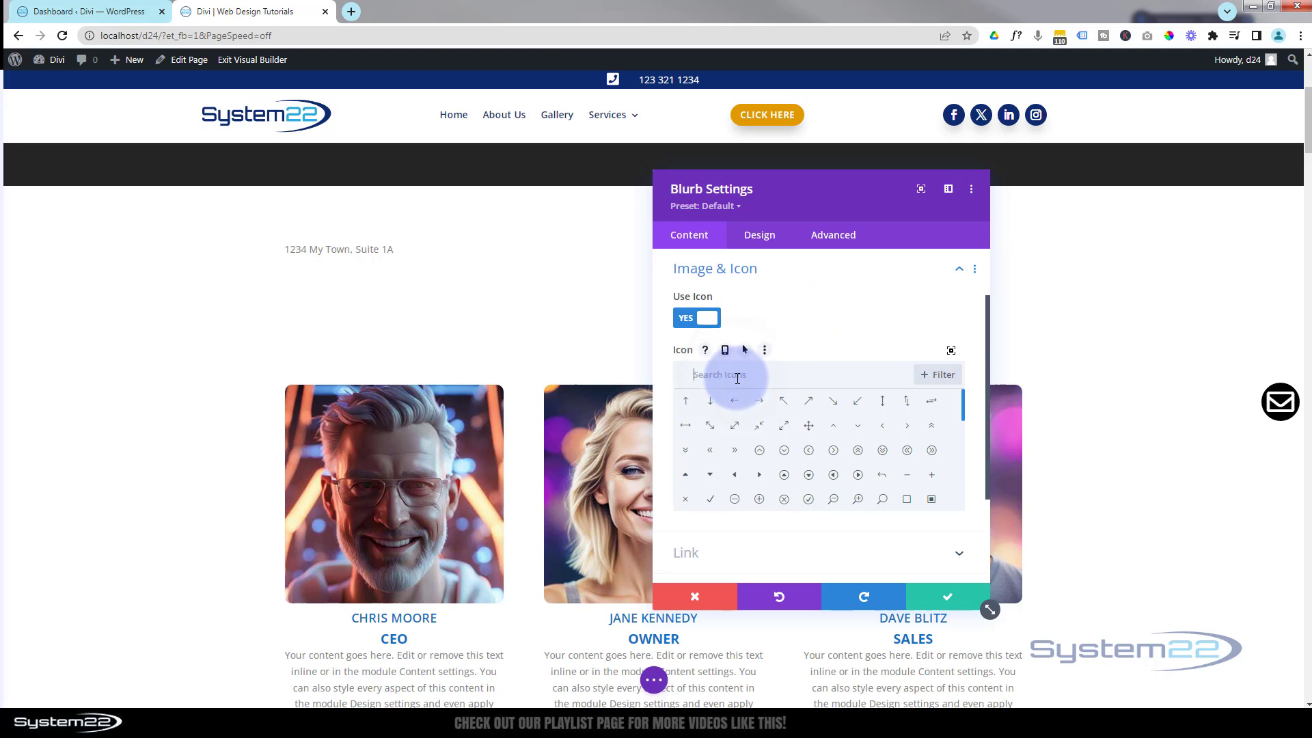
type("globe")
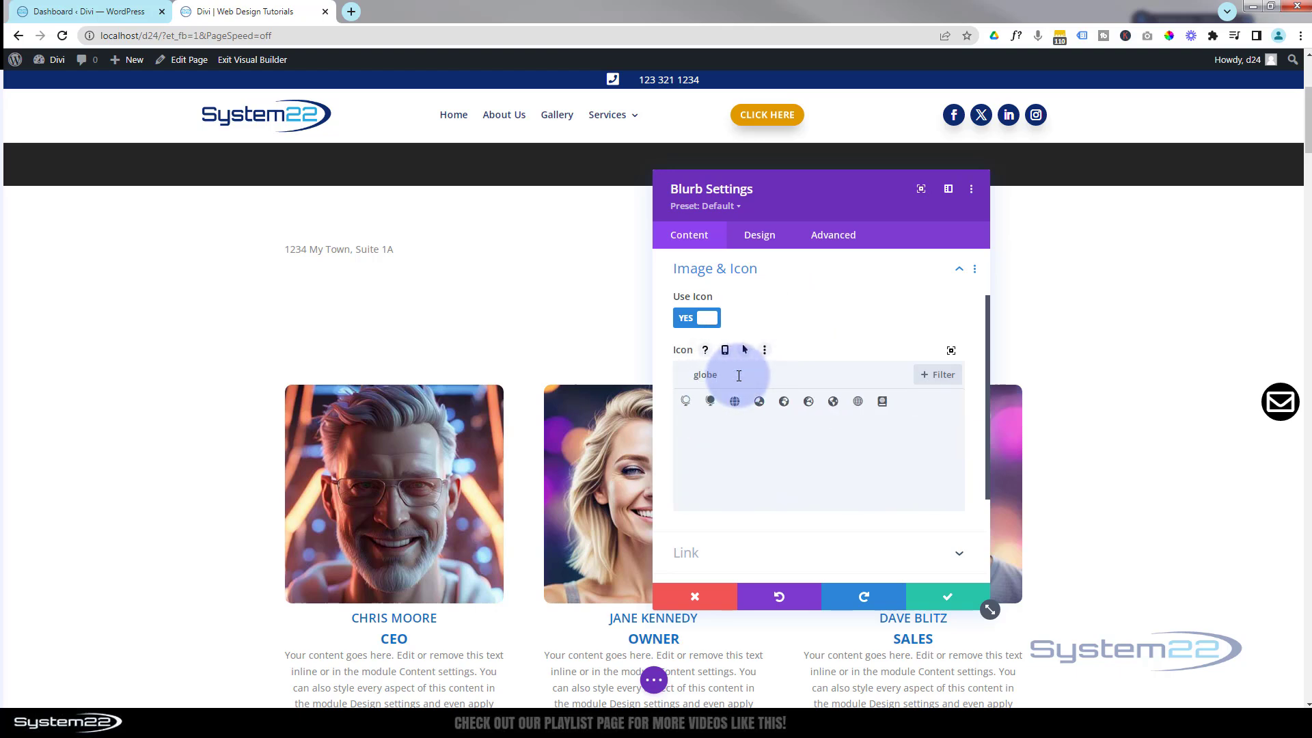
left_click(833, 403)
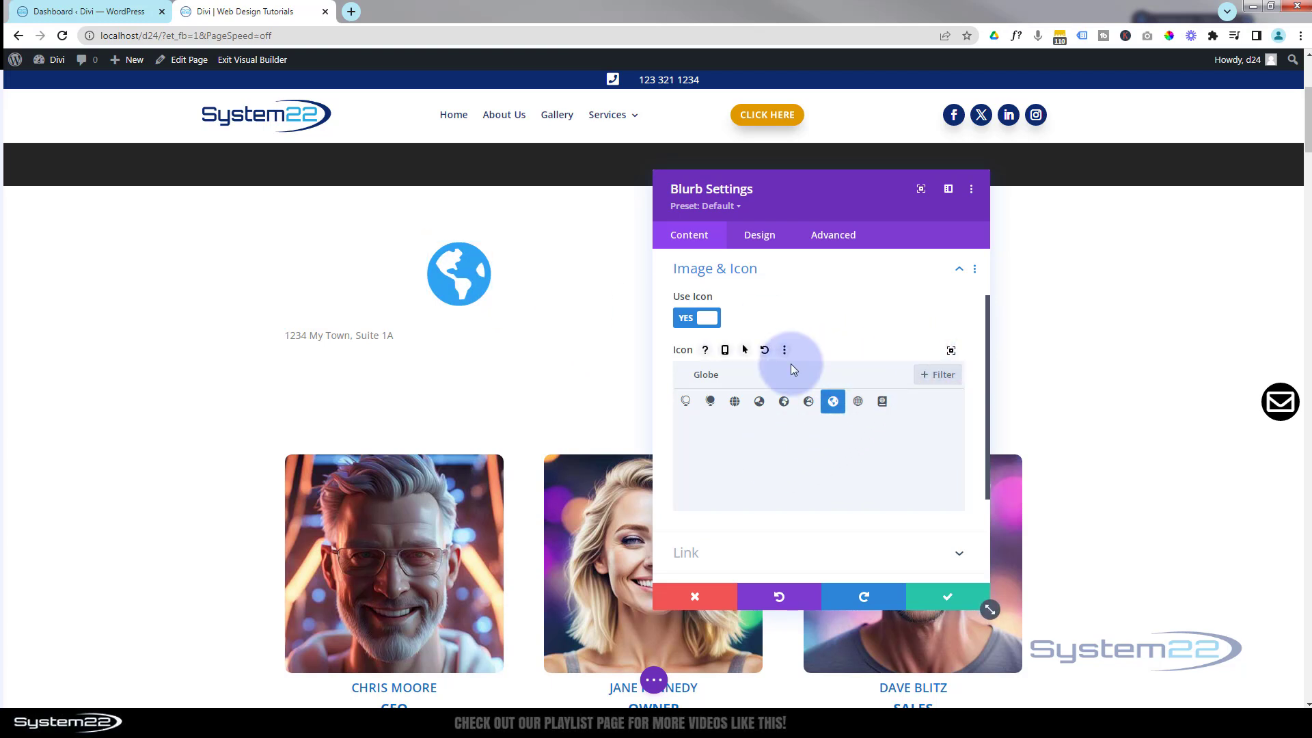
left_click_drag(742, 376, 680, 377)
key("BackSpace")
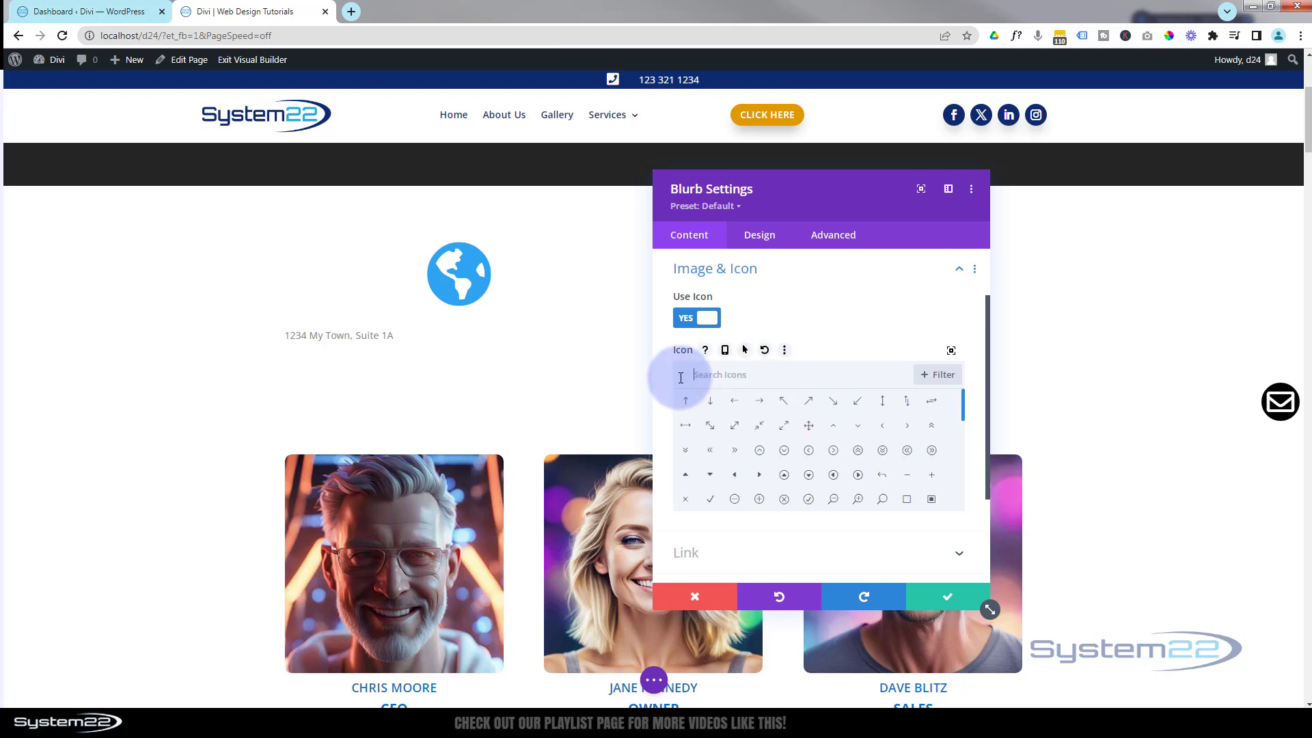
Step: Browse the full-size icon picker and close it, keeping the globe icon
left_click(950, 350)
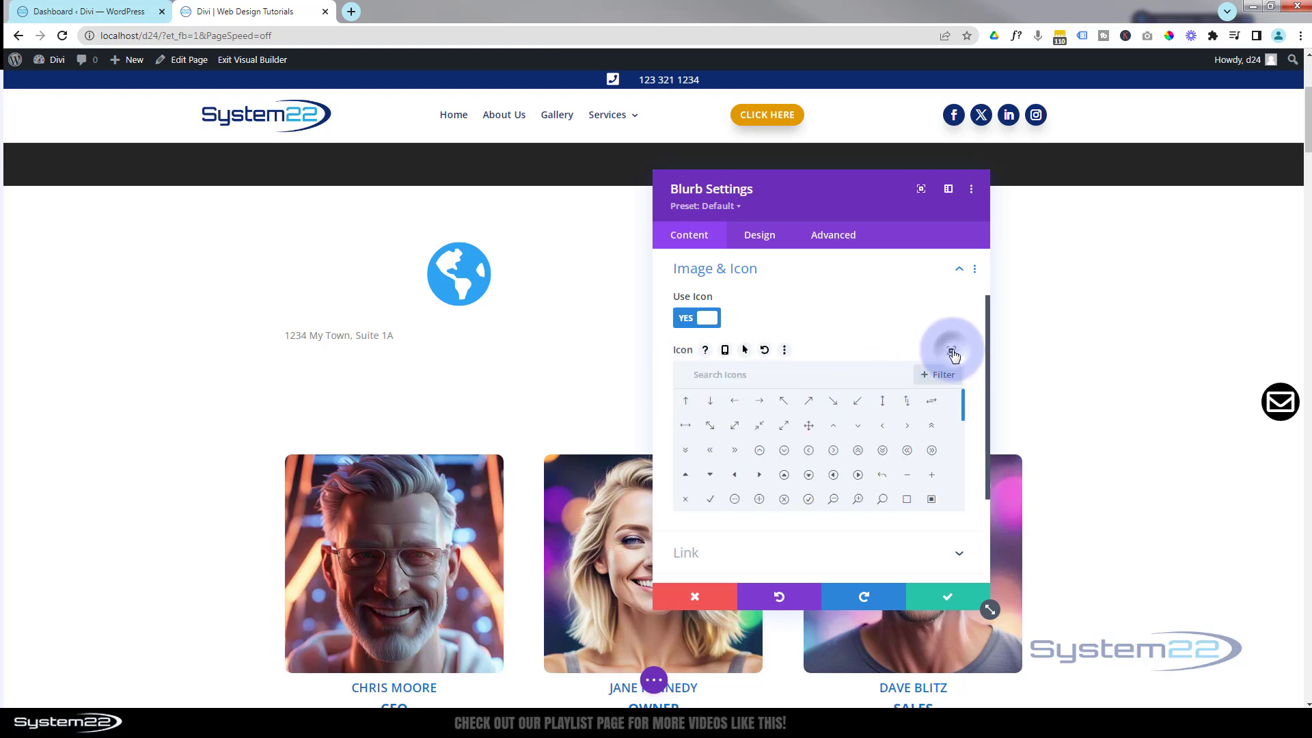
scroll(730, 354, "down", 6)
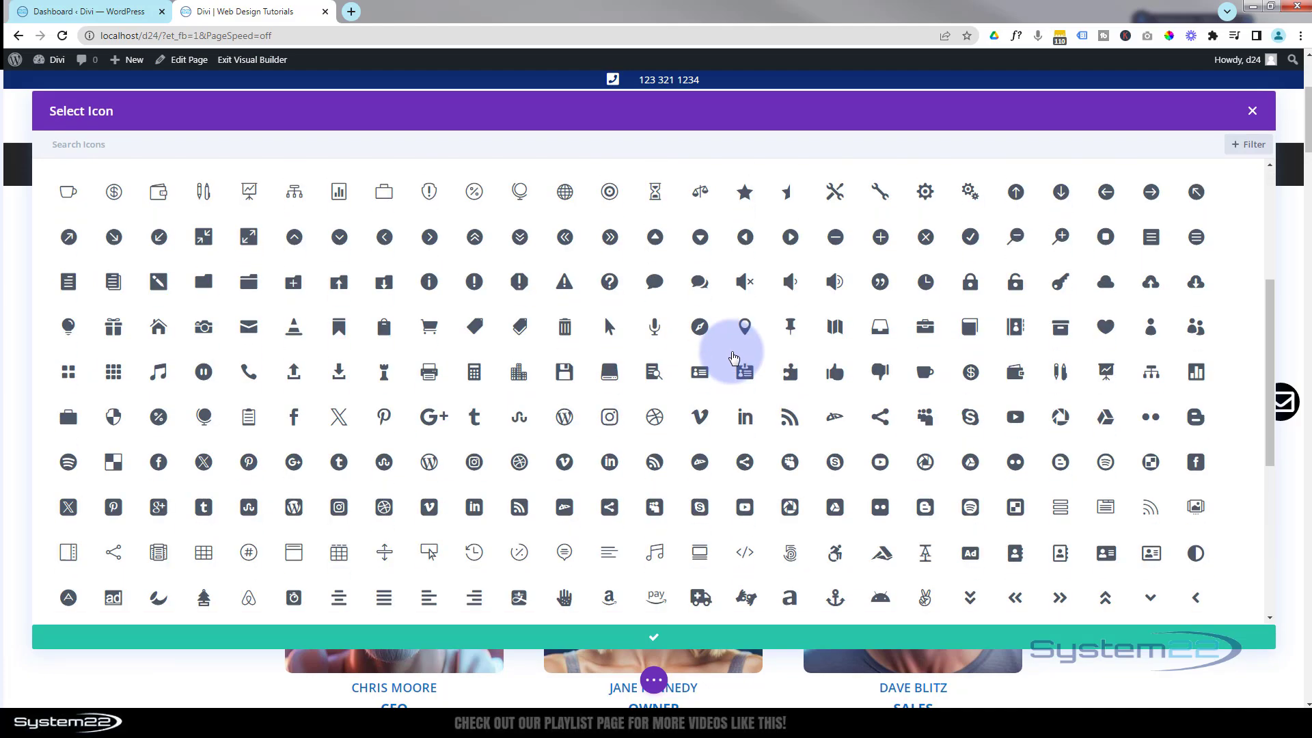
scroll(734, 357, "down", 10)
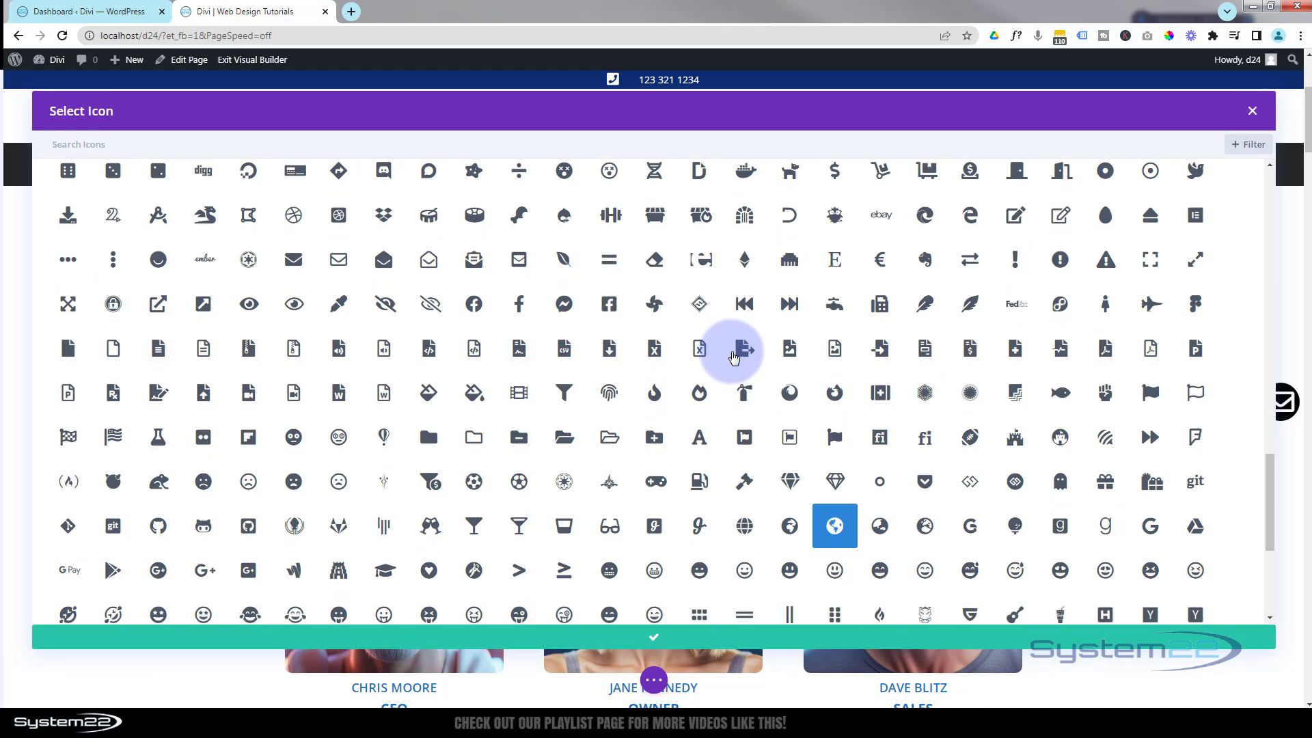
scroll(733, 357, "down", 3)
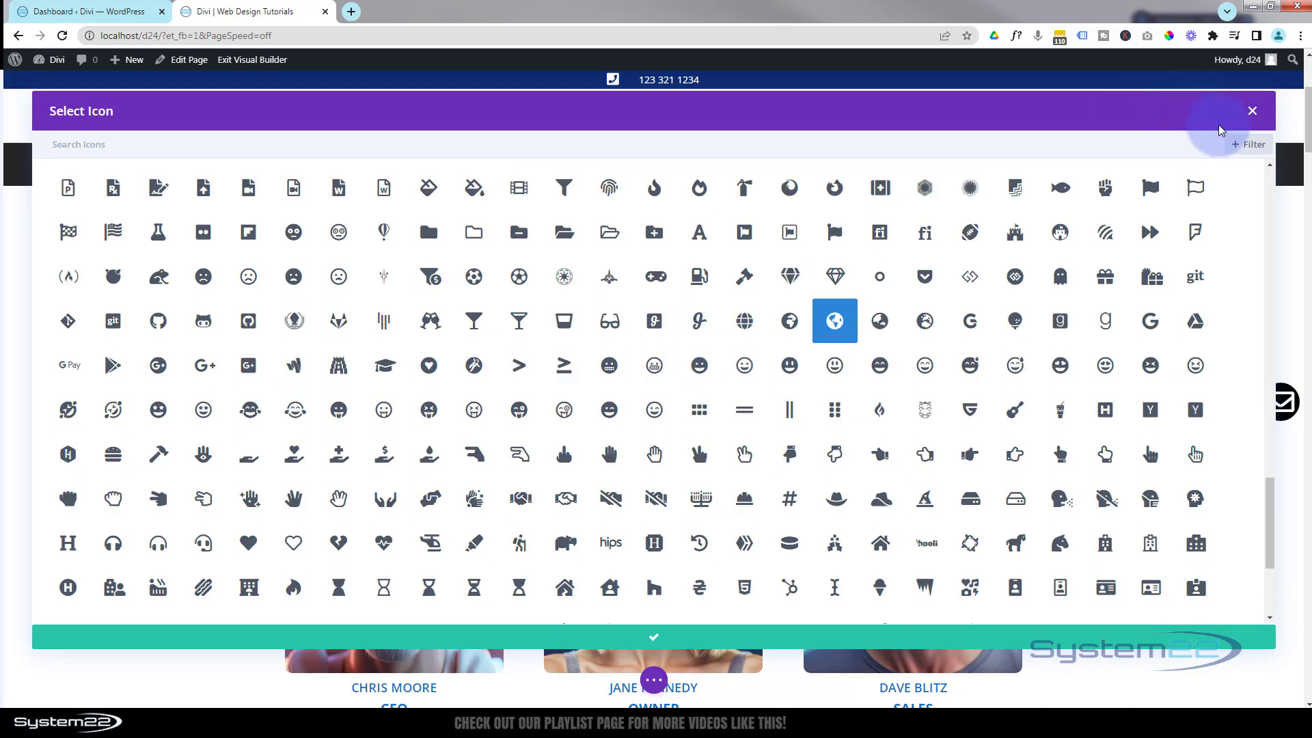
left_click(1253, 111)
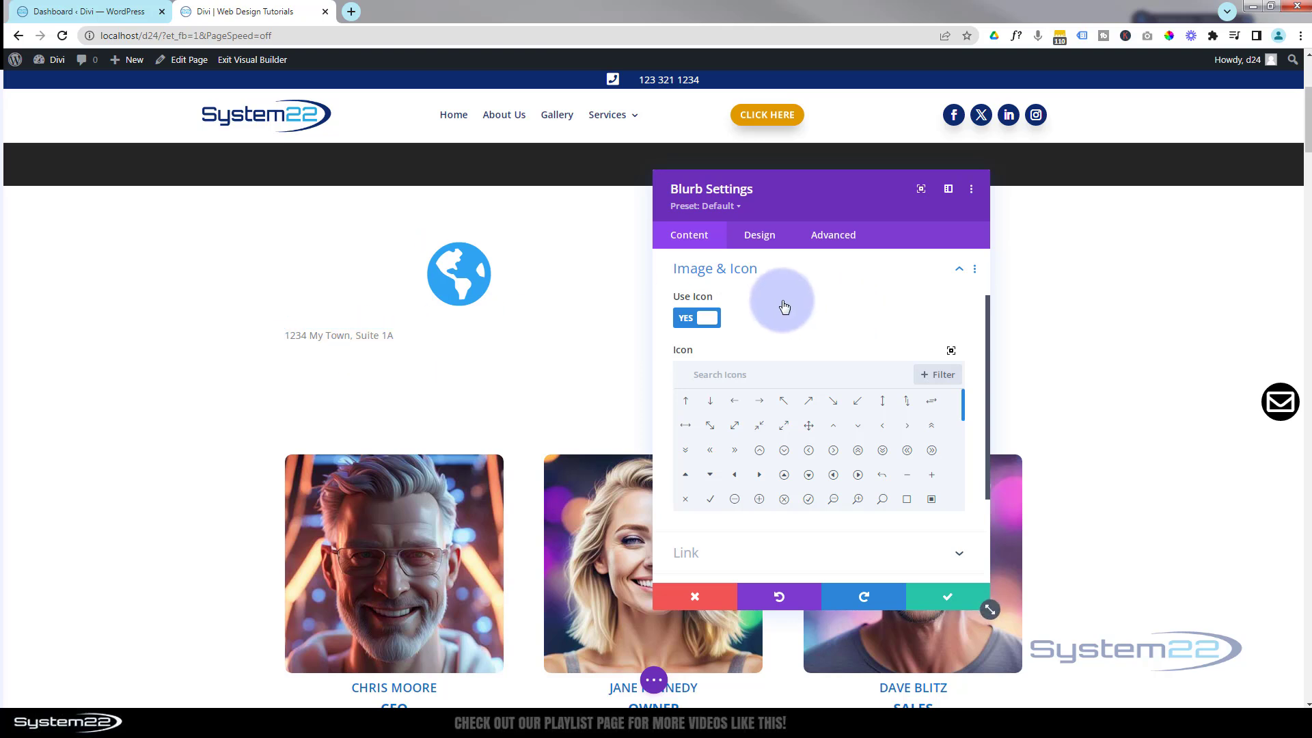
Step: Expand the blurb's Link options, then move to its Design settings
scroll(784, 311, "down", 2)
left_click(749, 419)
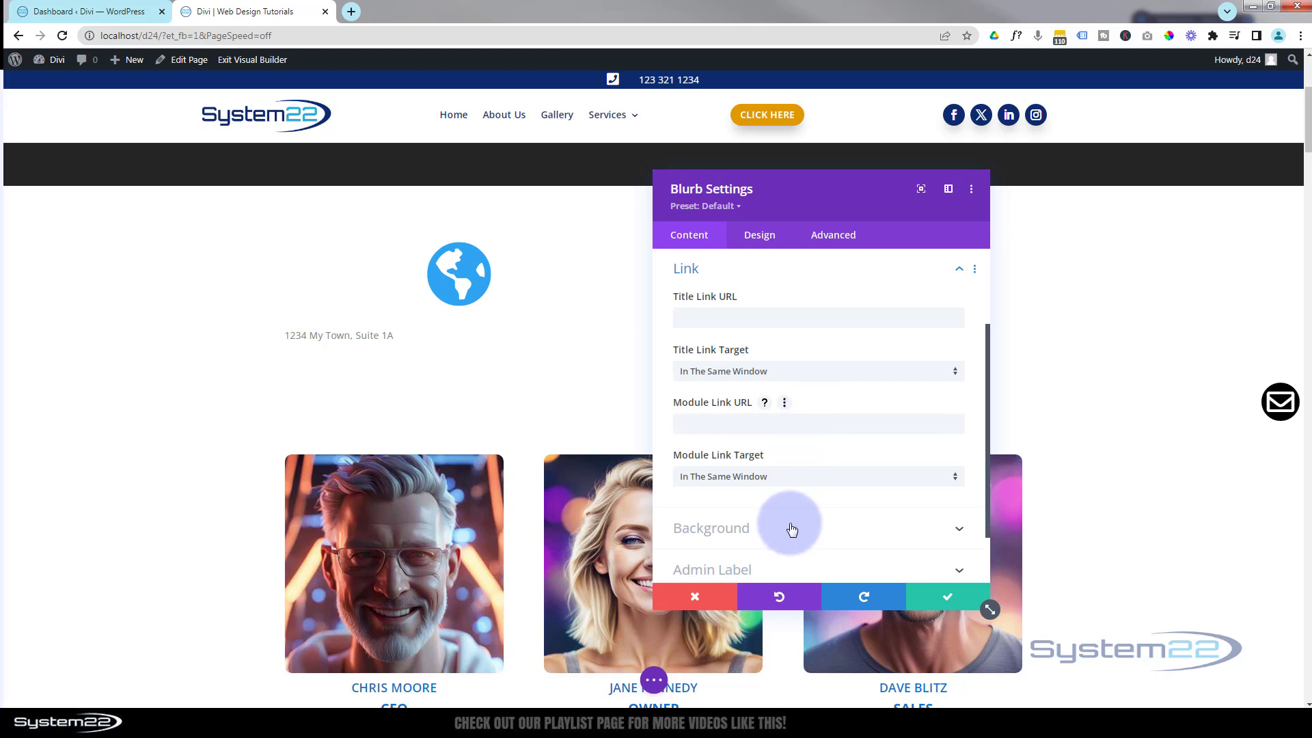
left_click(760, 236)
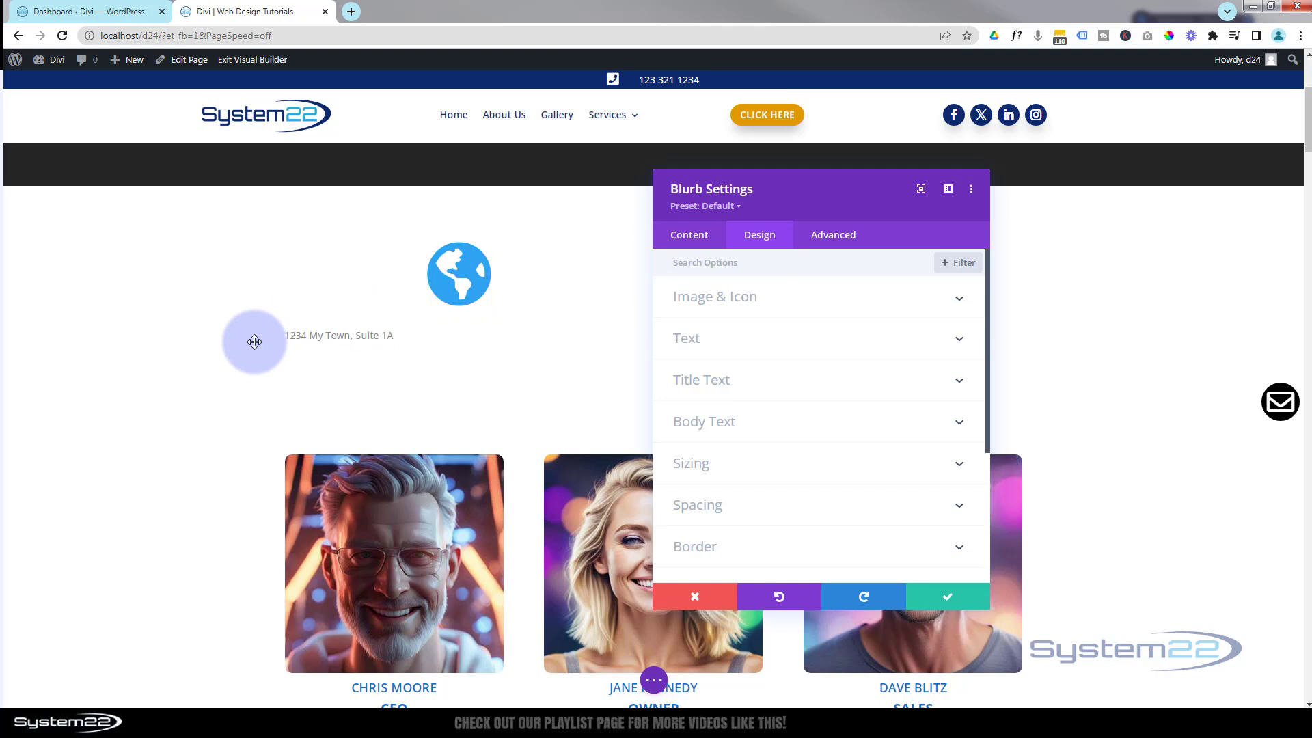
Step: Color the globe icon a darker blue and set its placement to Left of the text
left_click(822, 300)
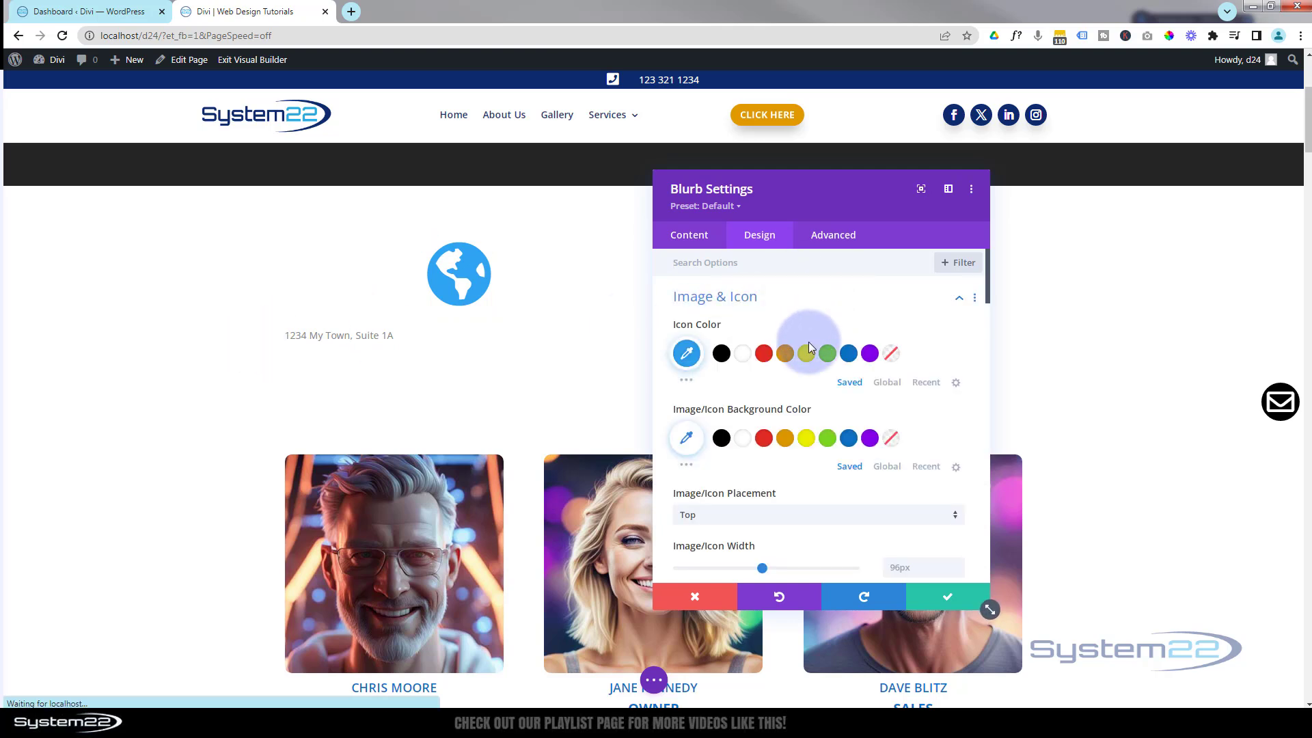
left_click(849, 354)
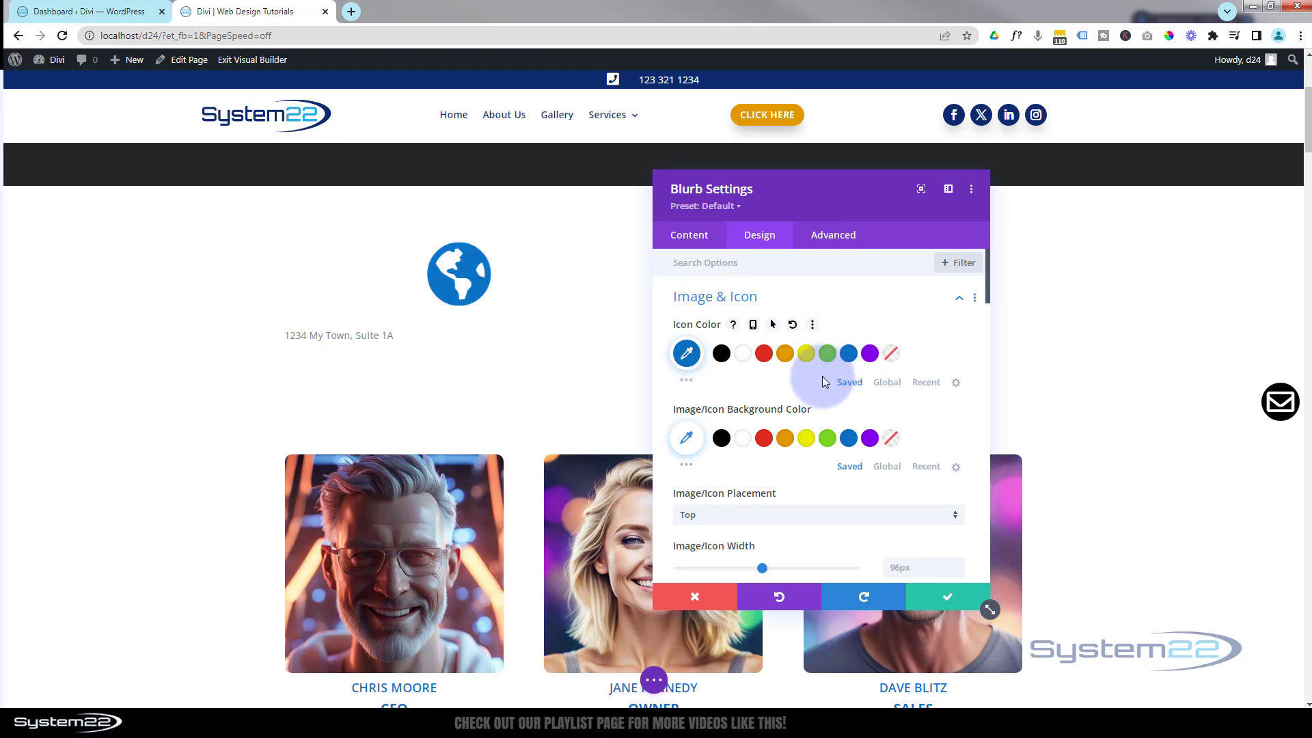
scroll(793, 384, "down", 2)
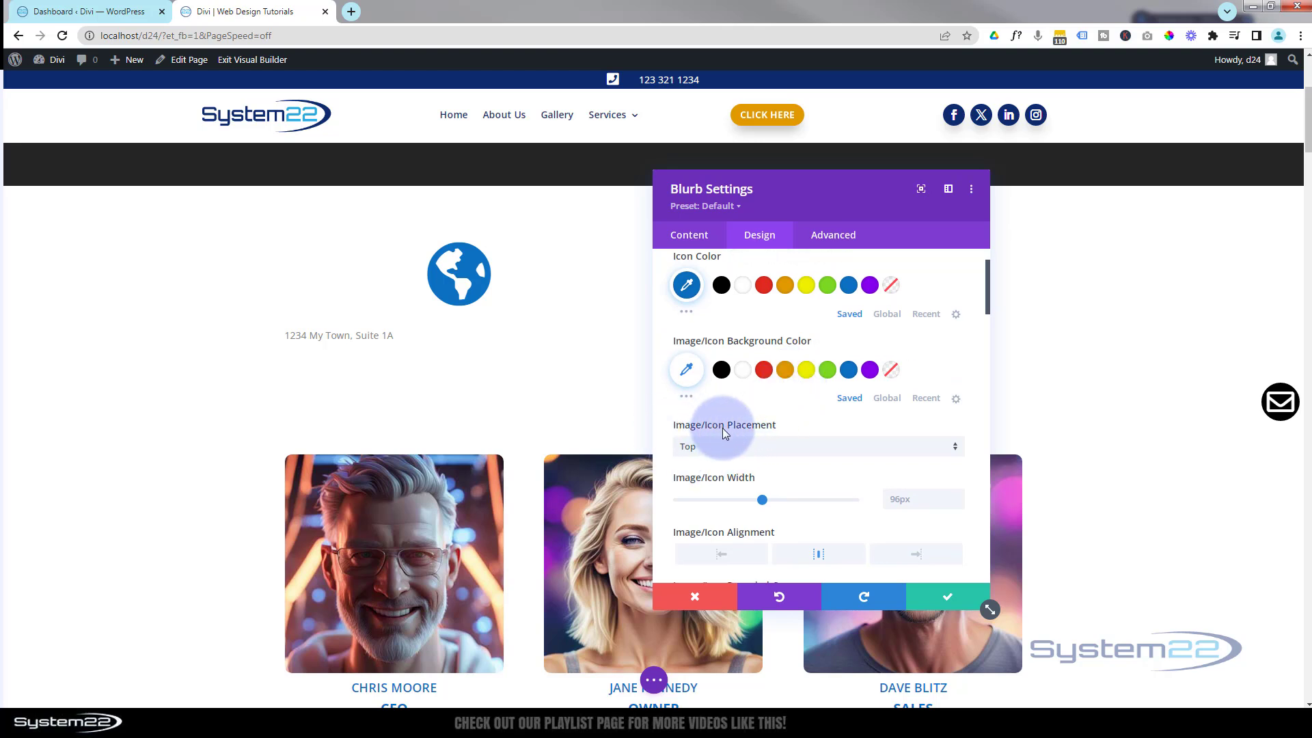
left_click(745, 448)
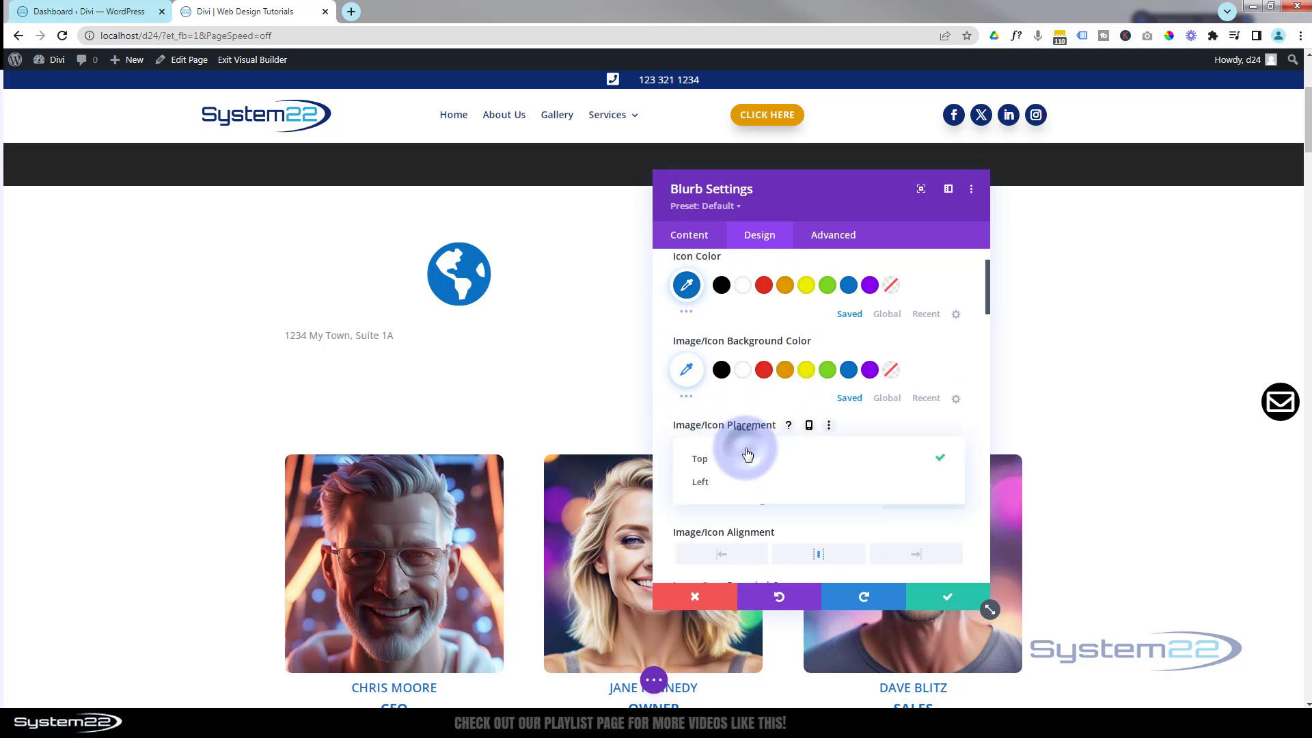
left_click(723, 481)
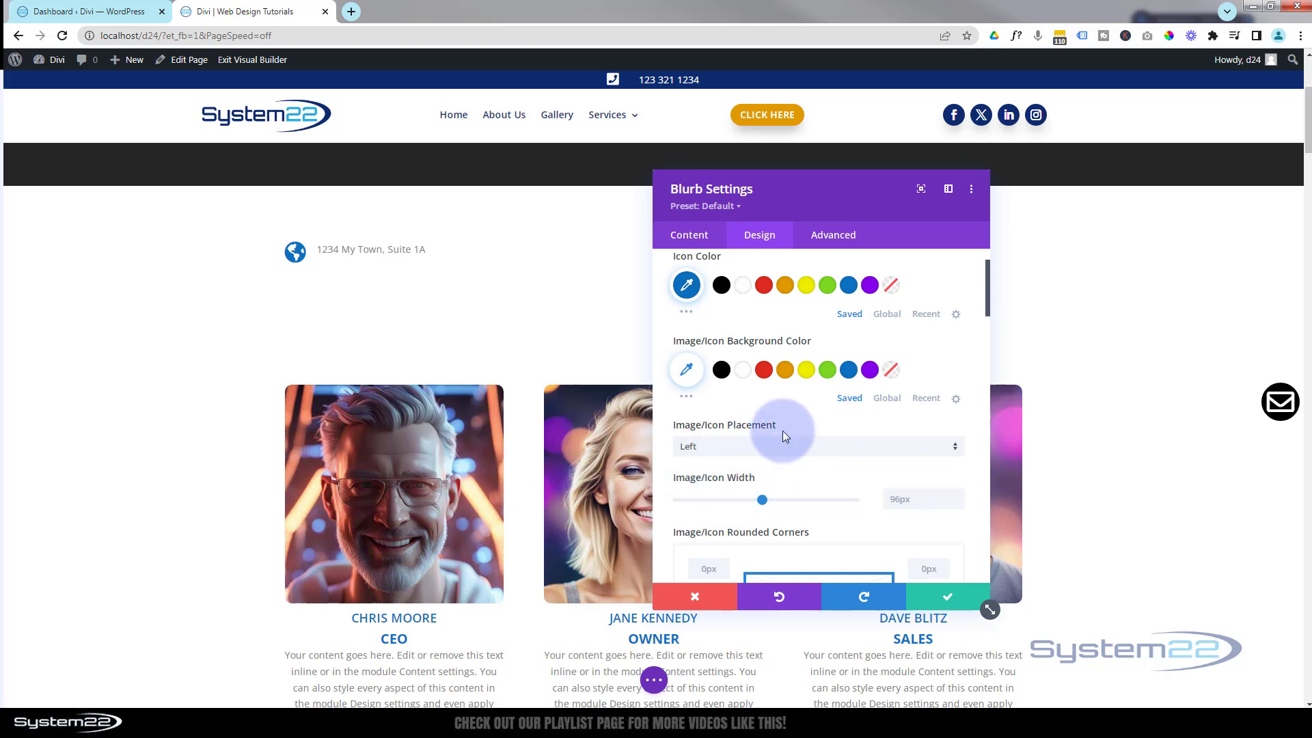
scroll(784, 432, "down", 1)
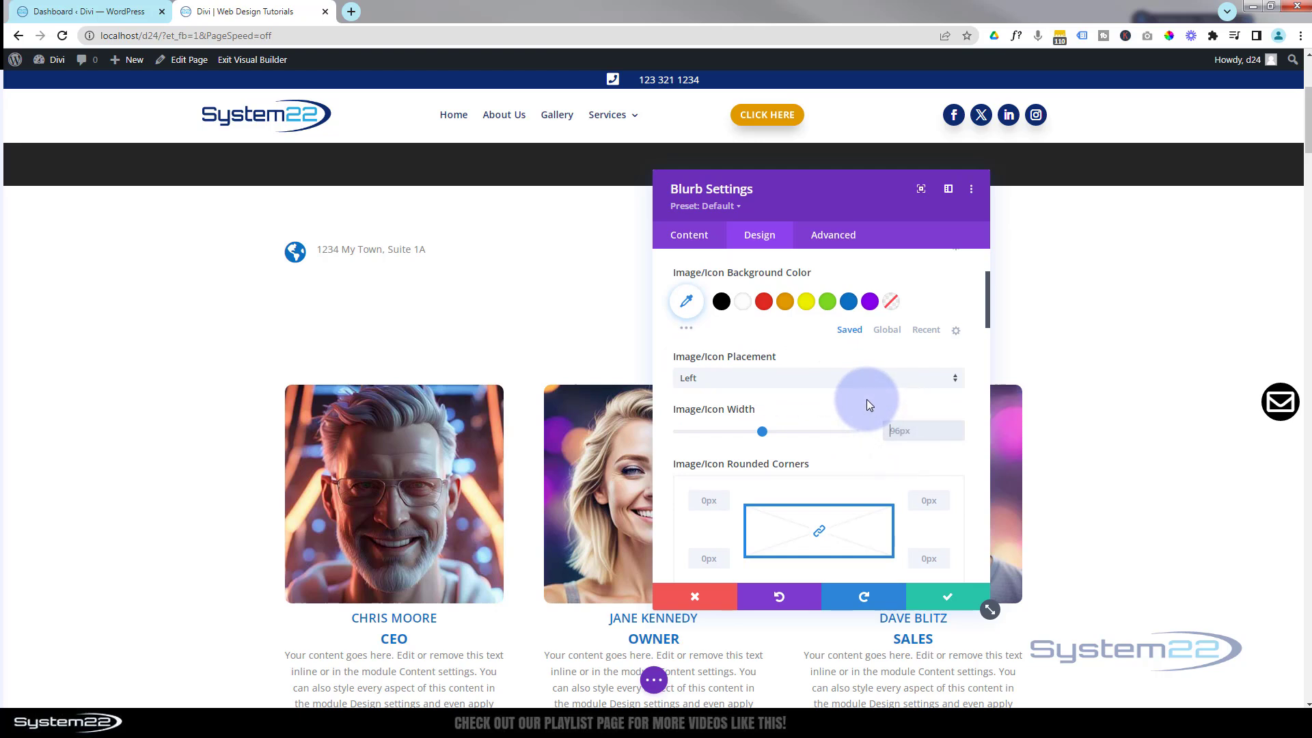
Step: Set the Image/Icon Width to 25px
type("px")
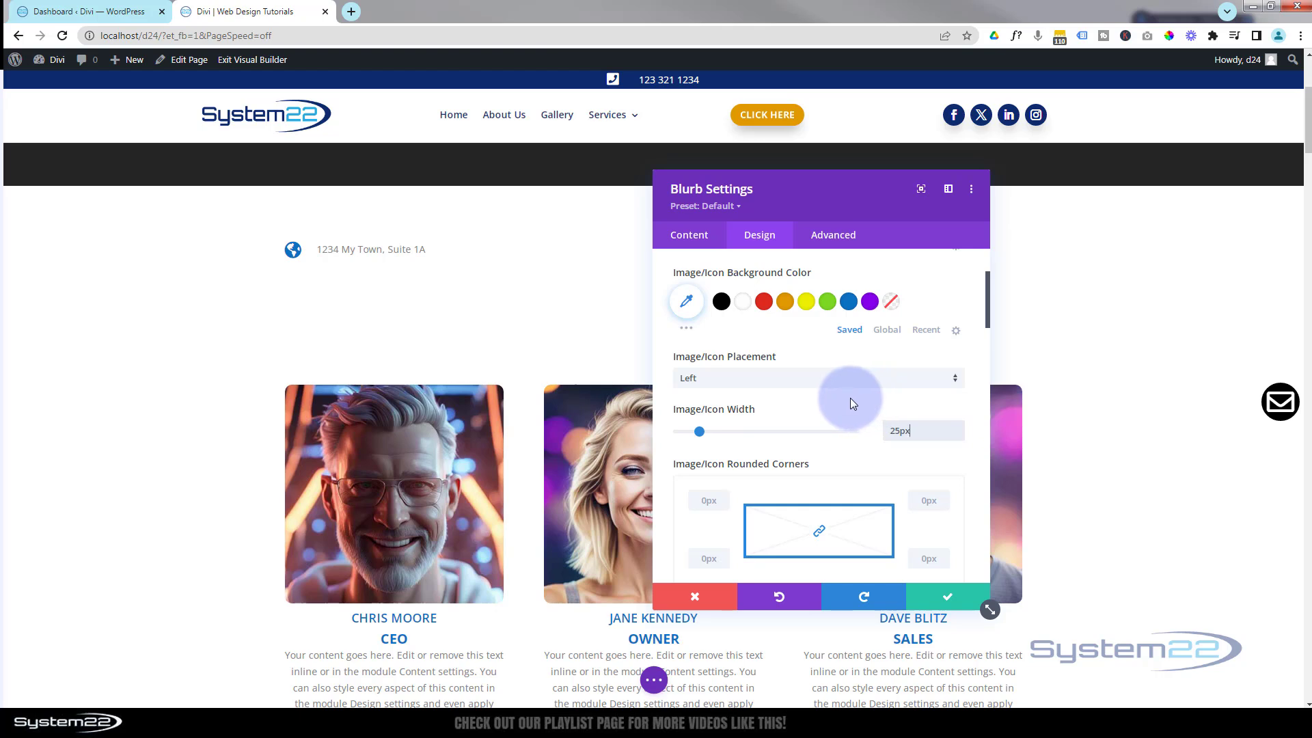
scroll(850, 398, "down", 3)
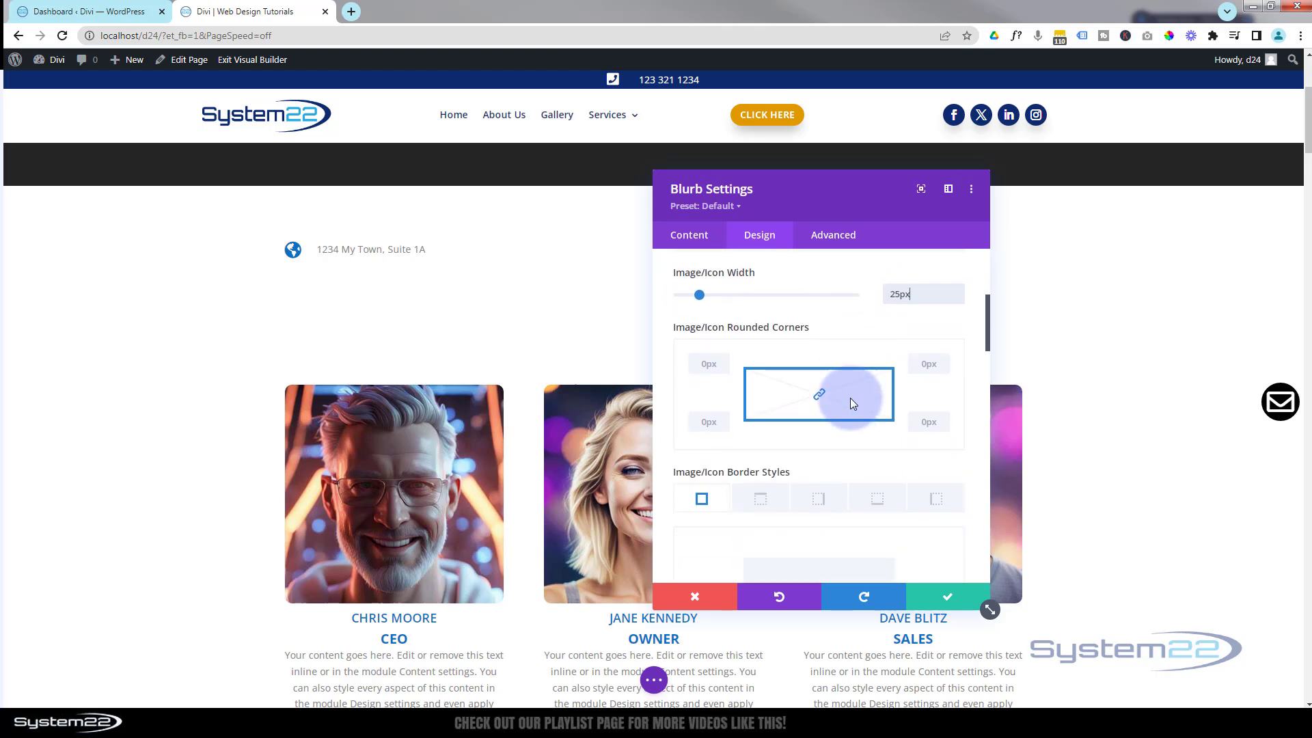
scroll(850, 398, "down", 5)
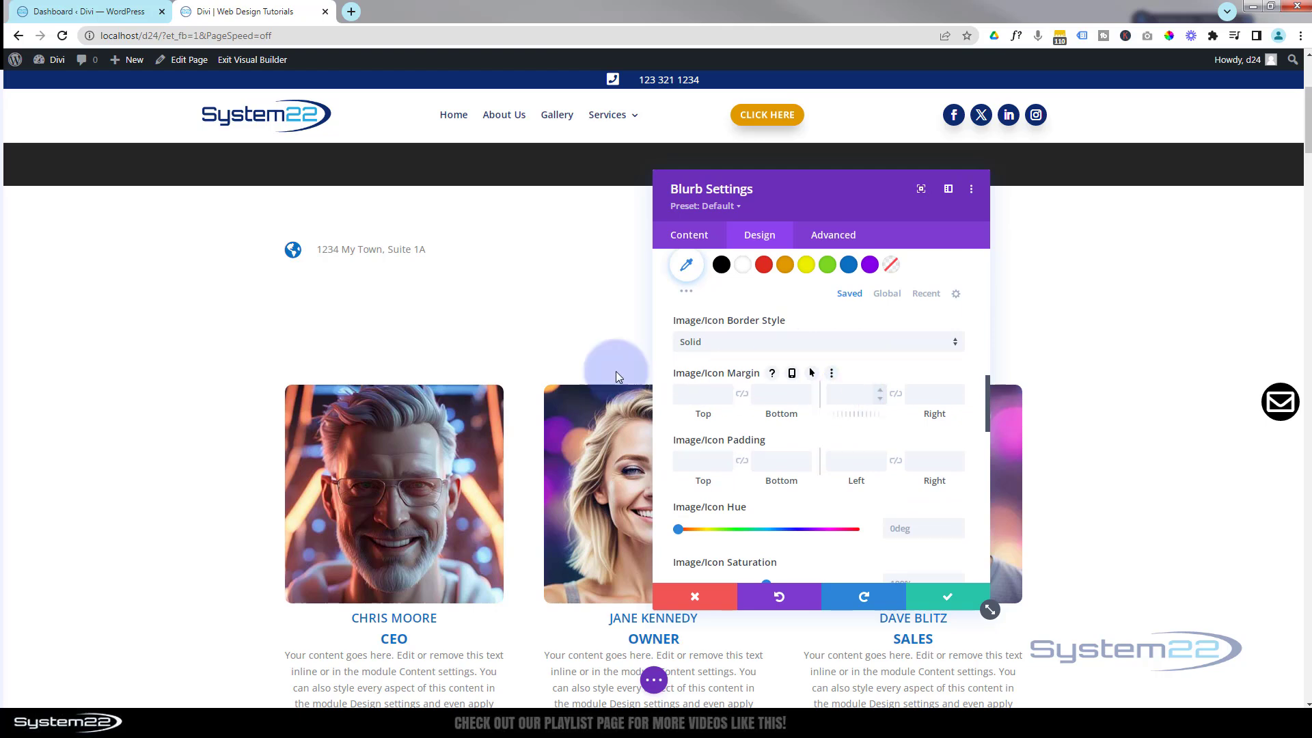
Step: Start inline editing of the address text on the page
left_click(325, 248)
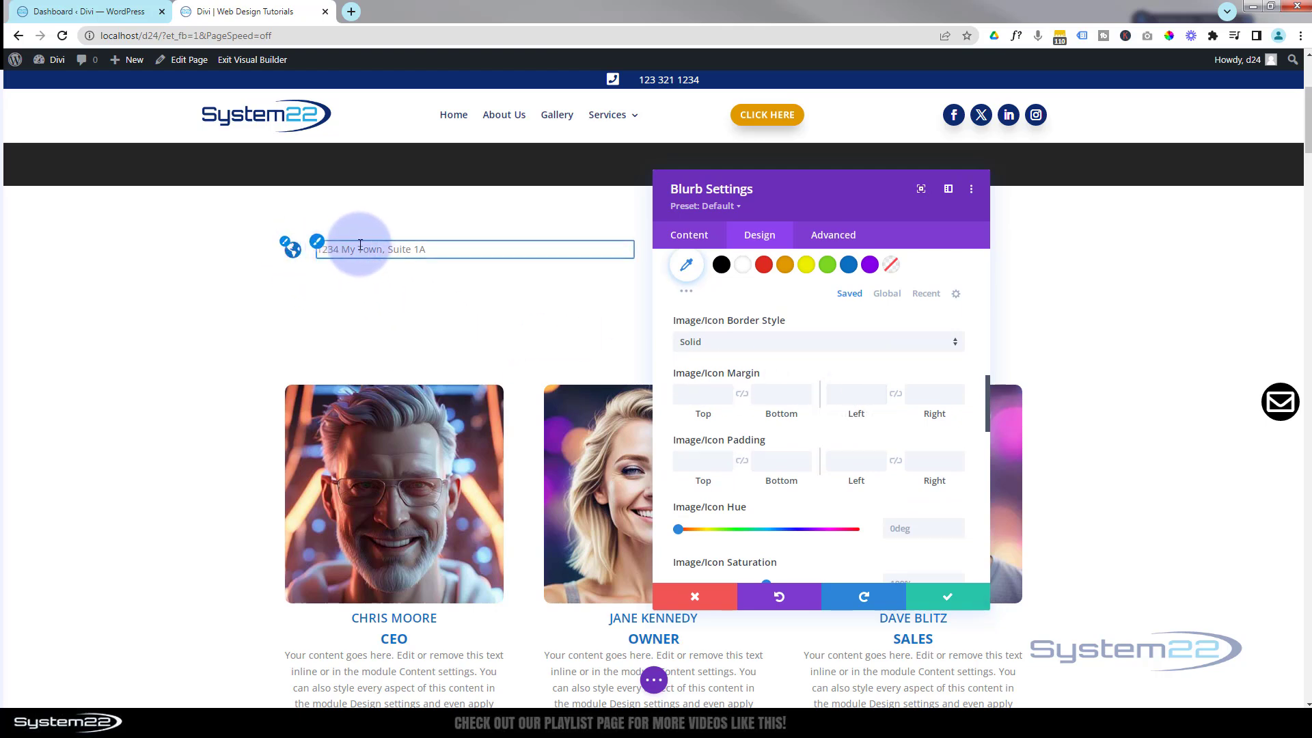
left_click(295, 254)
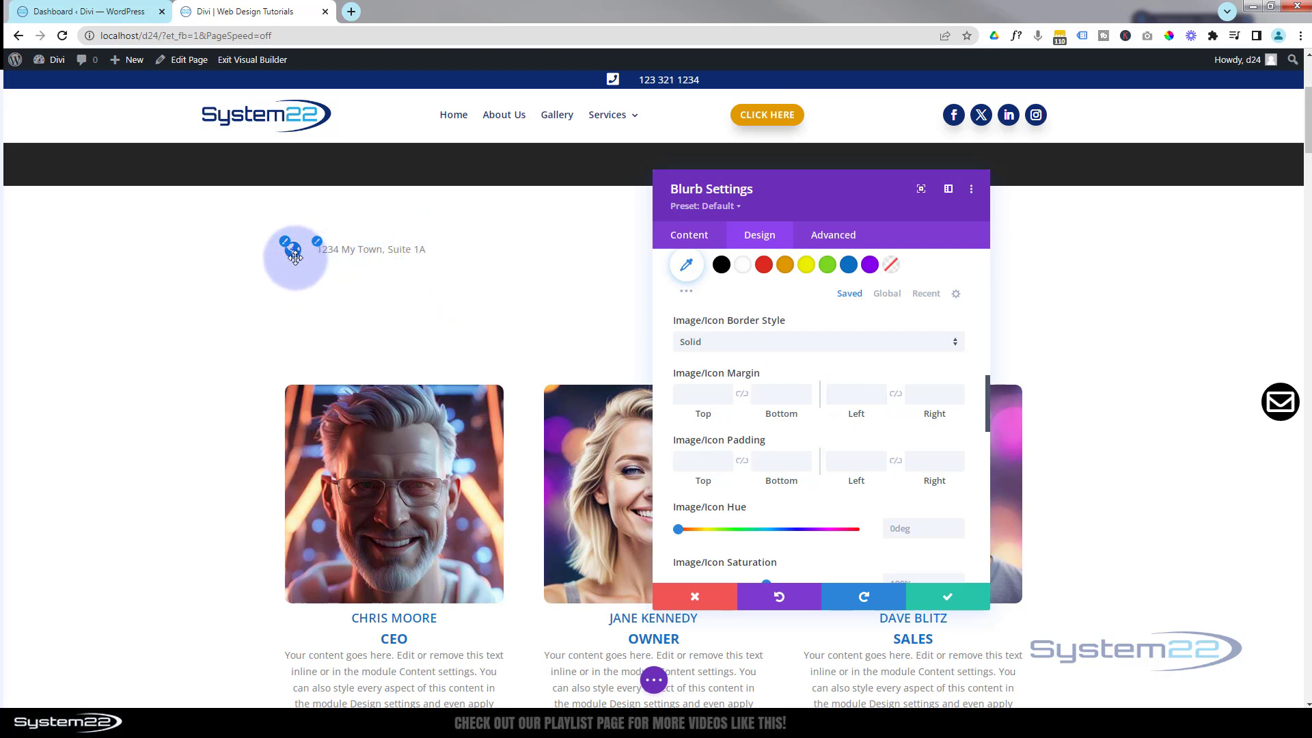
left_click(405, 256)
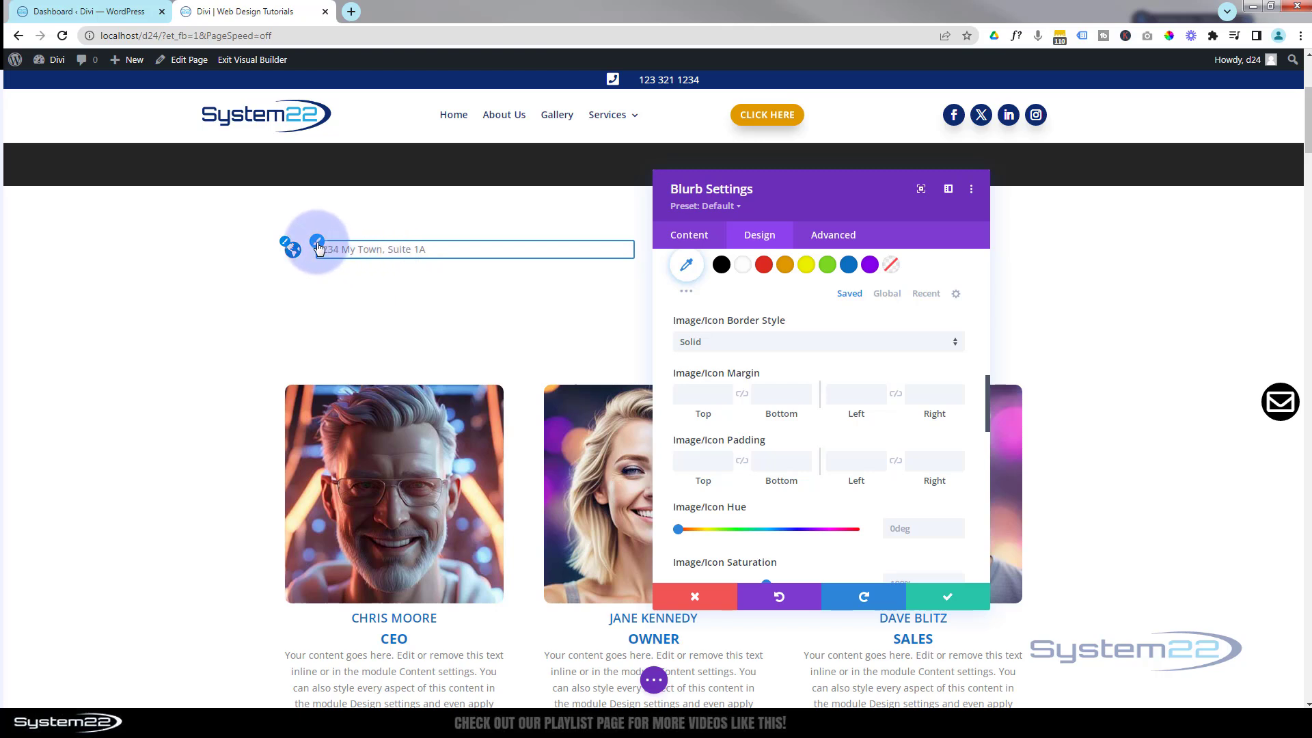
Step: Show the Body Text options and open the Body Font list, leaving it at Default
left_click(321, 246)
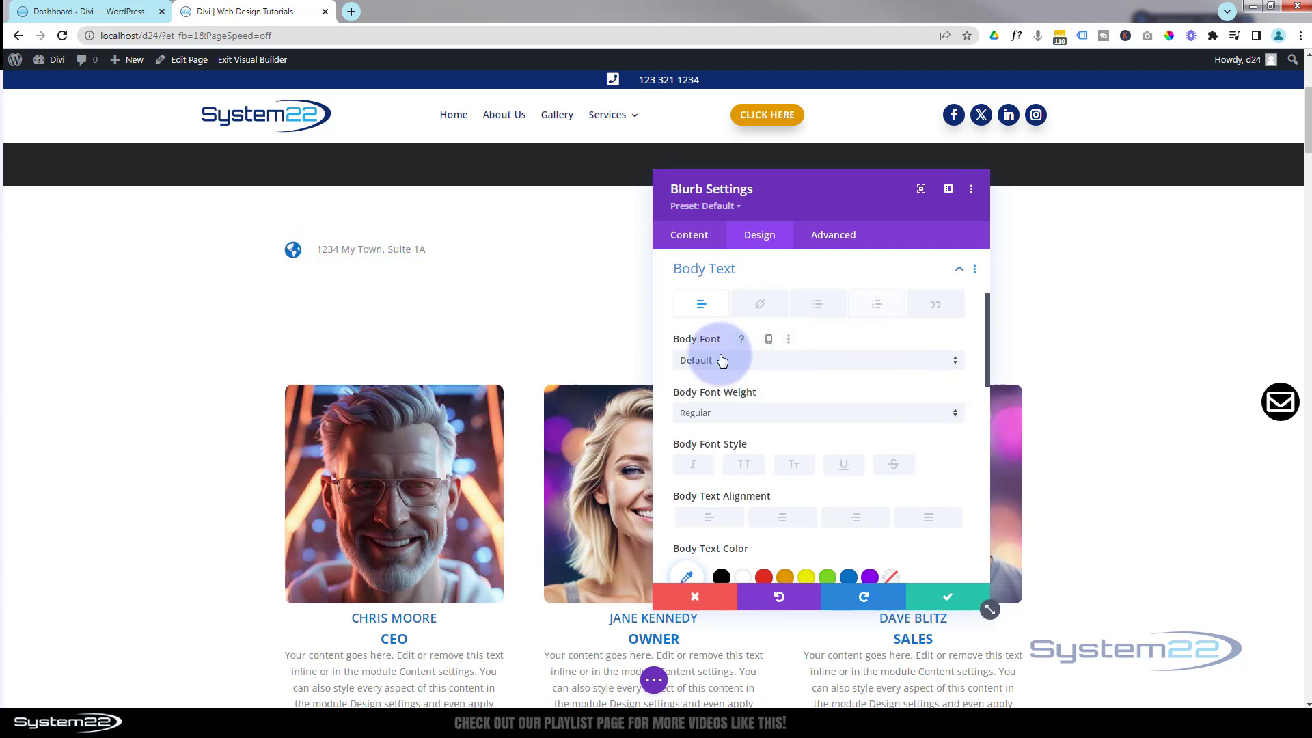
left_click(771, 369)
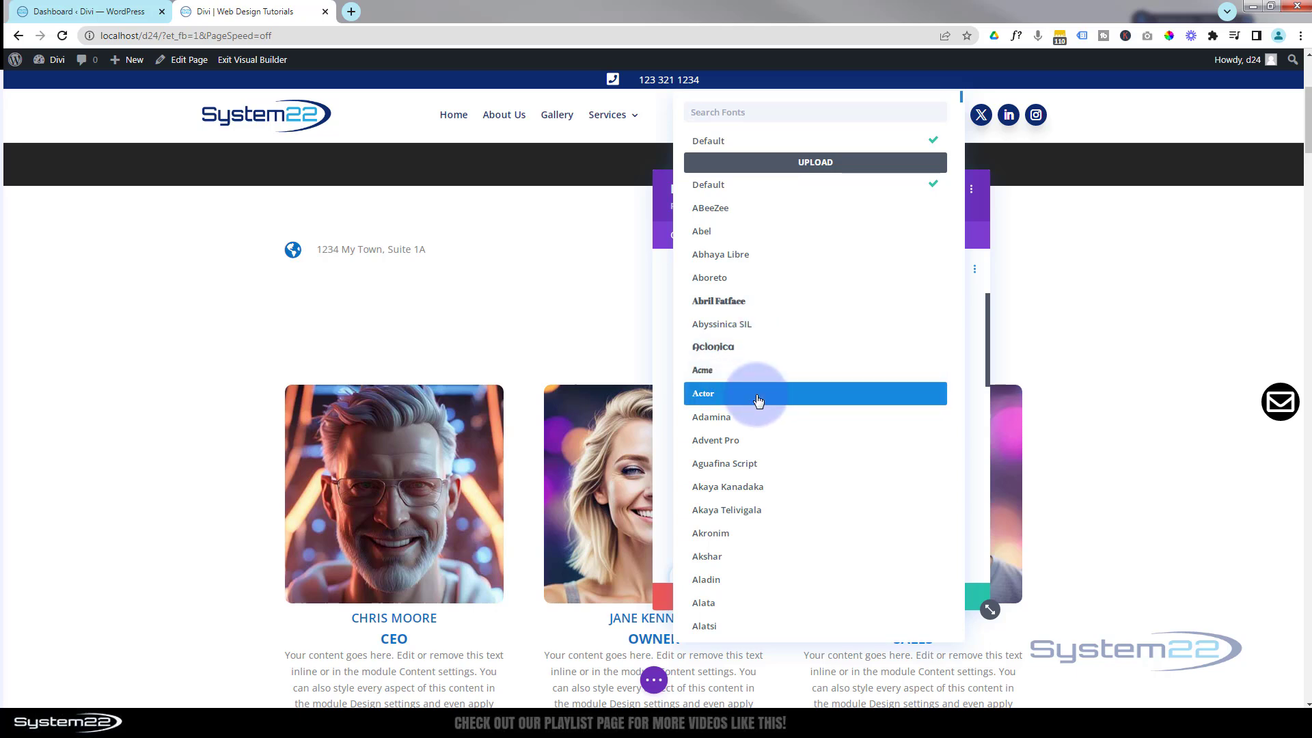
left_click(668, 320)
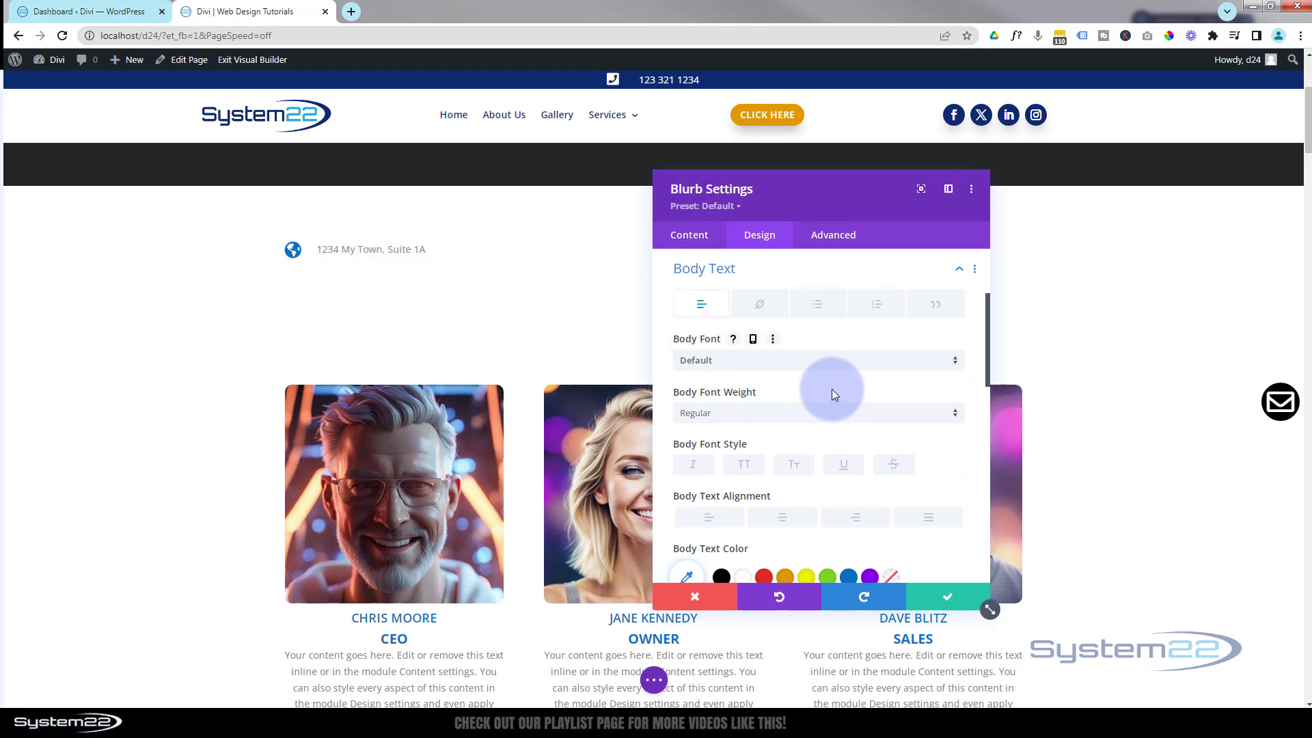
scroll(831, 388, "down", 1)
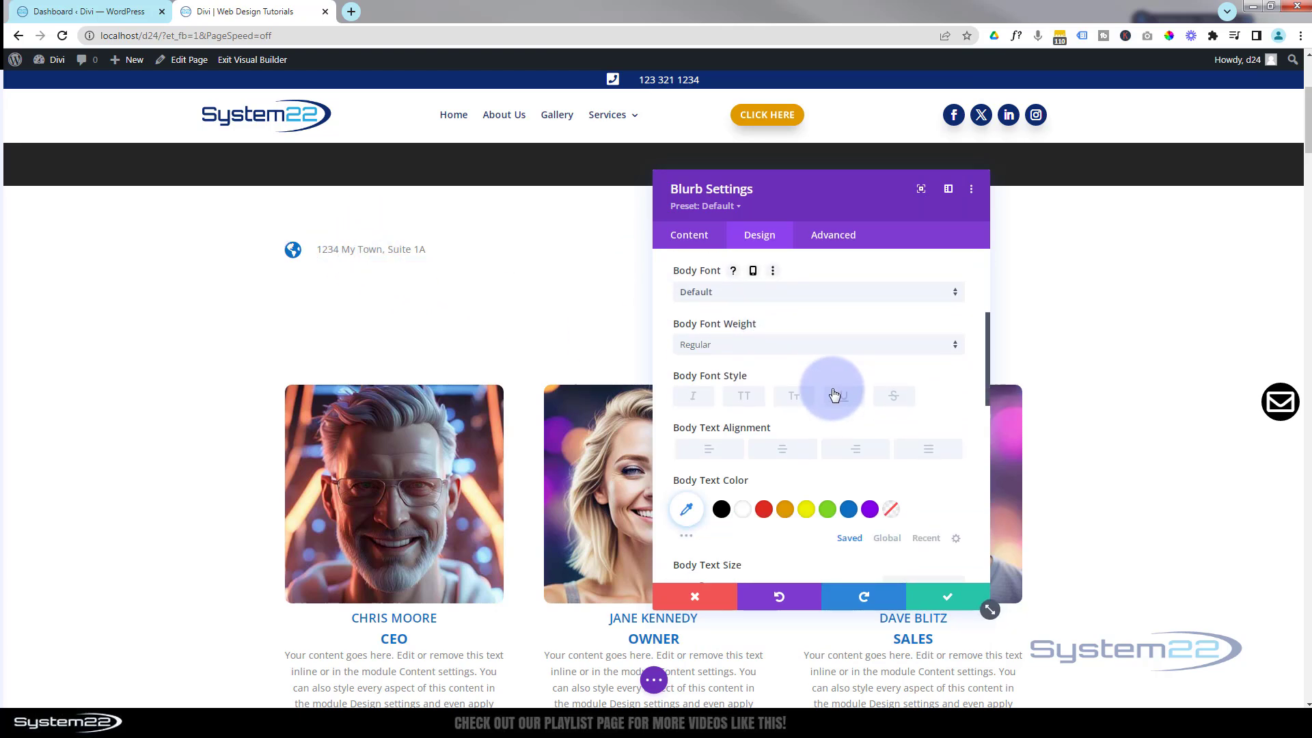
scroll(831, 389, "down", 2)
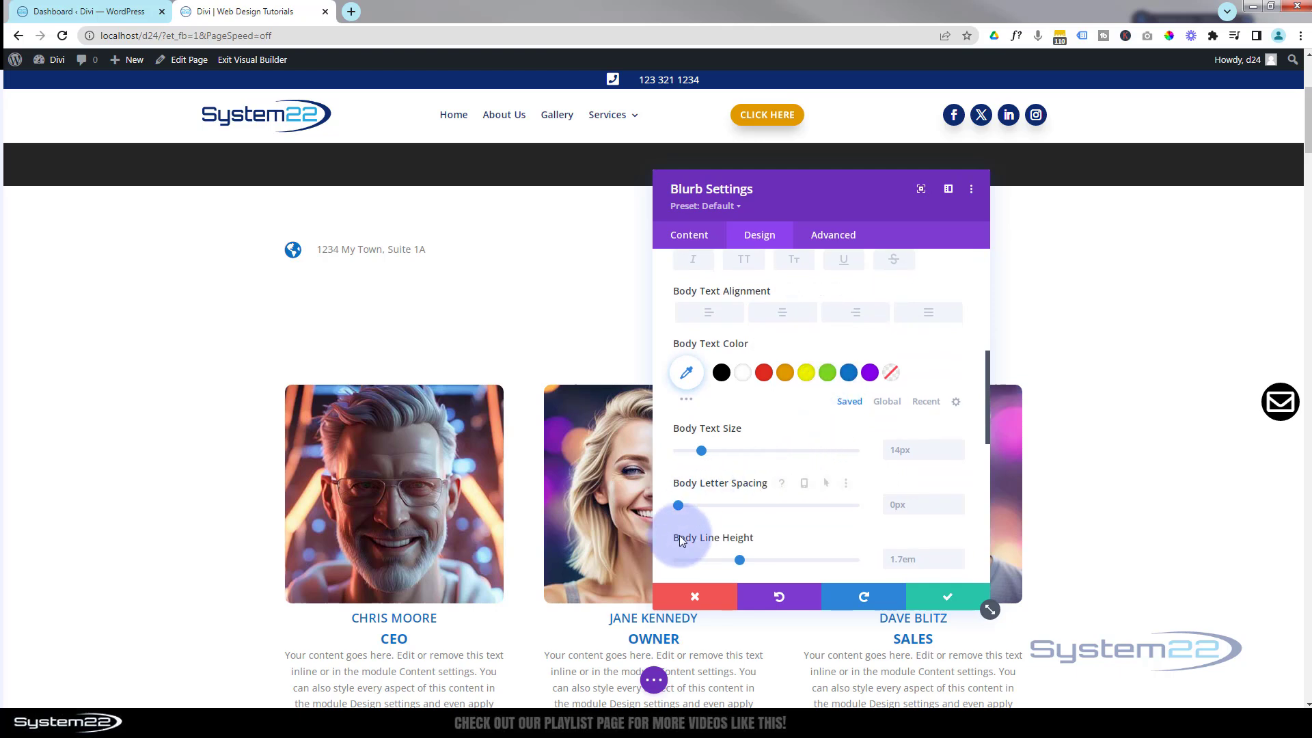
scroll(832, 468, "down", 1)
scroll(833, 466, "down", 3)
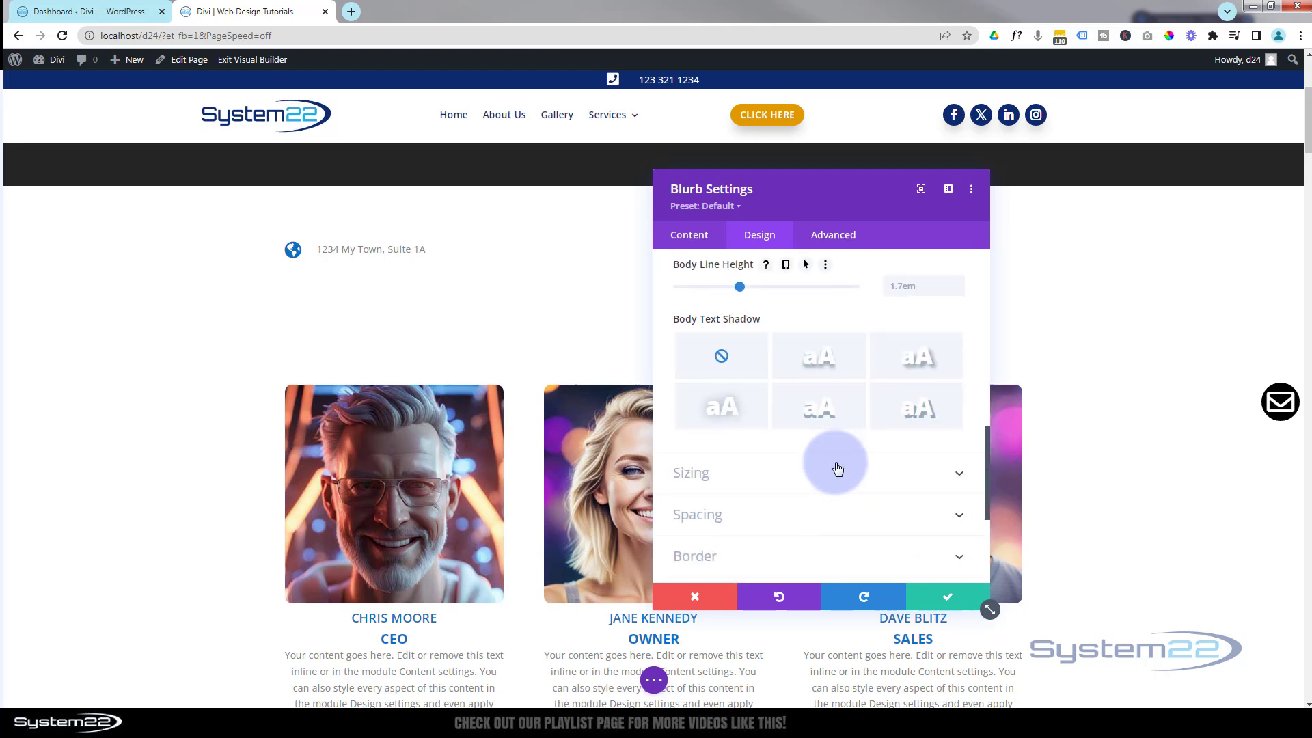
left_click_drag(740, 287, 660, 298)
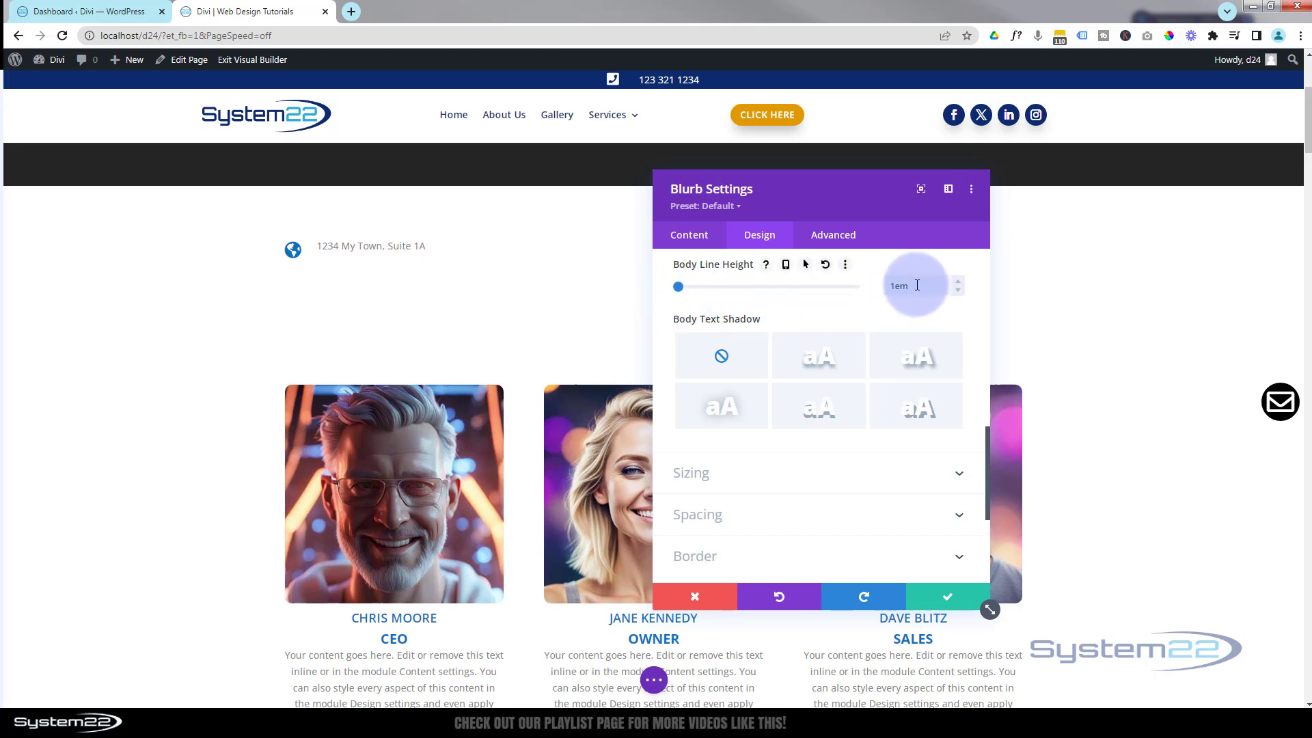
left_click_drag(918, 286, 876, 286)
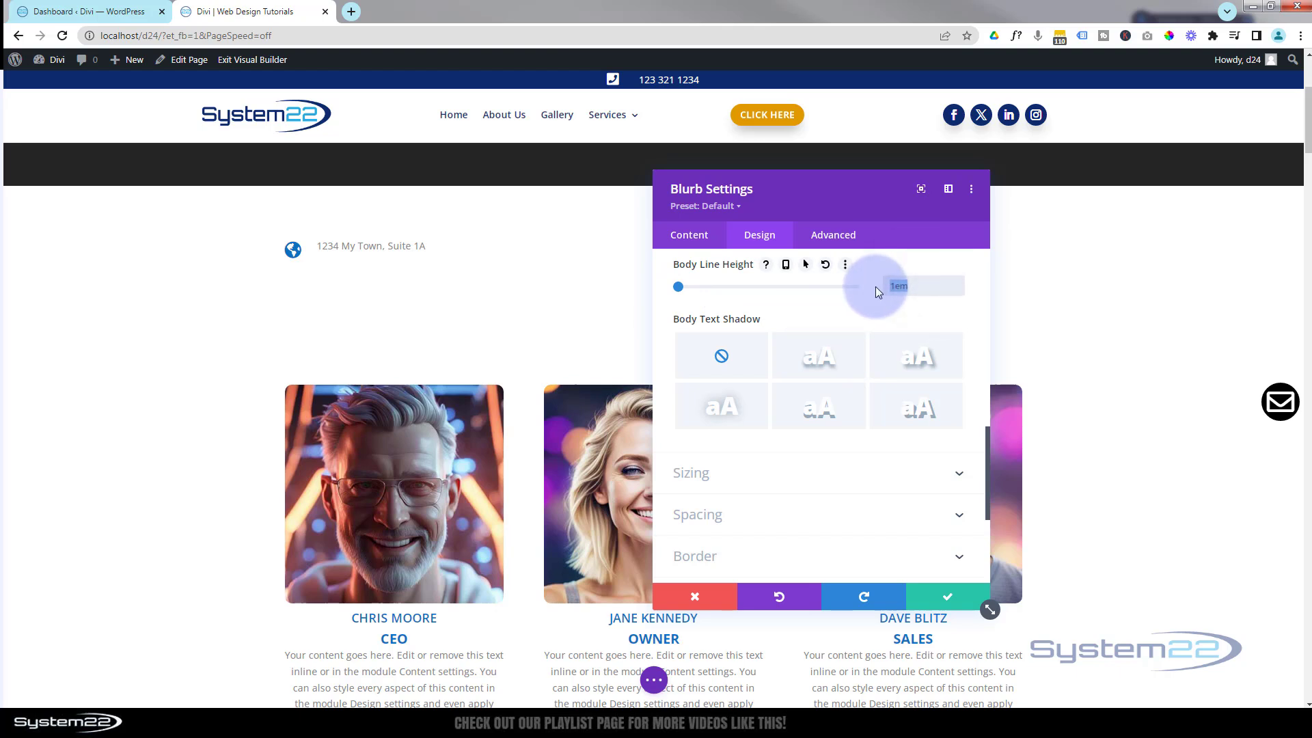
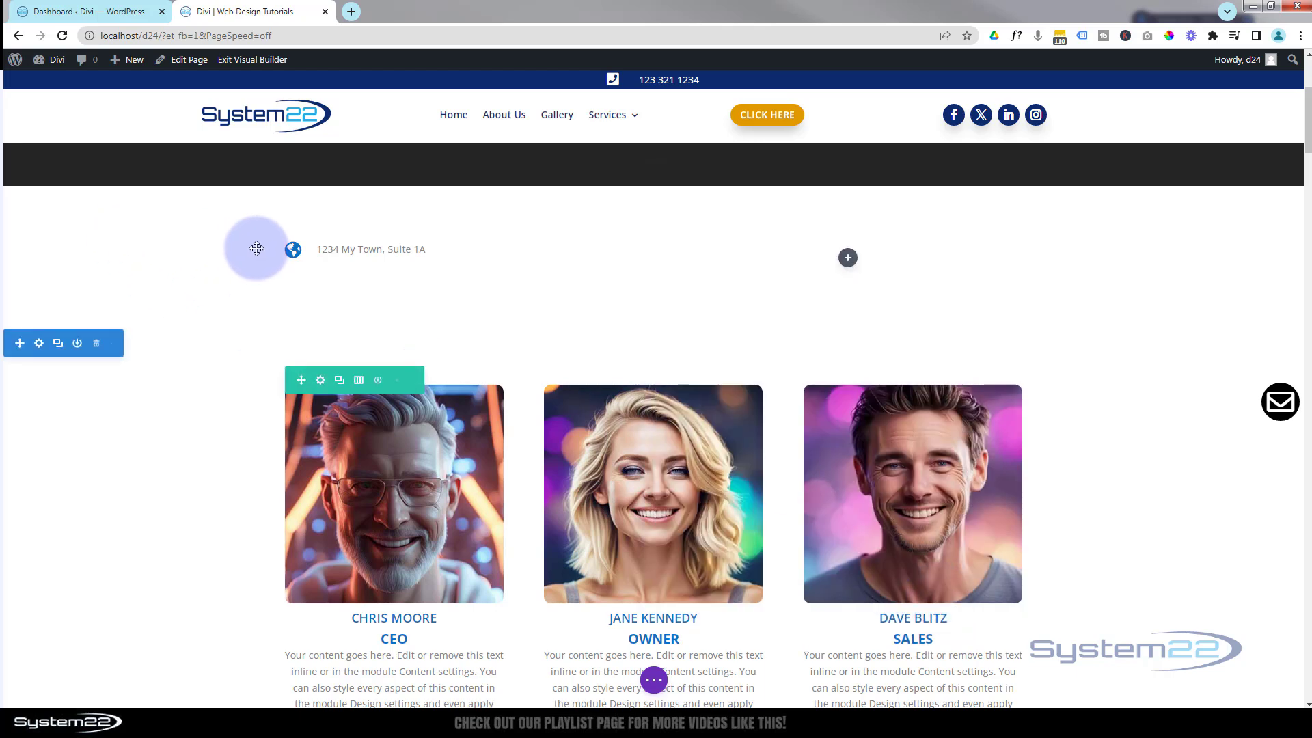
Step: Build a section with a globe-icon blurb reading '1234 My Town, Suite 1A'
mouse_move(403, 235)
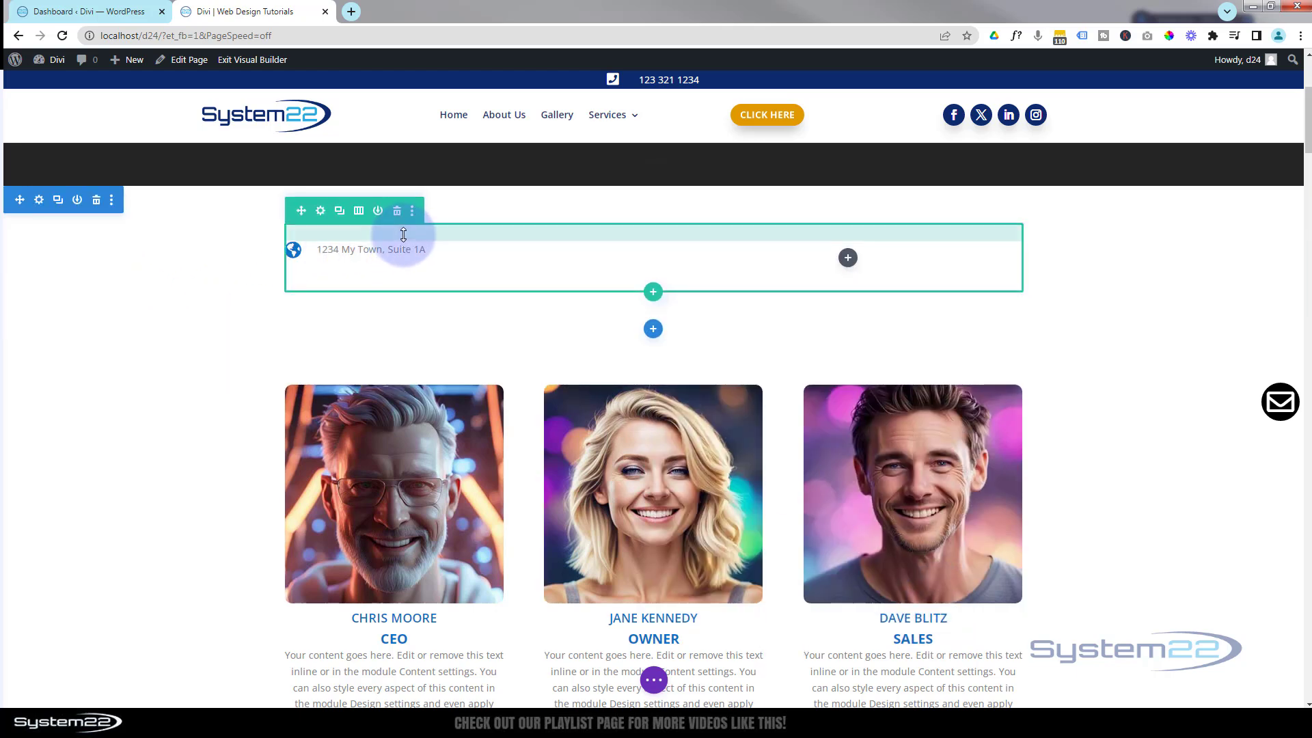
Step: Give the address section a solid black (#000000) background and save it
left_click(39, 201)
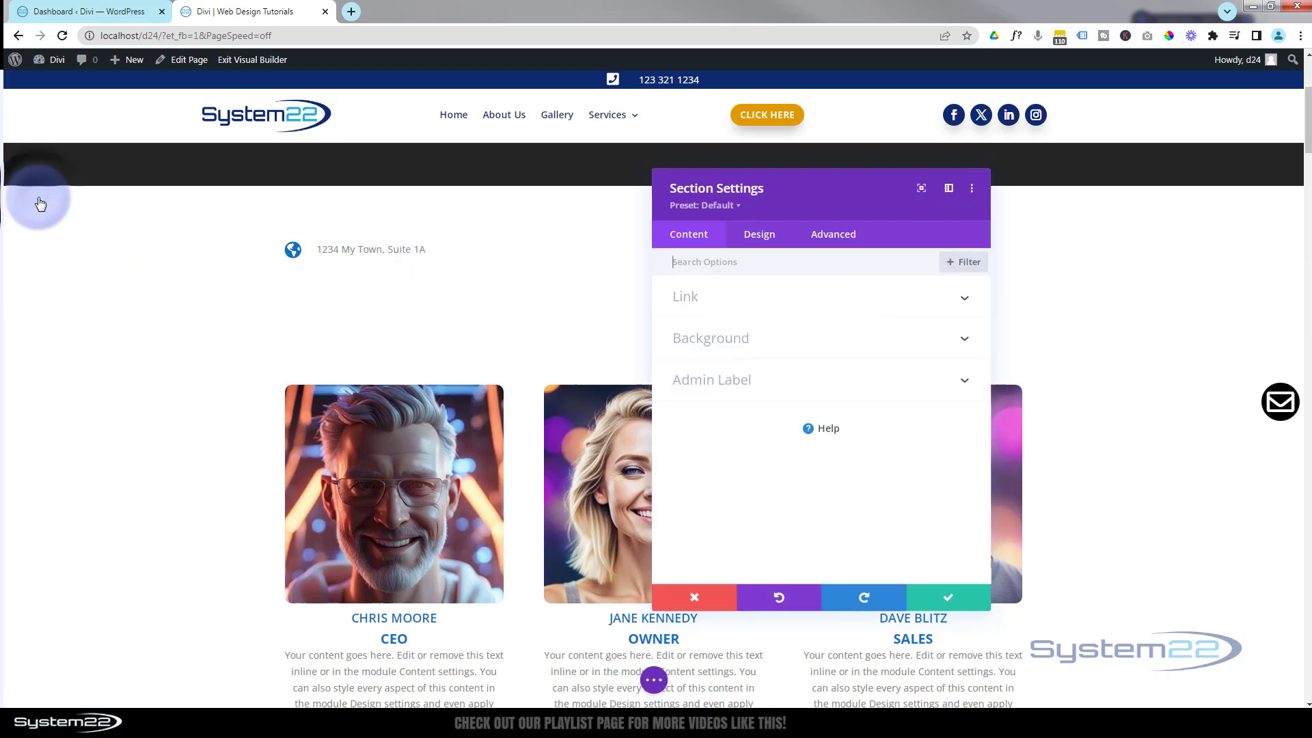
left_click(792, 349)
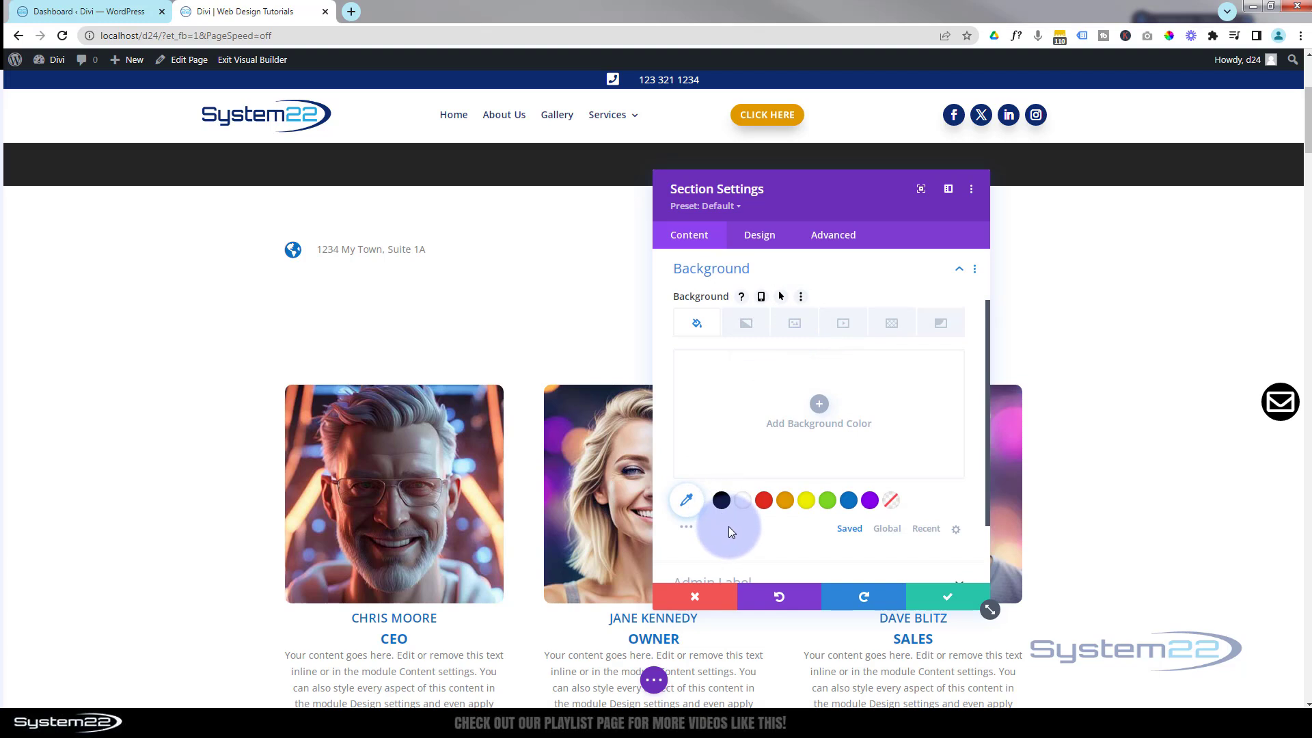
left_click(722, 501)
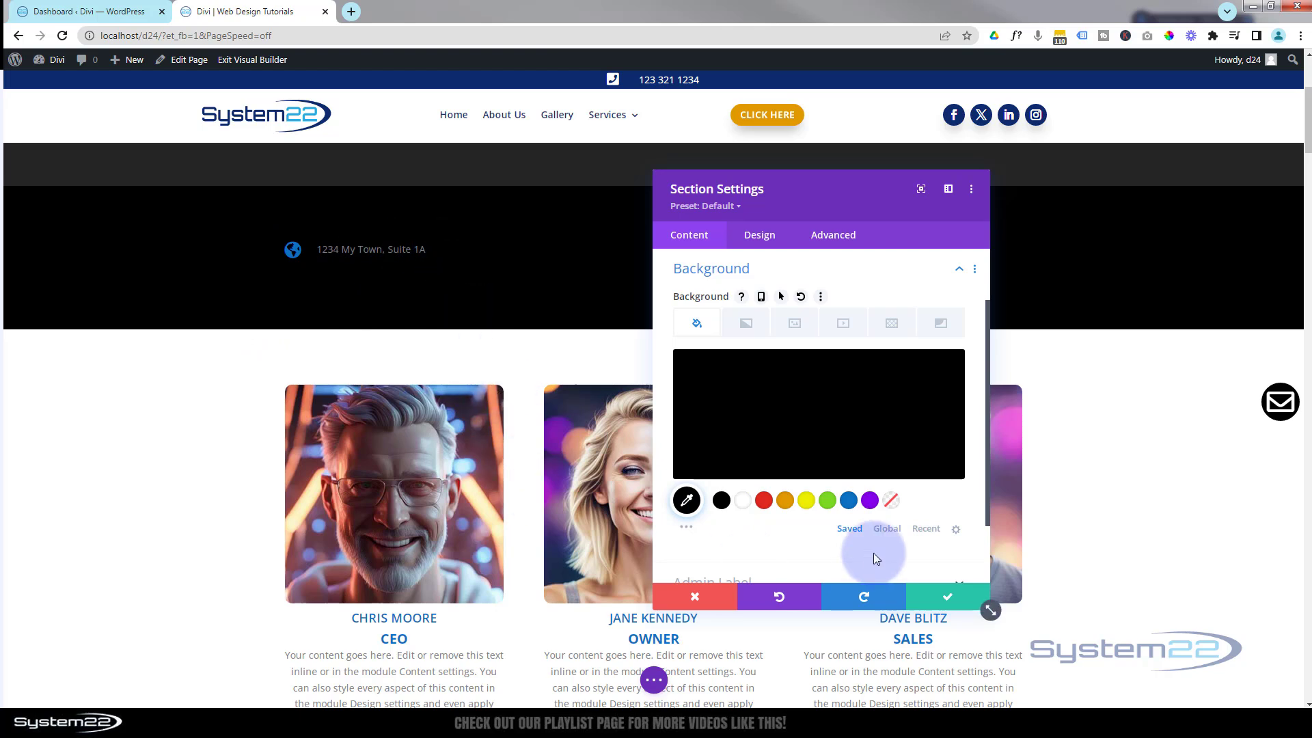
left_click(951, 599)
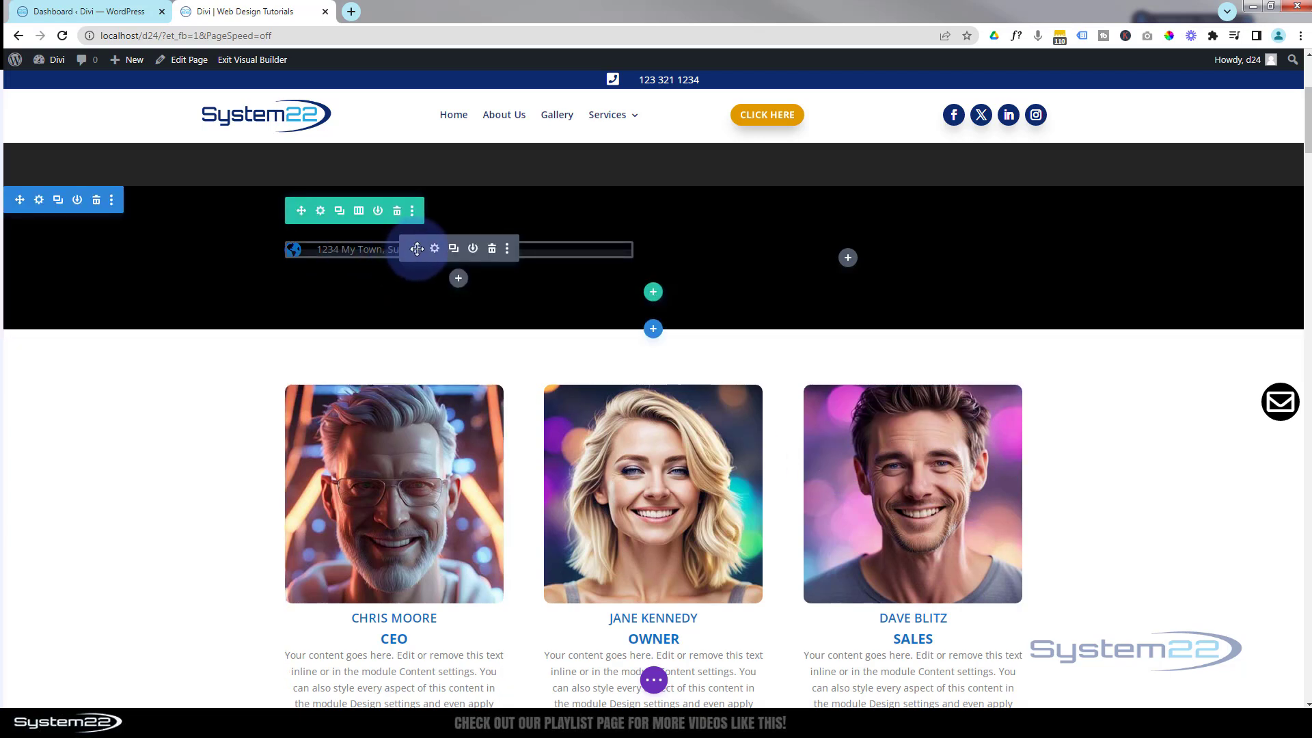
Step: Set the address blurb's body text colour to white
left_click(434, 250)
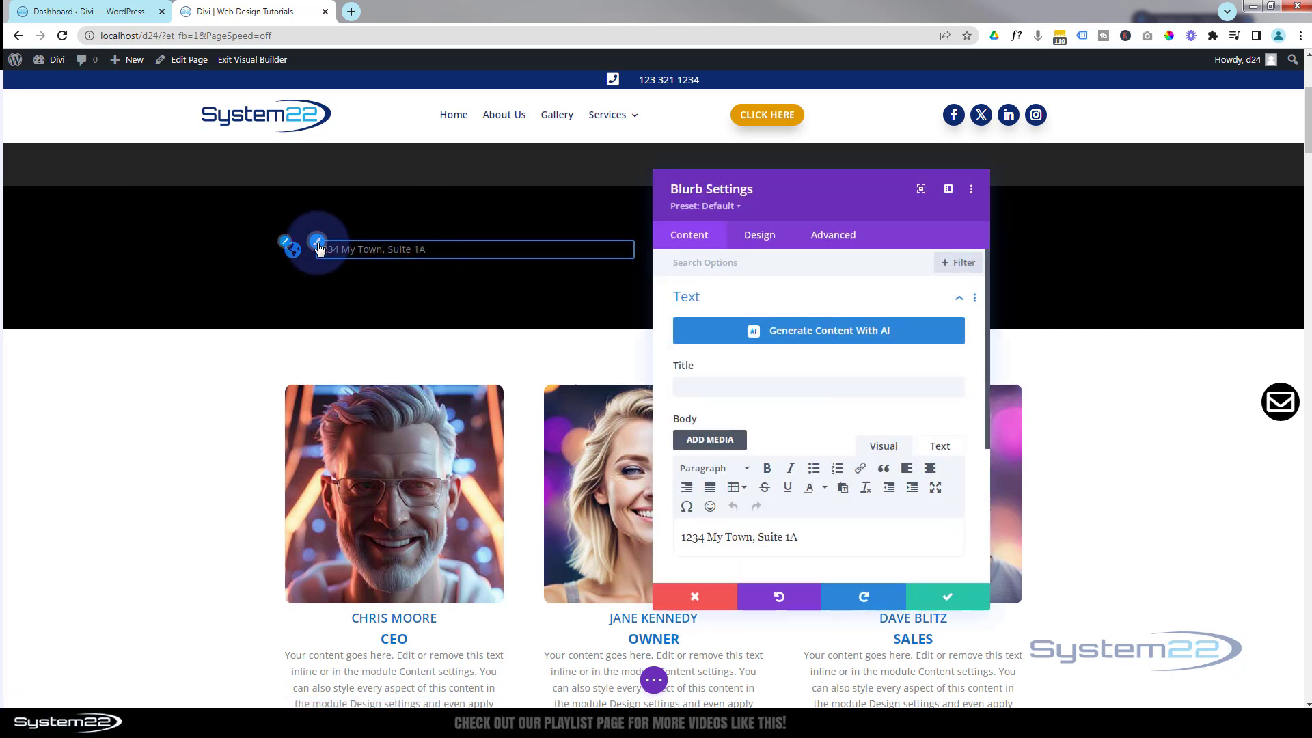
left_click(759, 240)
left_click(788, 428)
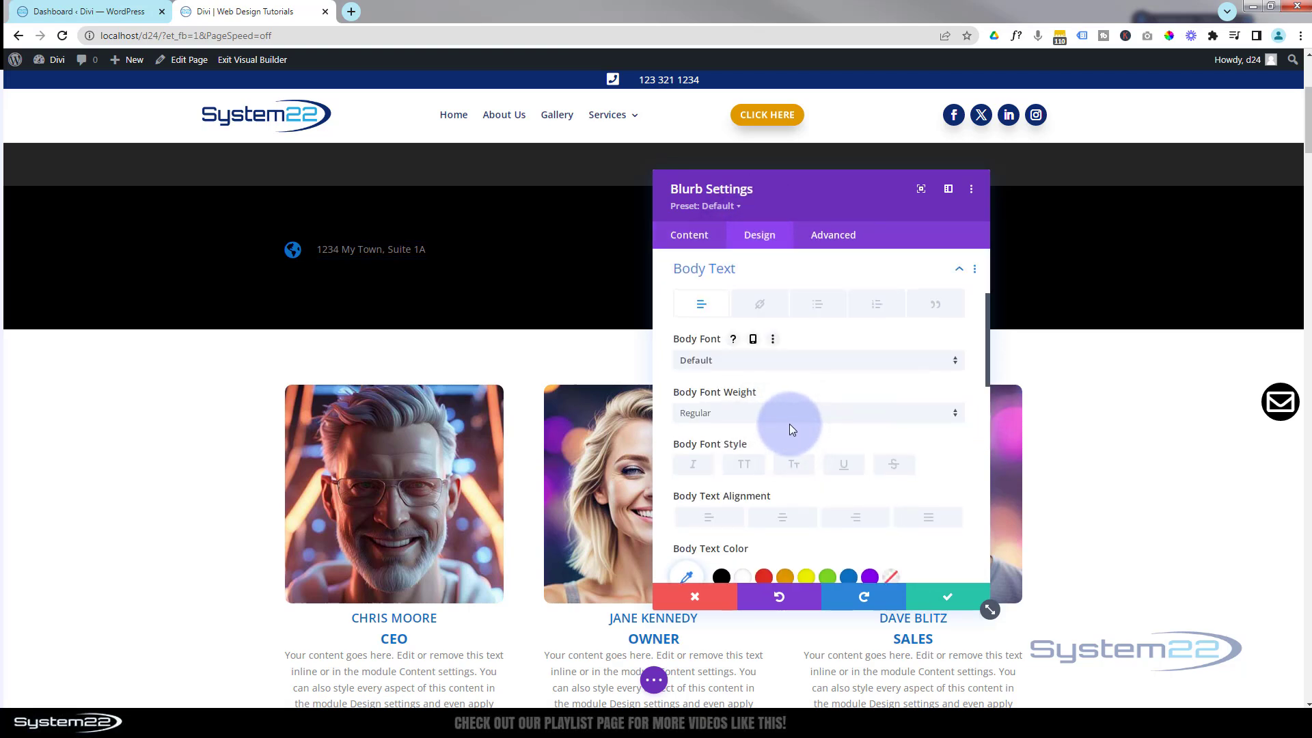
scroll(791, 424, "down", 2)
left_click(744, 444)
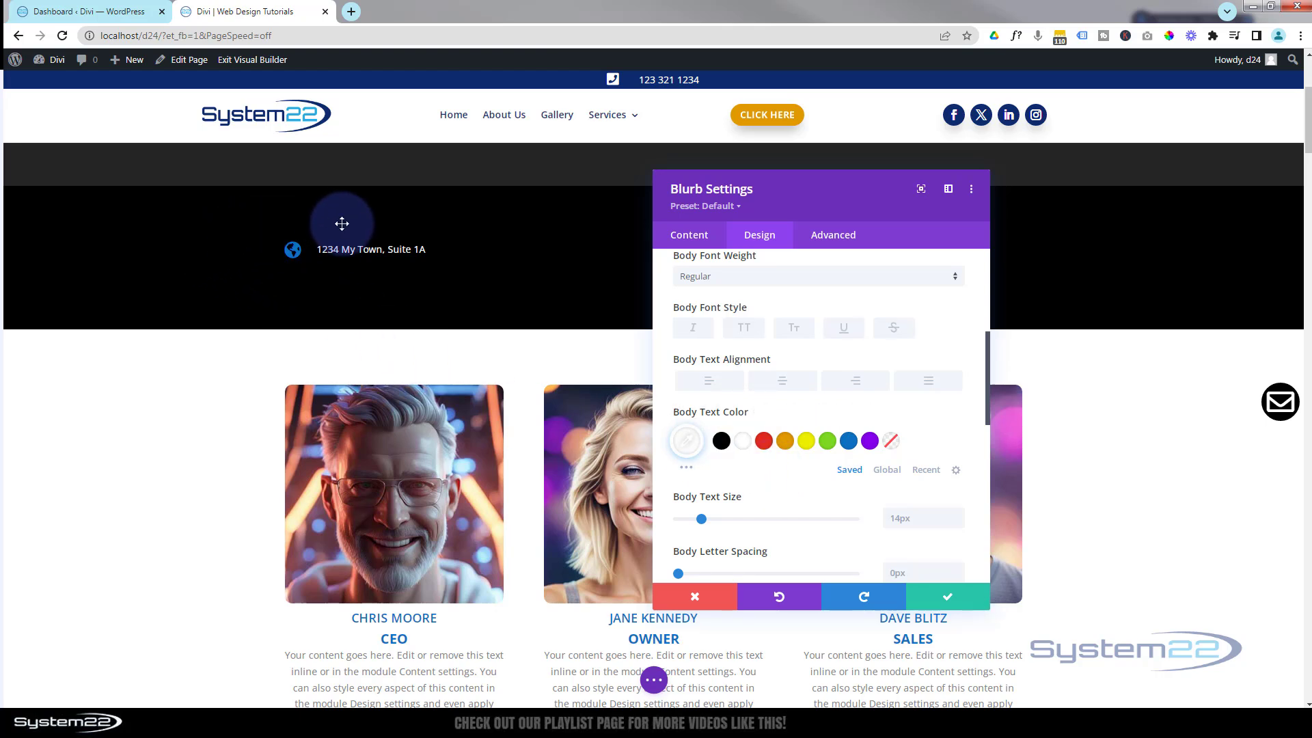
Step: Select the blurb's globe icon to bring up its Image & Icon styling options
left_click(344, 252)
left_click(292, 248)
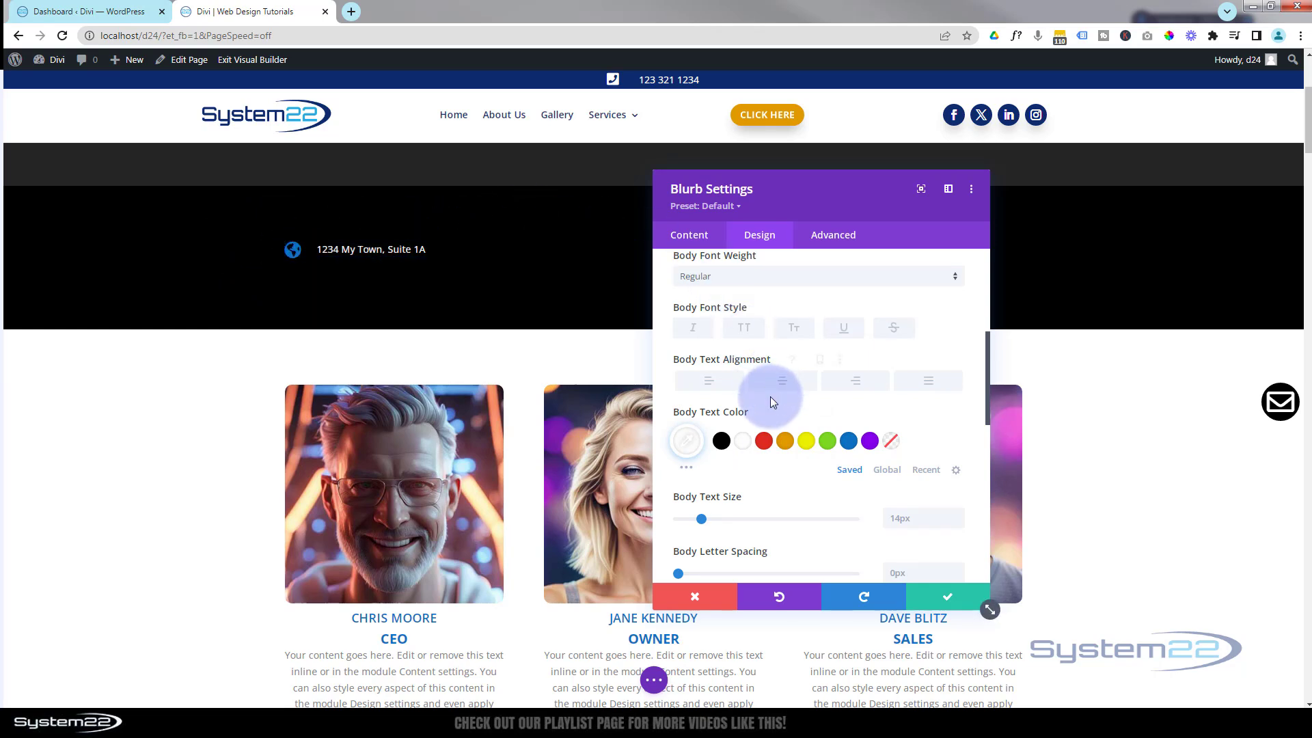
mouse_move(818, 413)
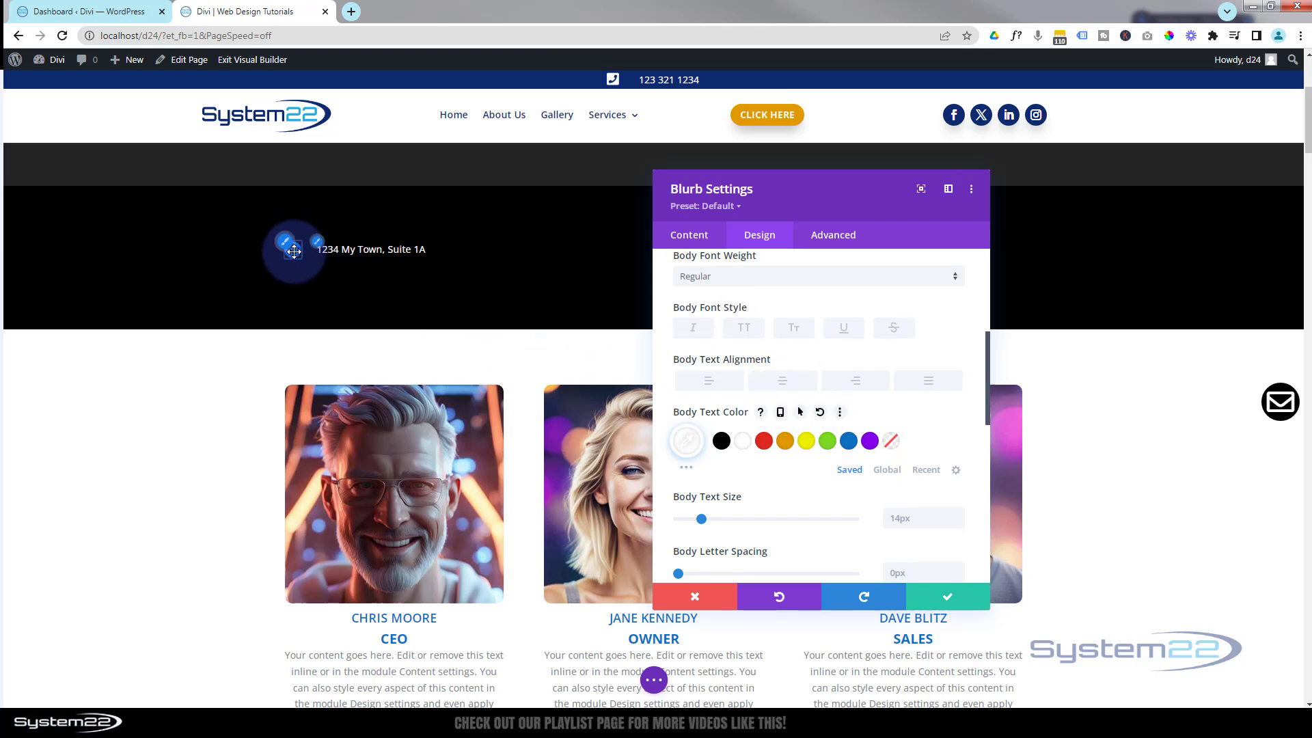
left_click(285, 247)
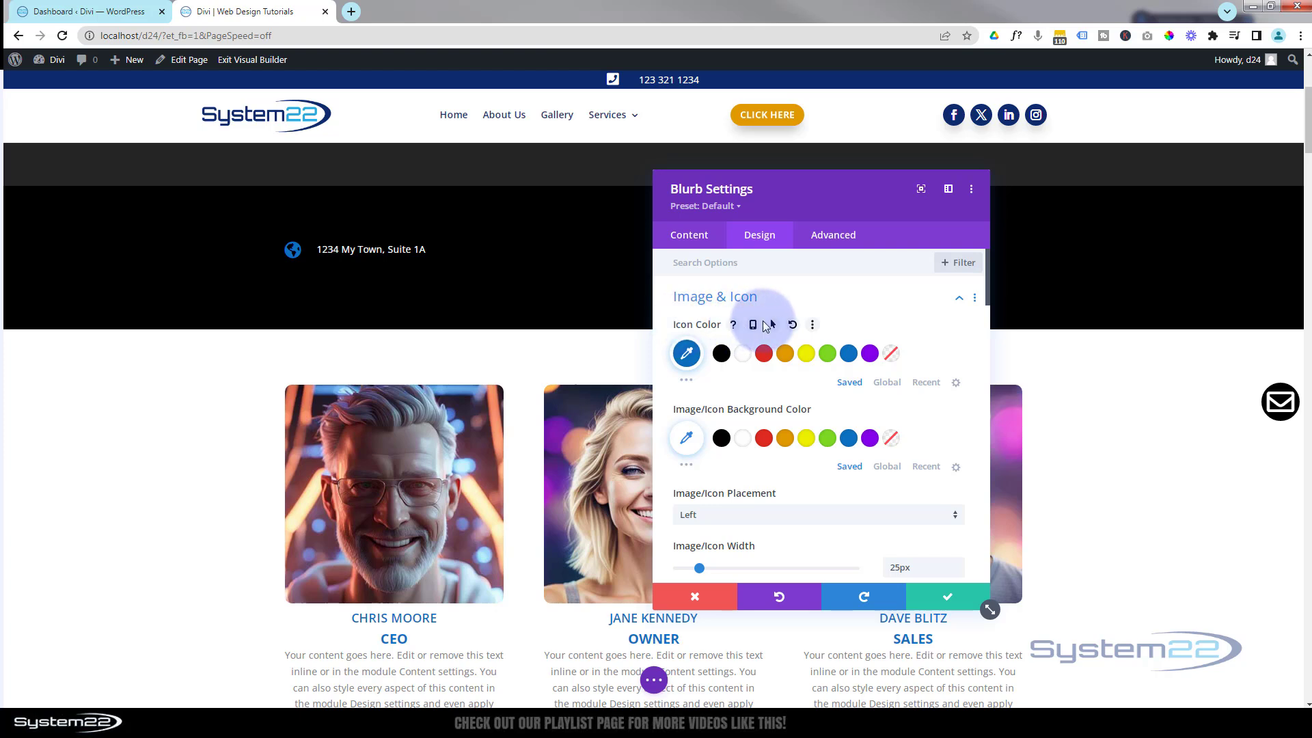
Step: Make the globe icon's colour turn orange on hover, keeping its normal desktop colour
left_click(775, 326)
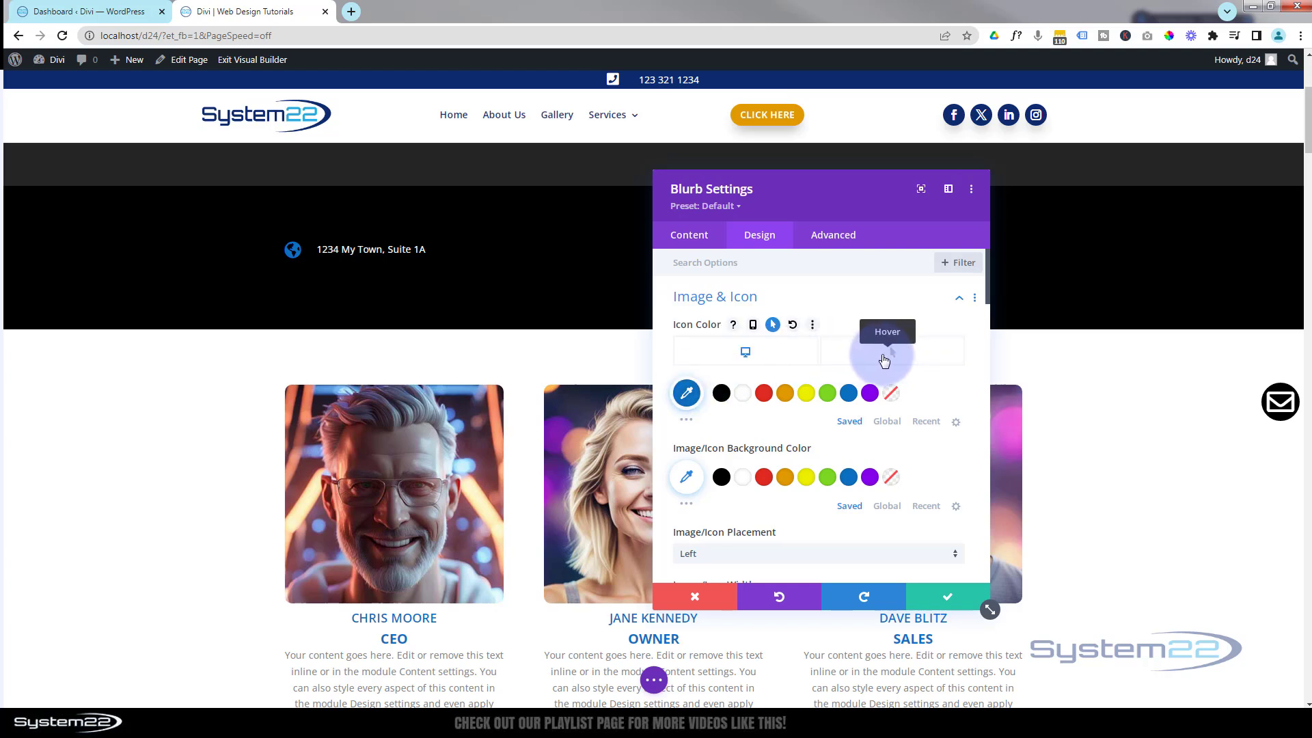
left_click(878, 359)
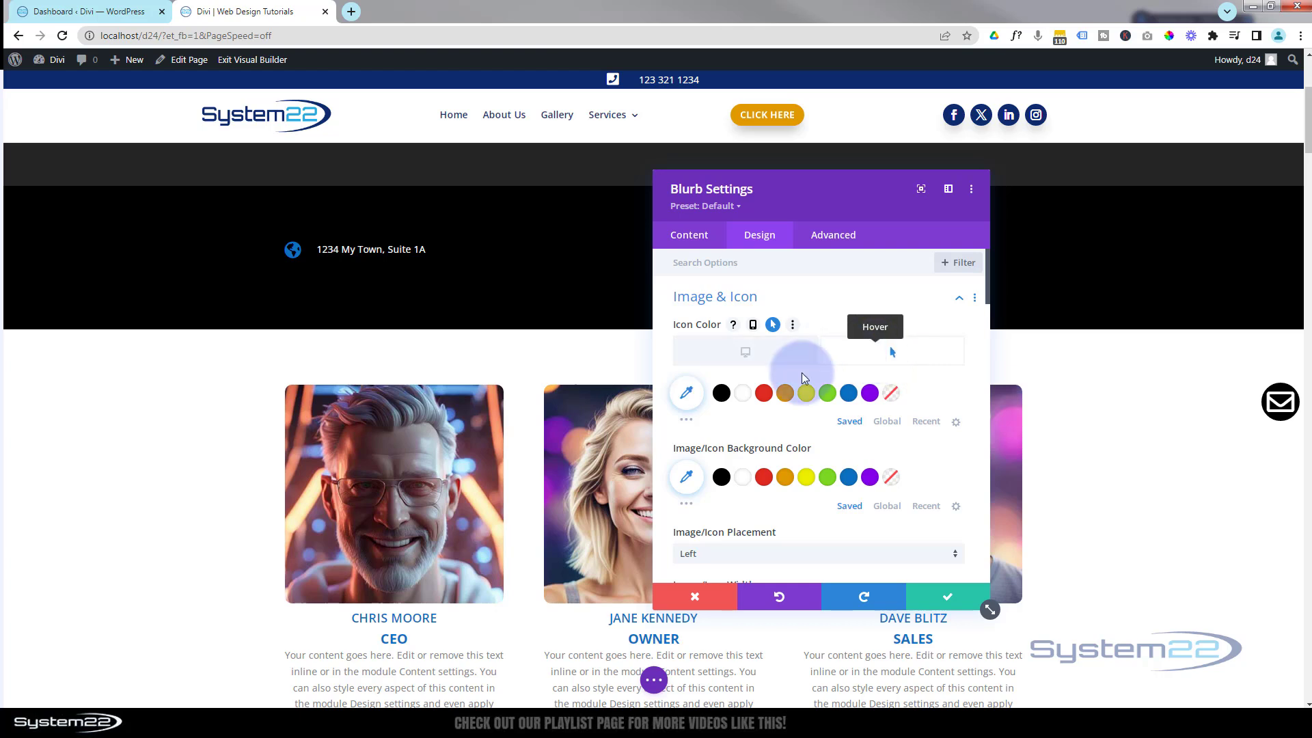
left_click(786, 395)
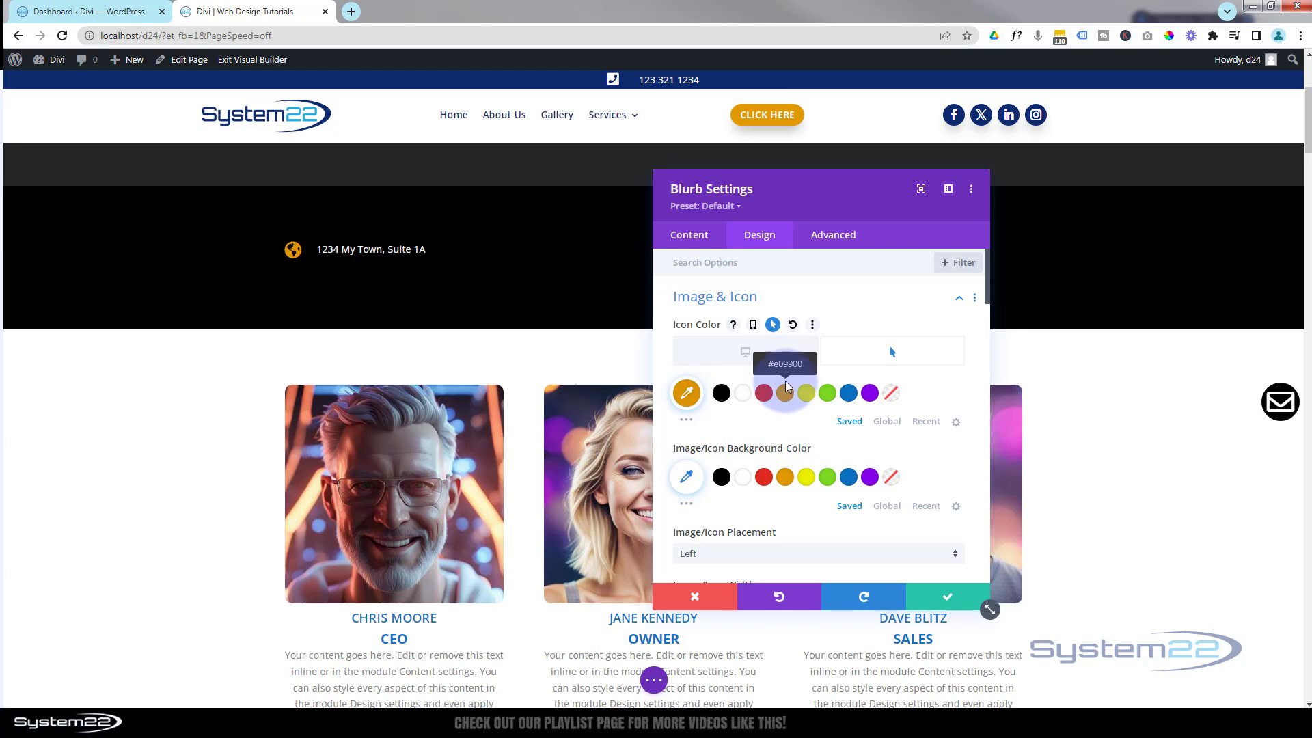
left_click(760, 354)
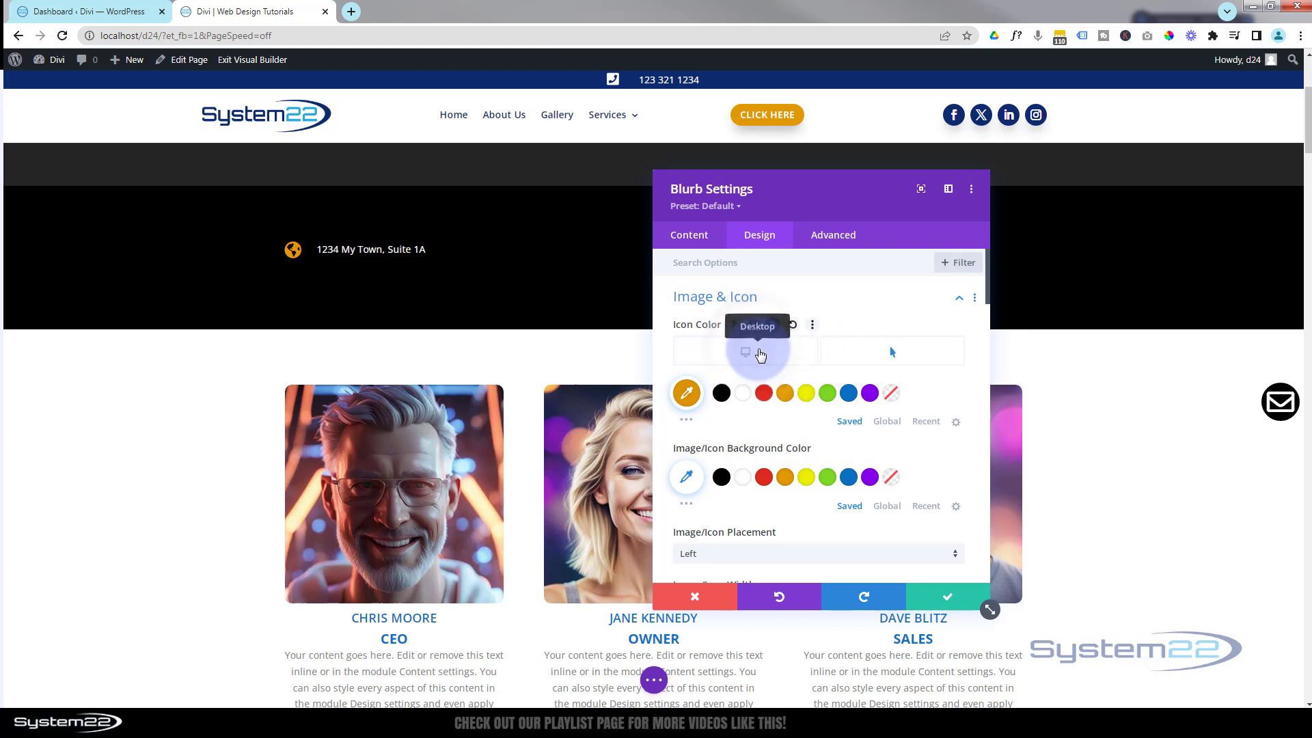
left_click(864, 353)
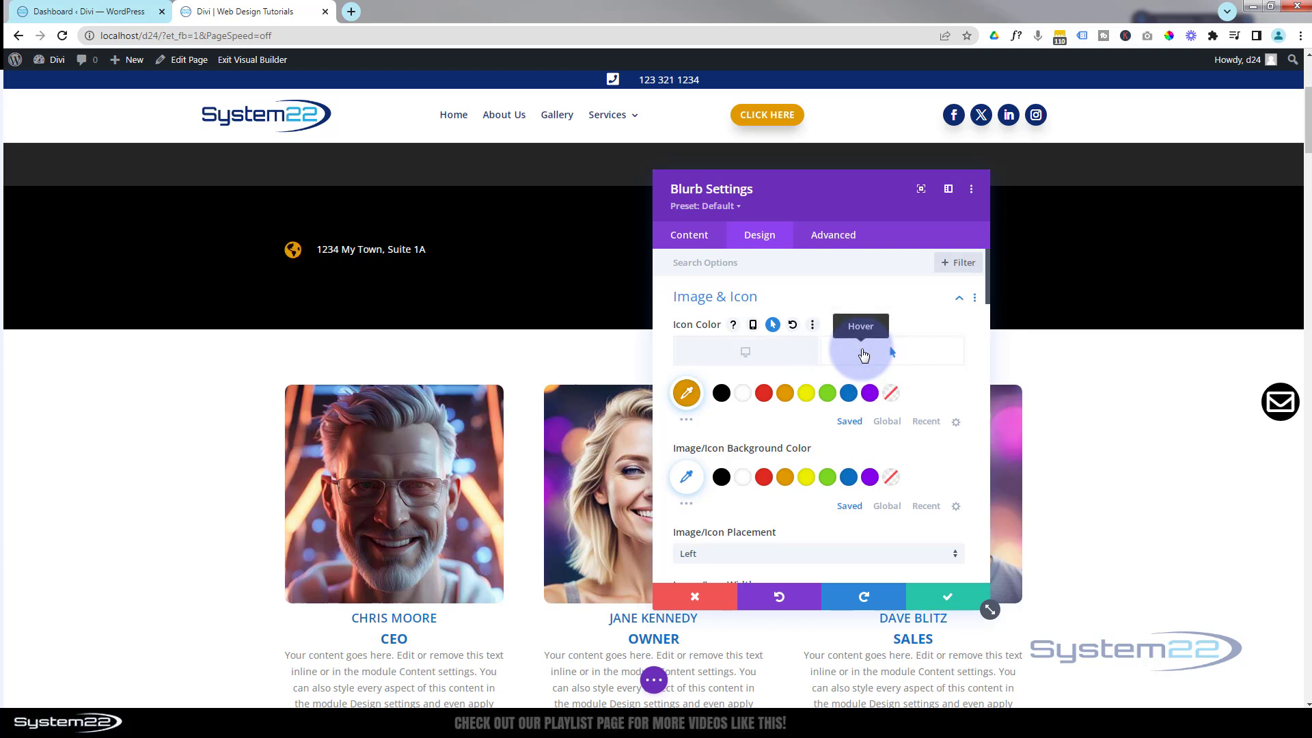
left_click(775, 356)
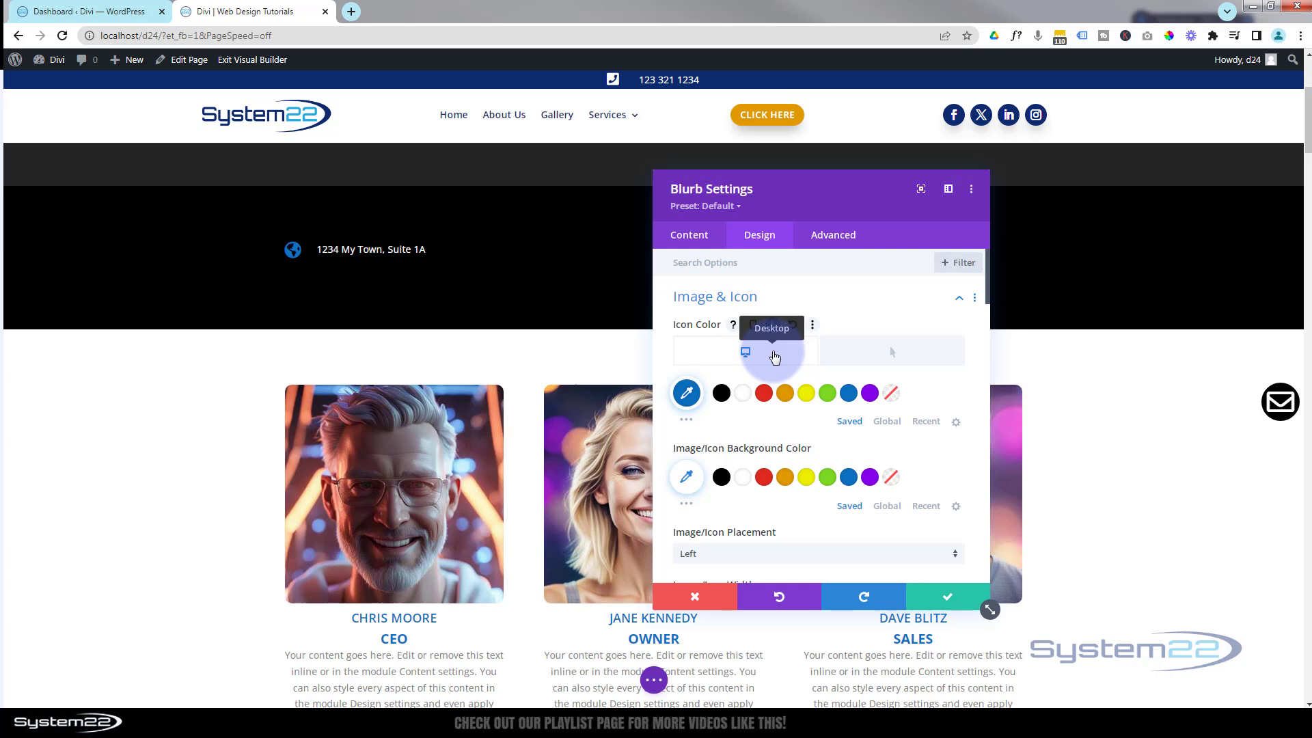
left_click(754, 234)
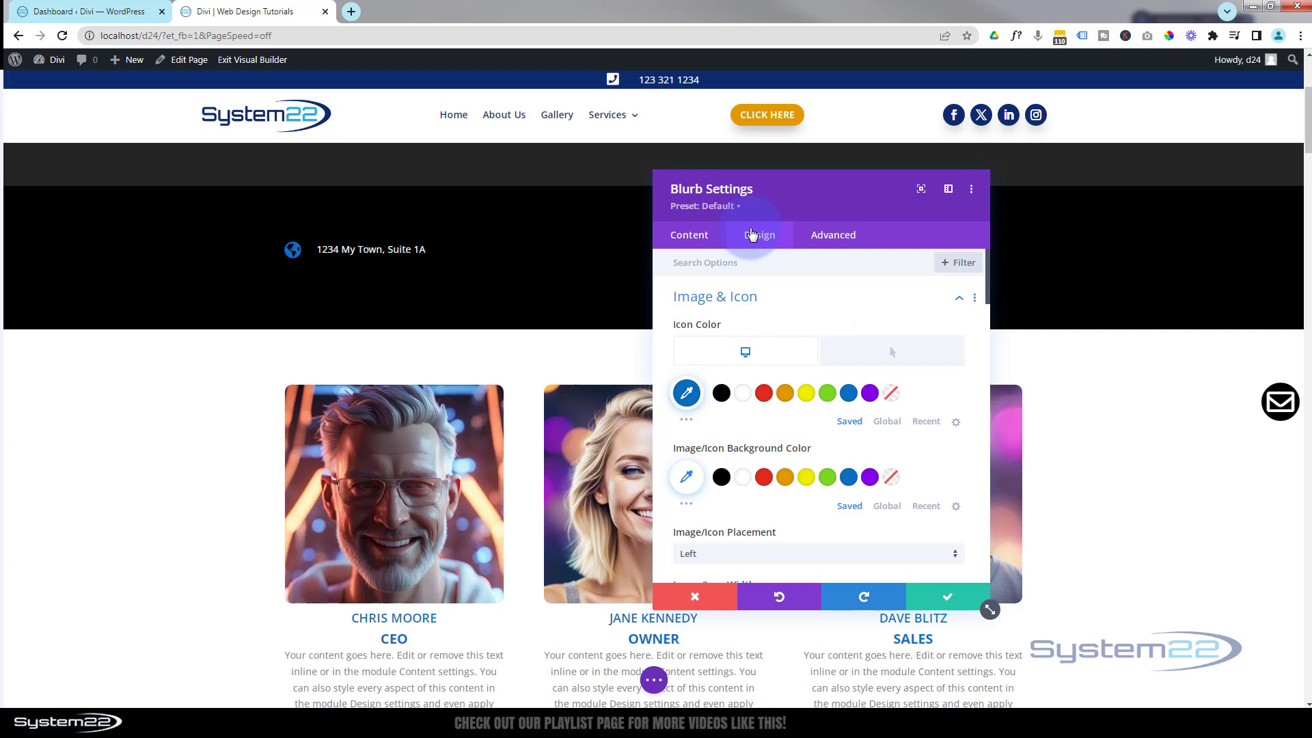
left_click(837, 234)
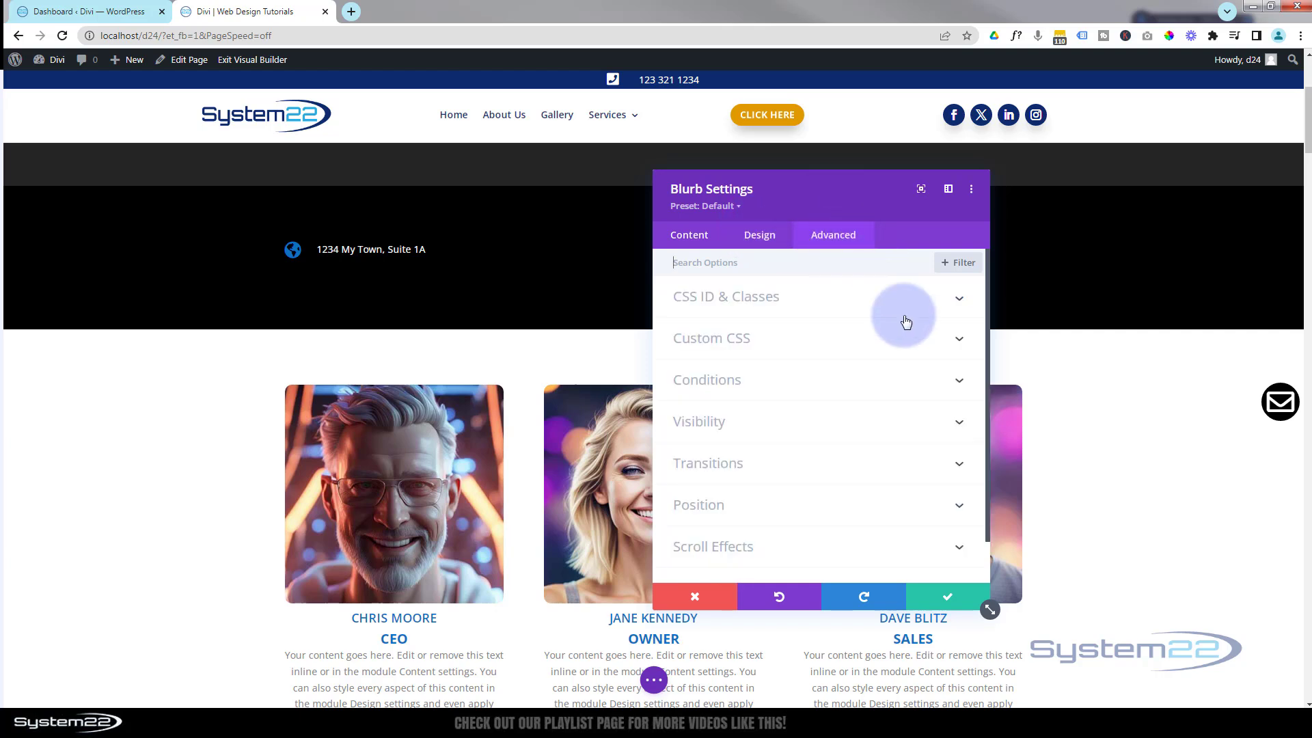
Step: Give the blurb a 500ms Ease-In-Out transition and save its settings
left_click(847, 464)
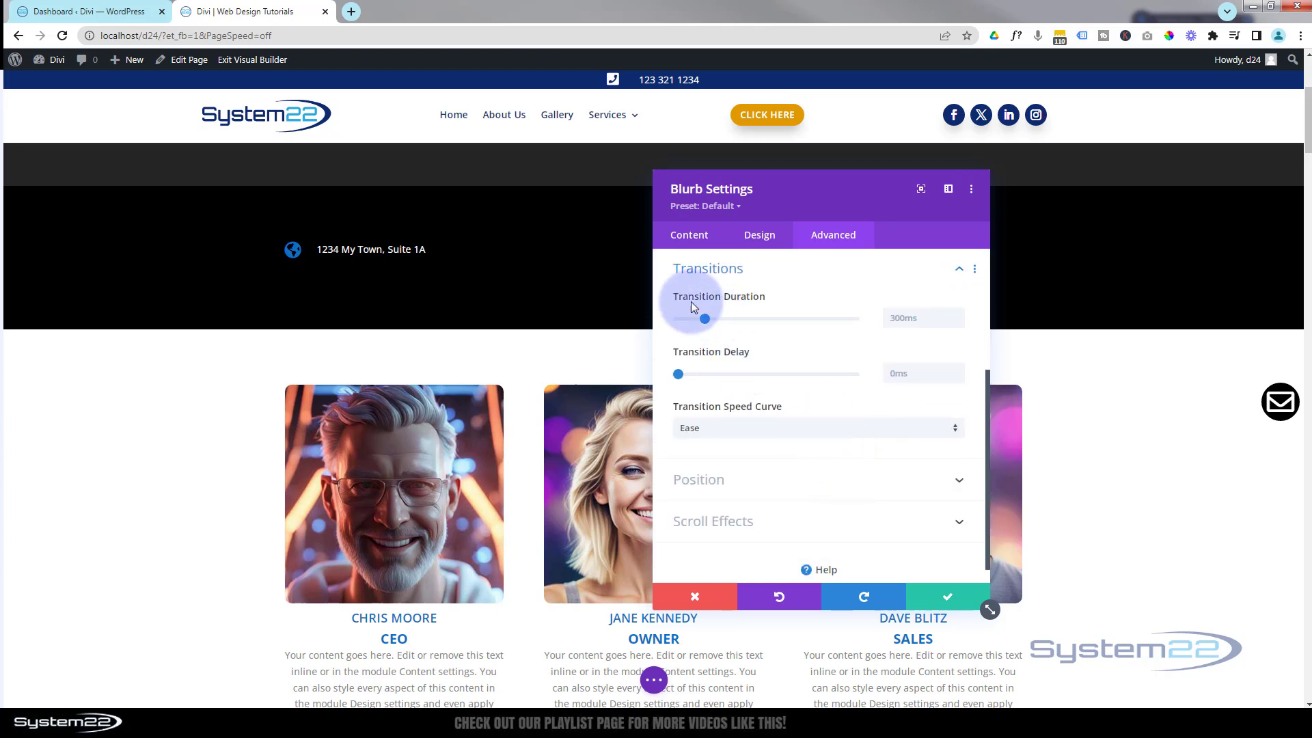
left_click(902, 274)
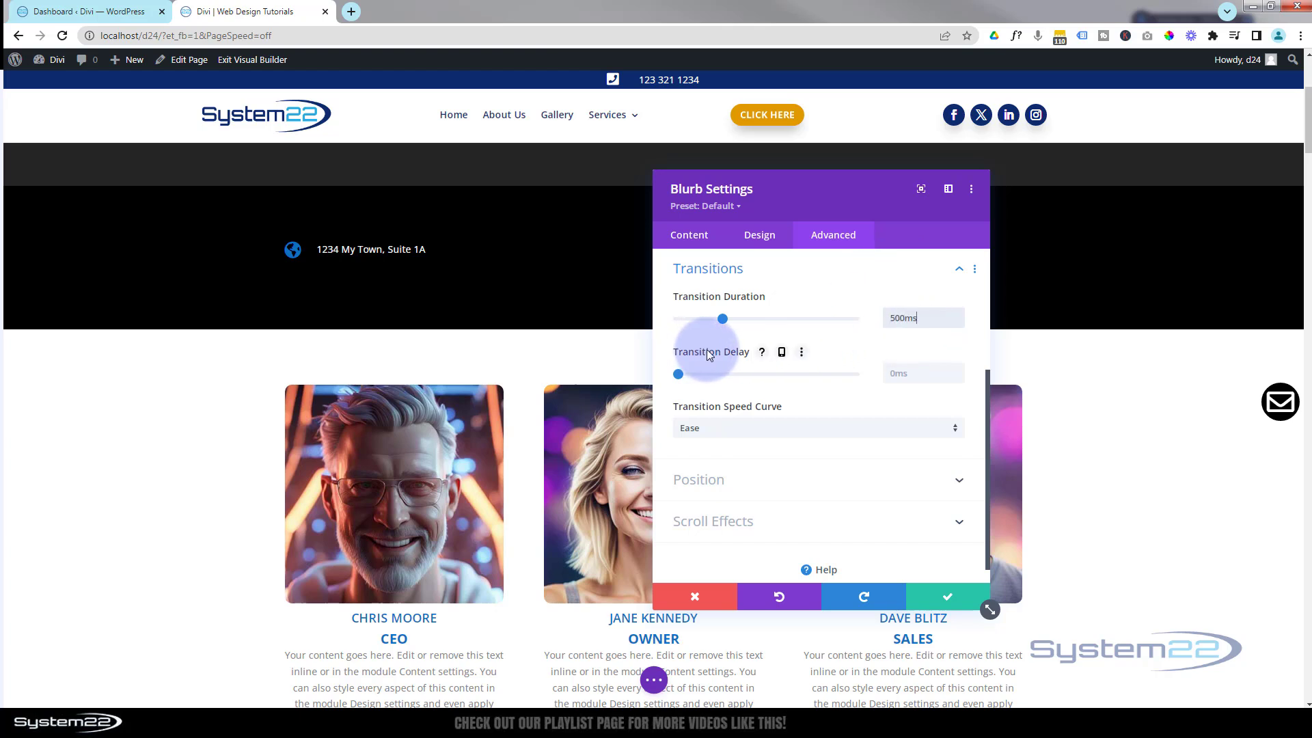
left_click(381, 248)
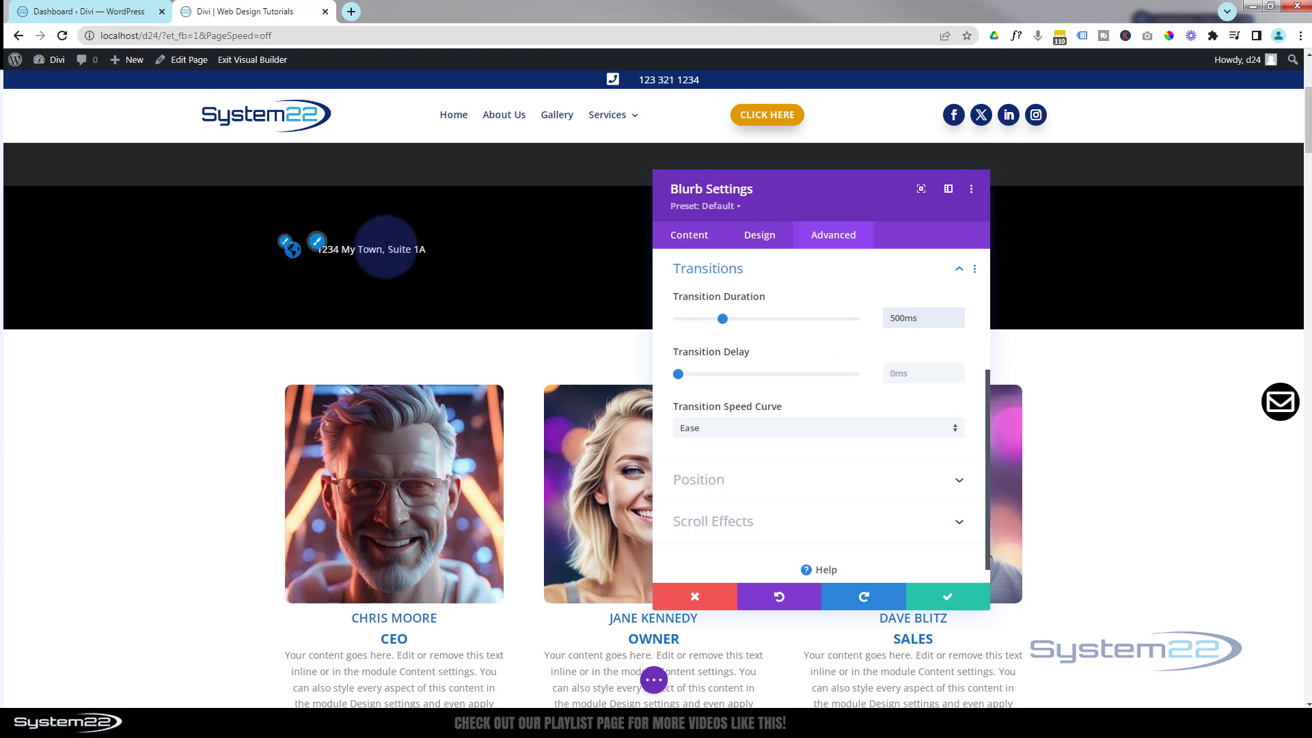
left_click(802, 334)
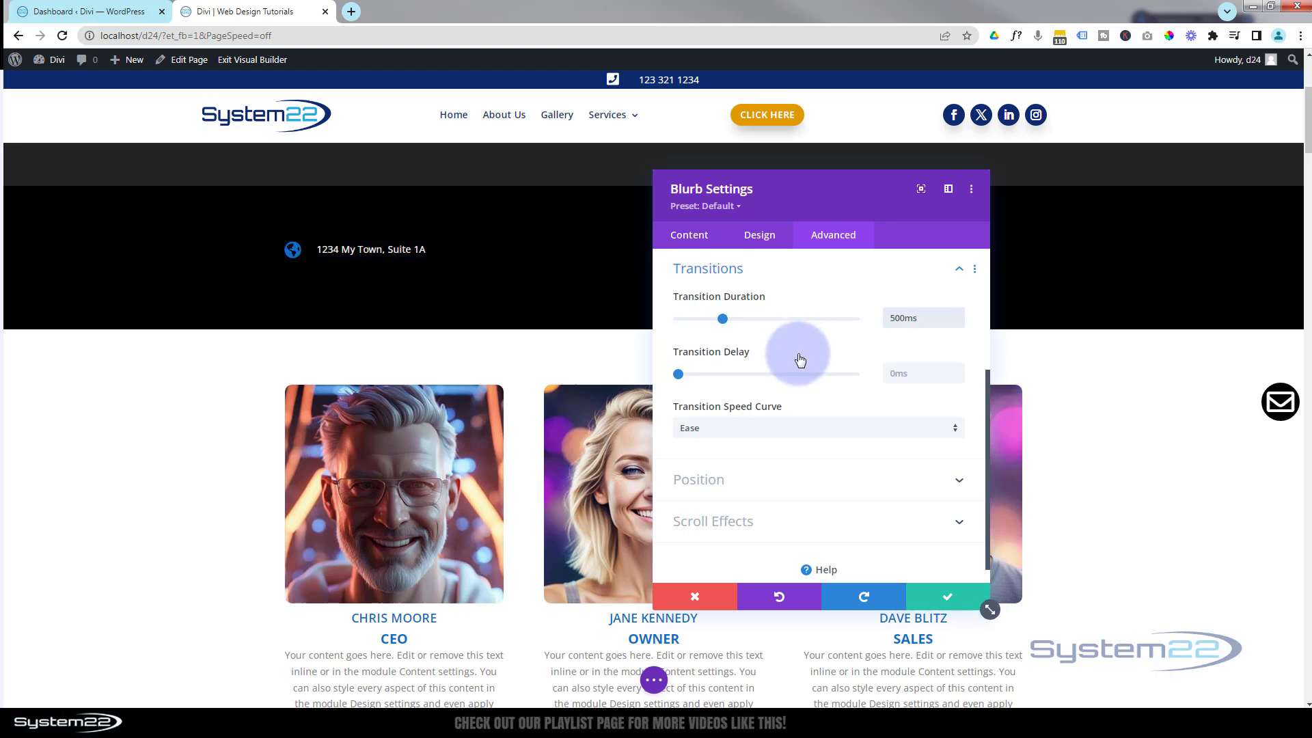
left_click(782, 428)
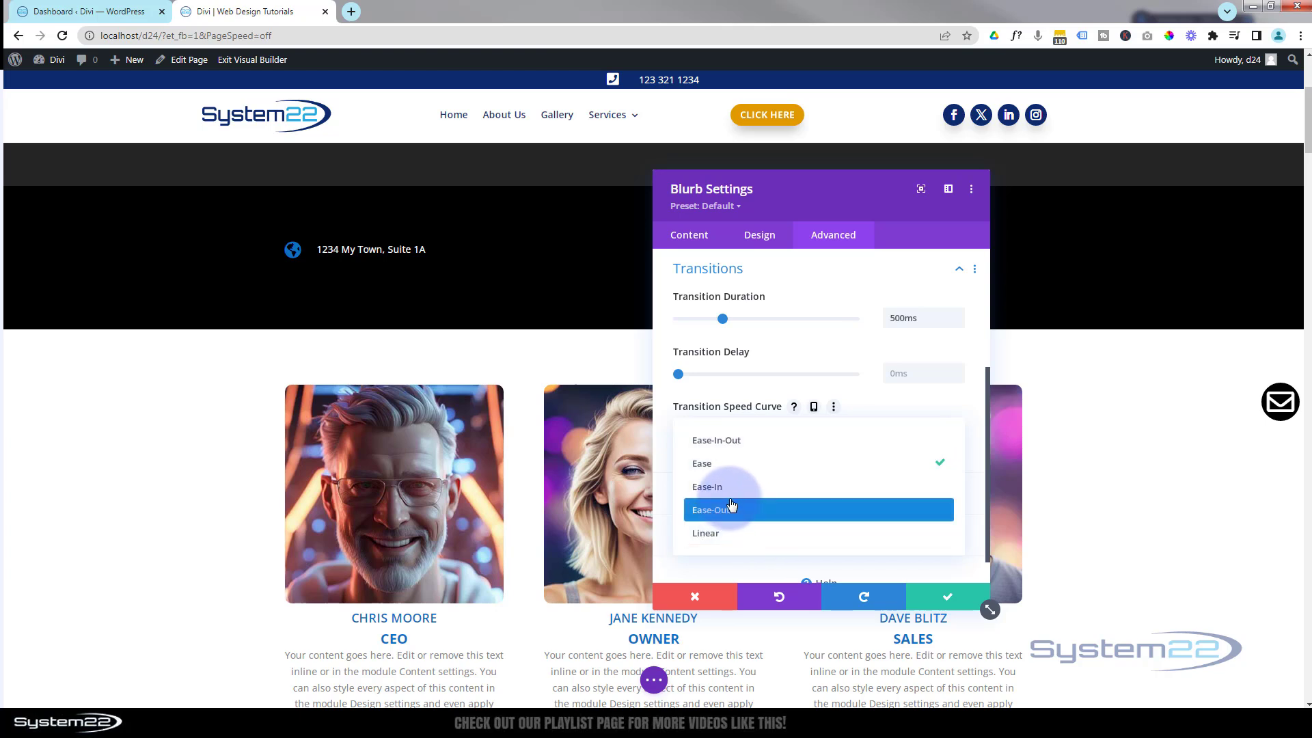
left_click(717, 443)
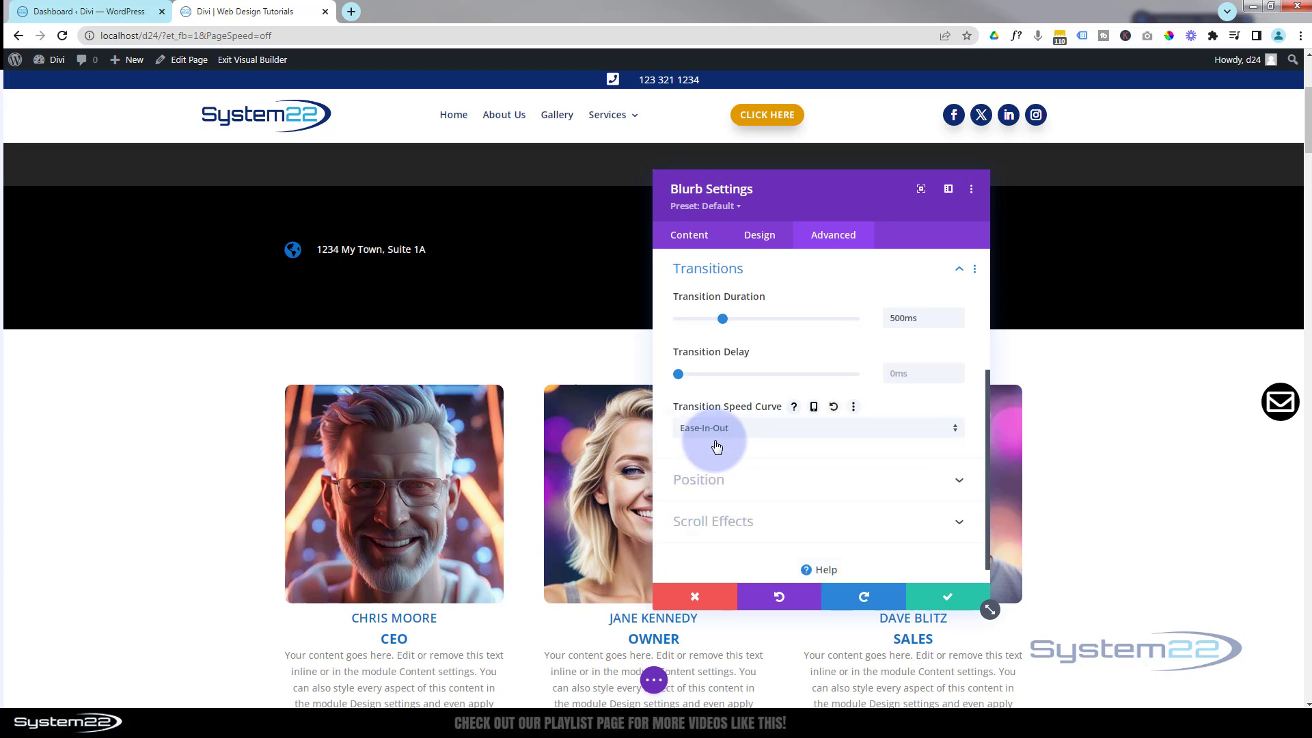
left_click(947, 600)
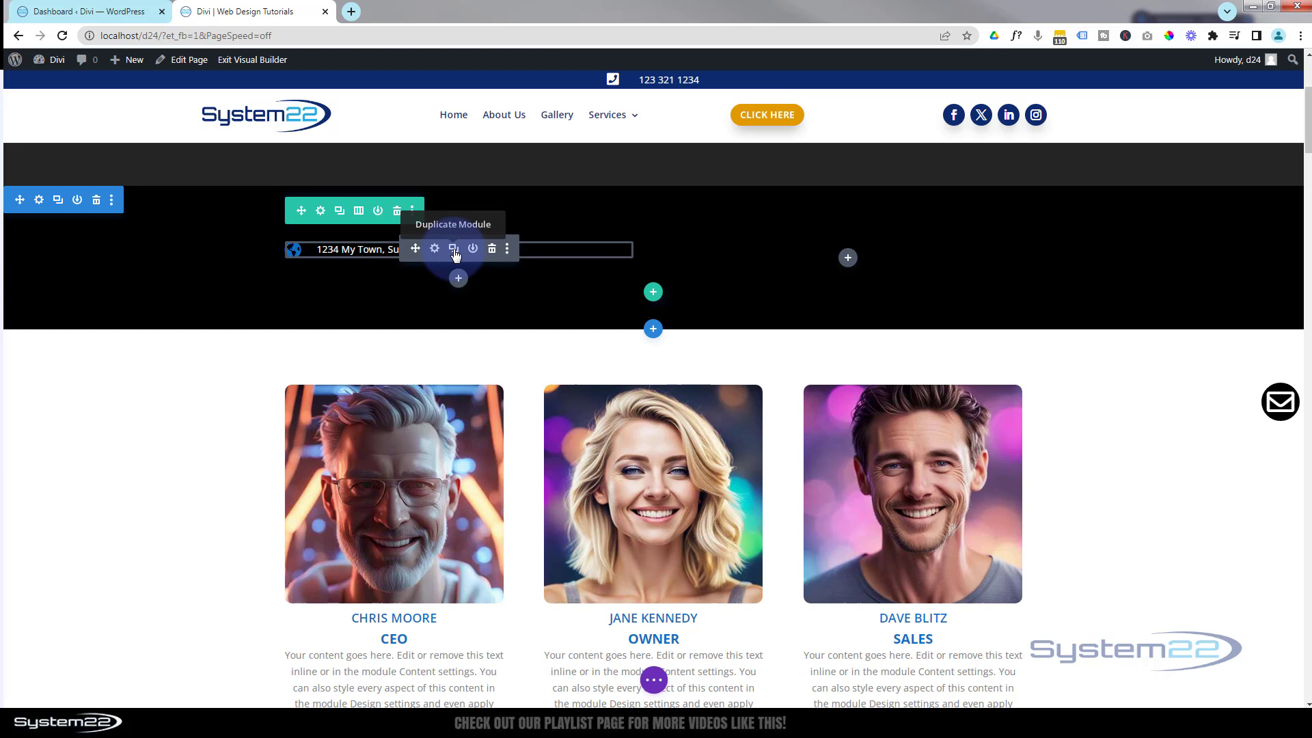
Step: Duplicate the globe address blurb and open the top copy's settings
left_click(454, 250)
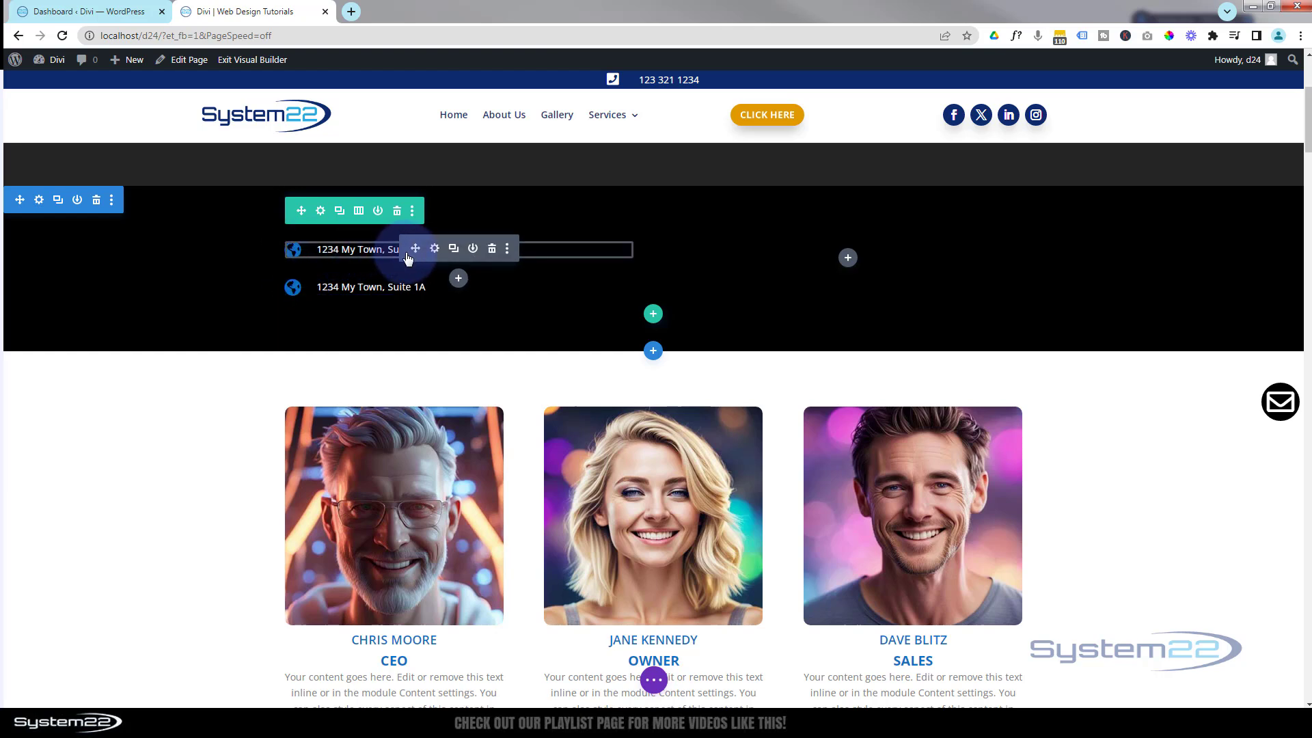
left_click(436, 250)
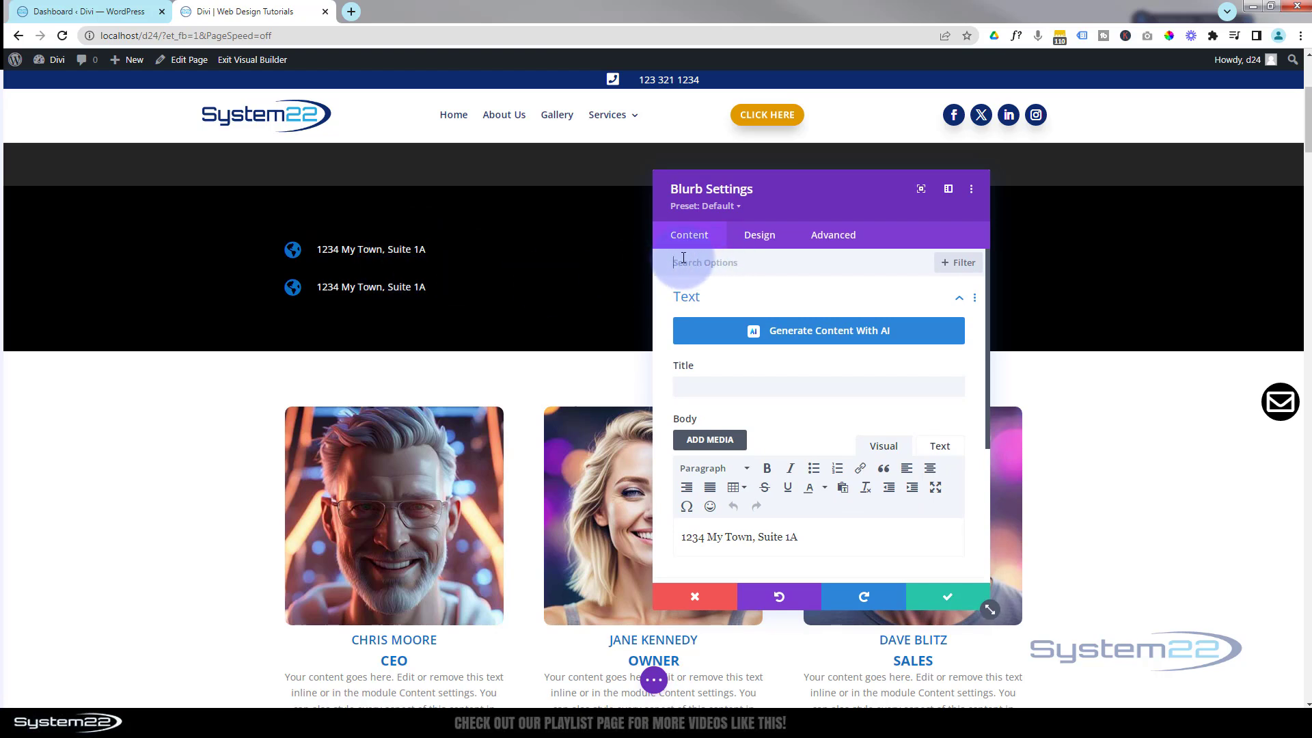
Step: Set the top address blurb's bottom margin to 15px and save
left_click(774, 237)
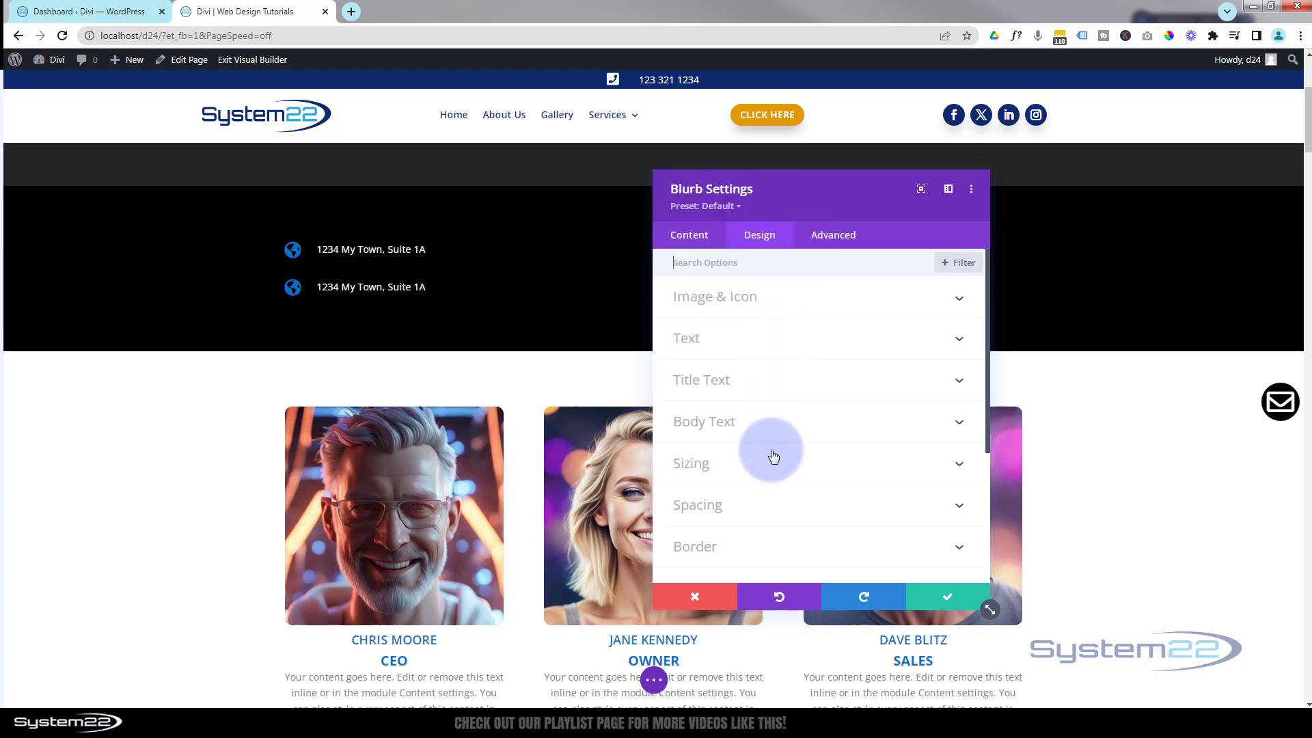
left_click(767, 511)
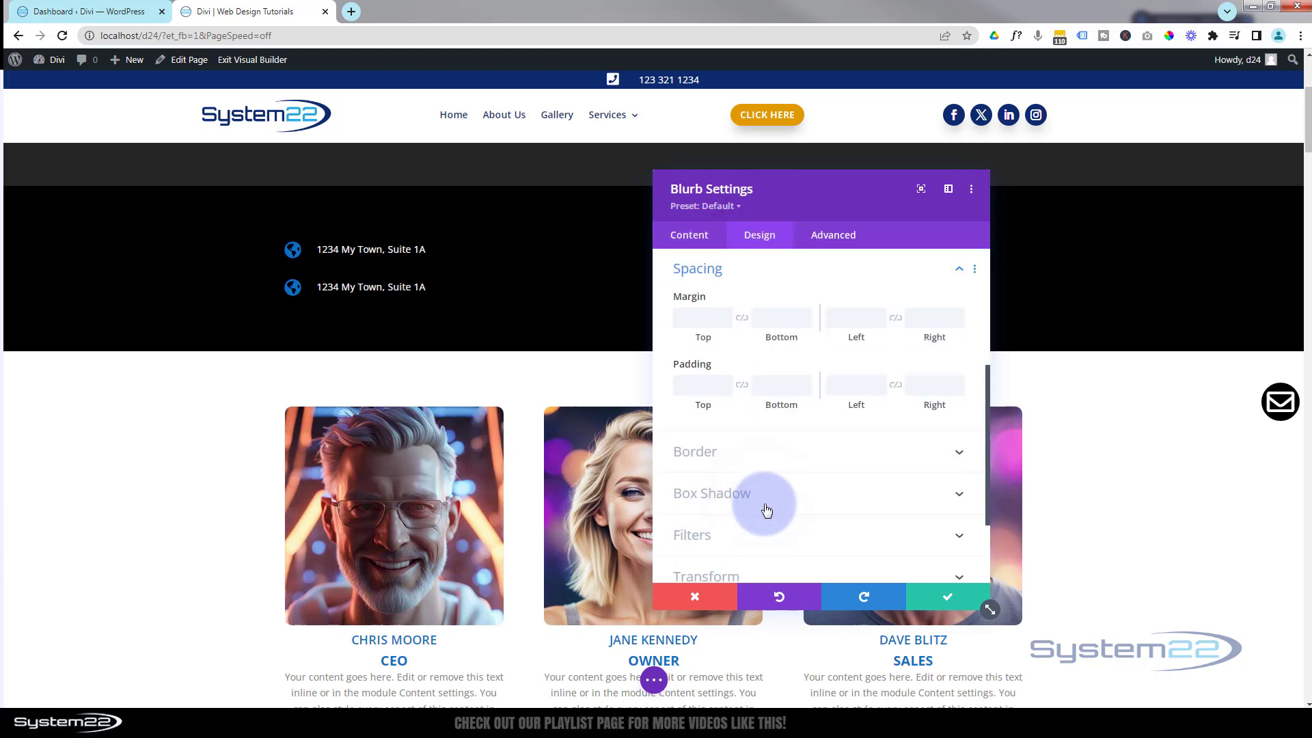
left_click(767, 317)
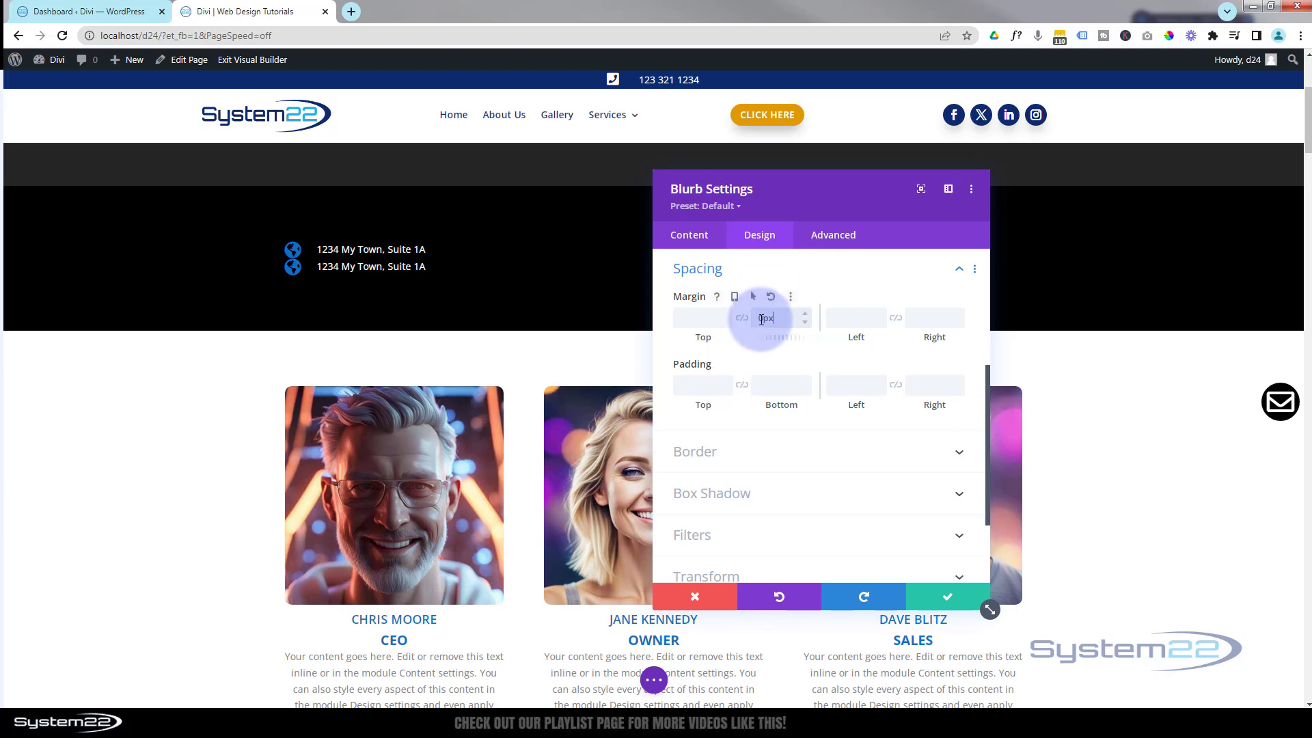
left_click(786, 312)
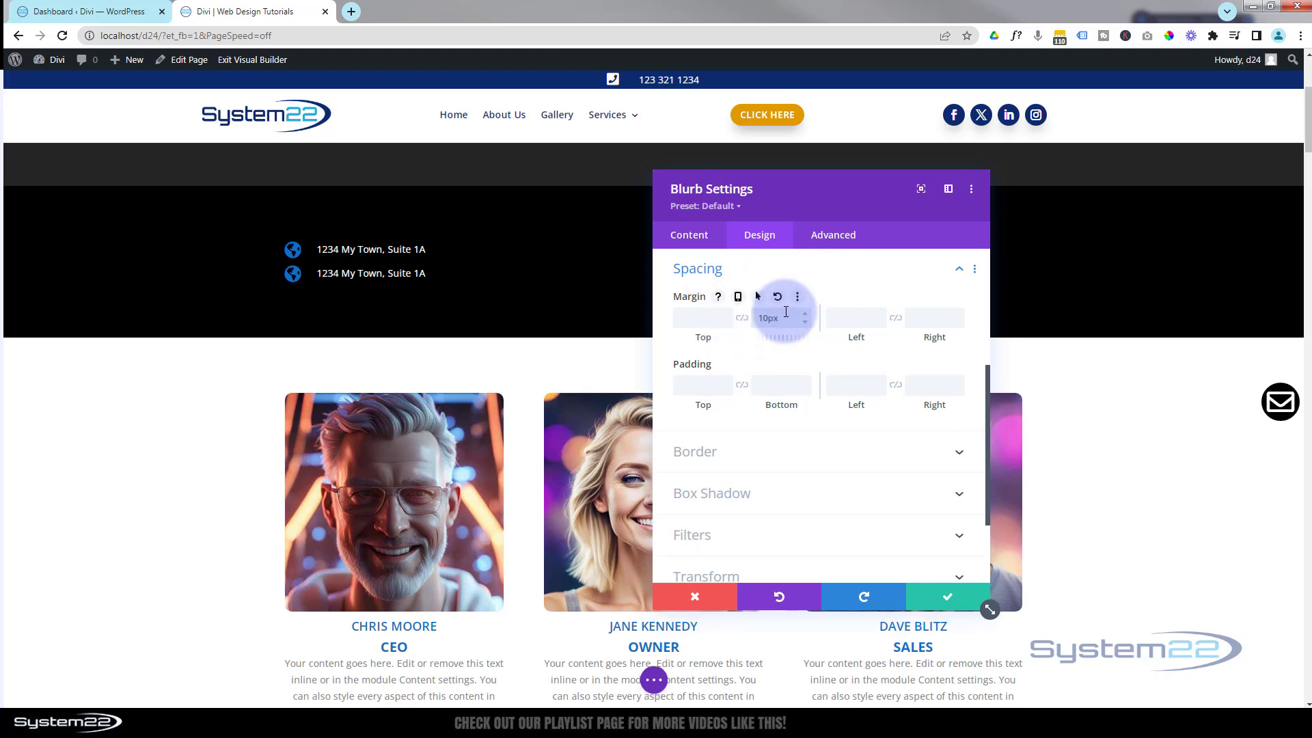
left_click(765, 320)
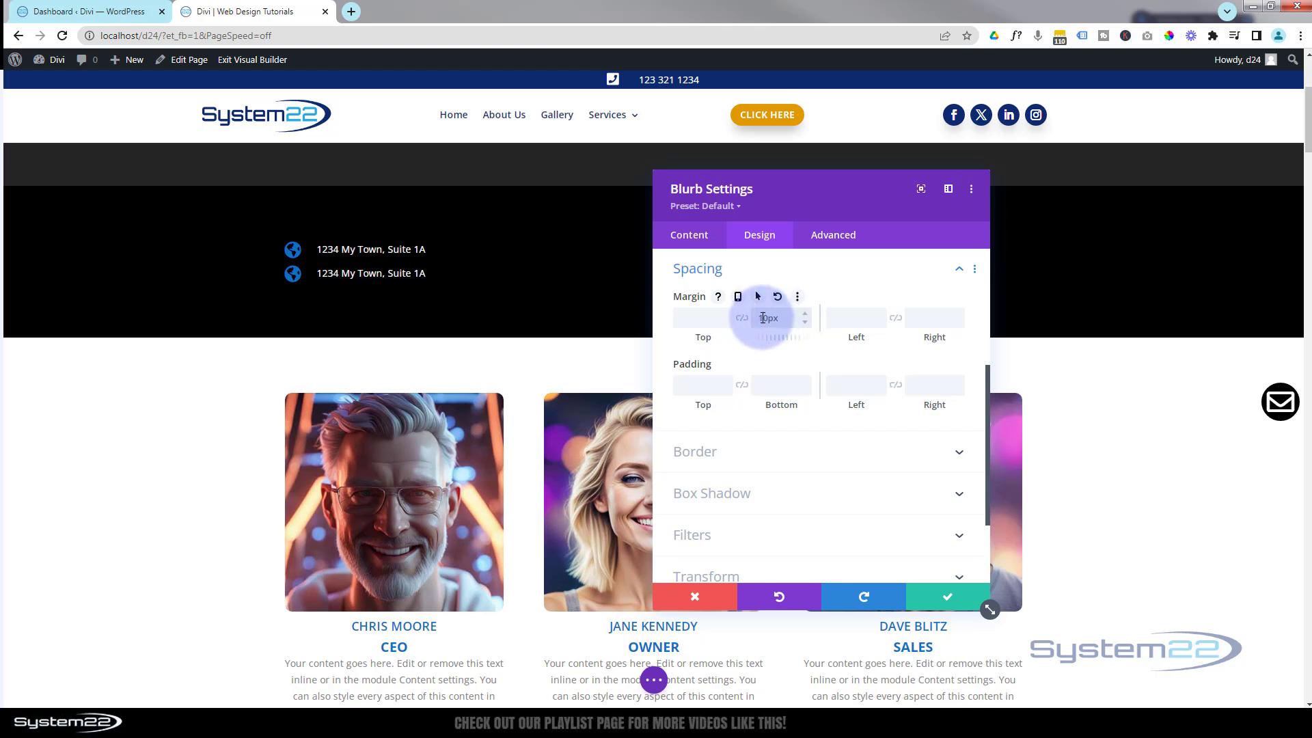
left_click_drag(759, 319, 768, 318)
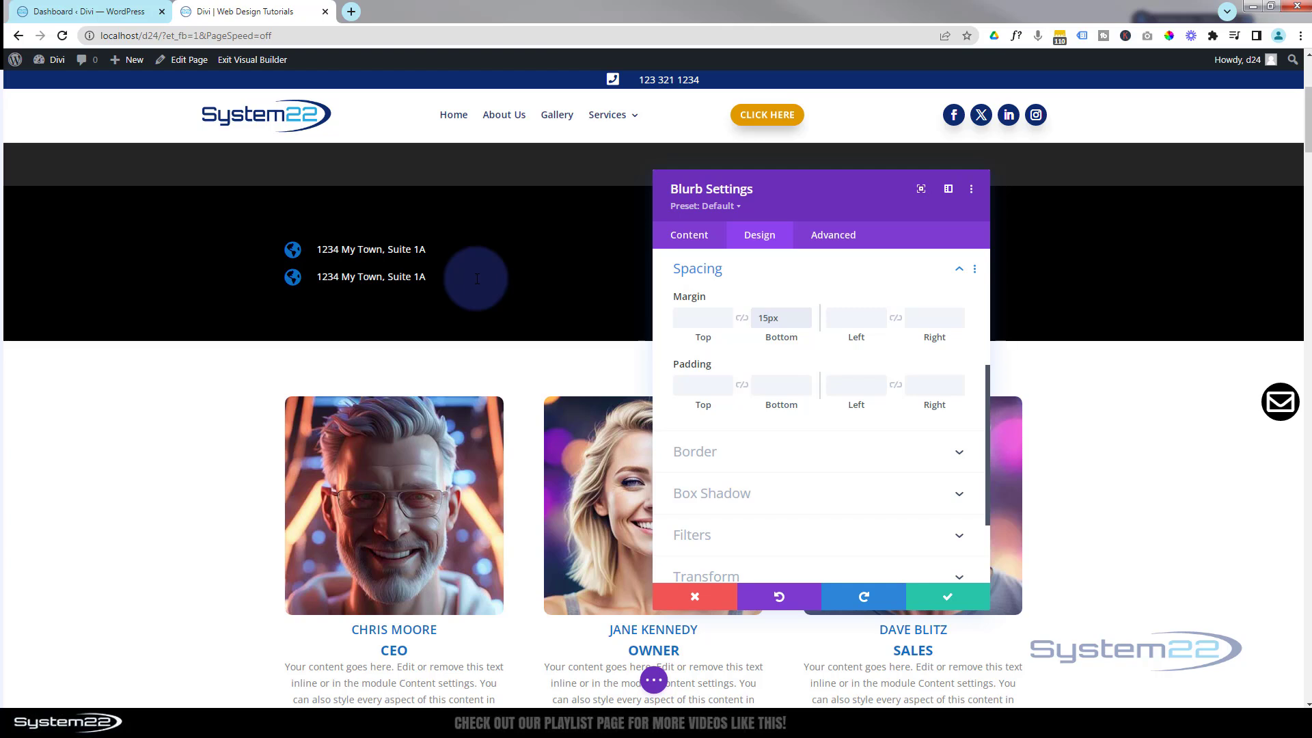
left_click(944, 602)
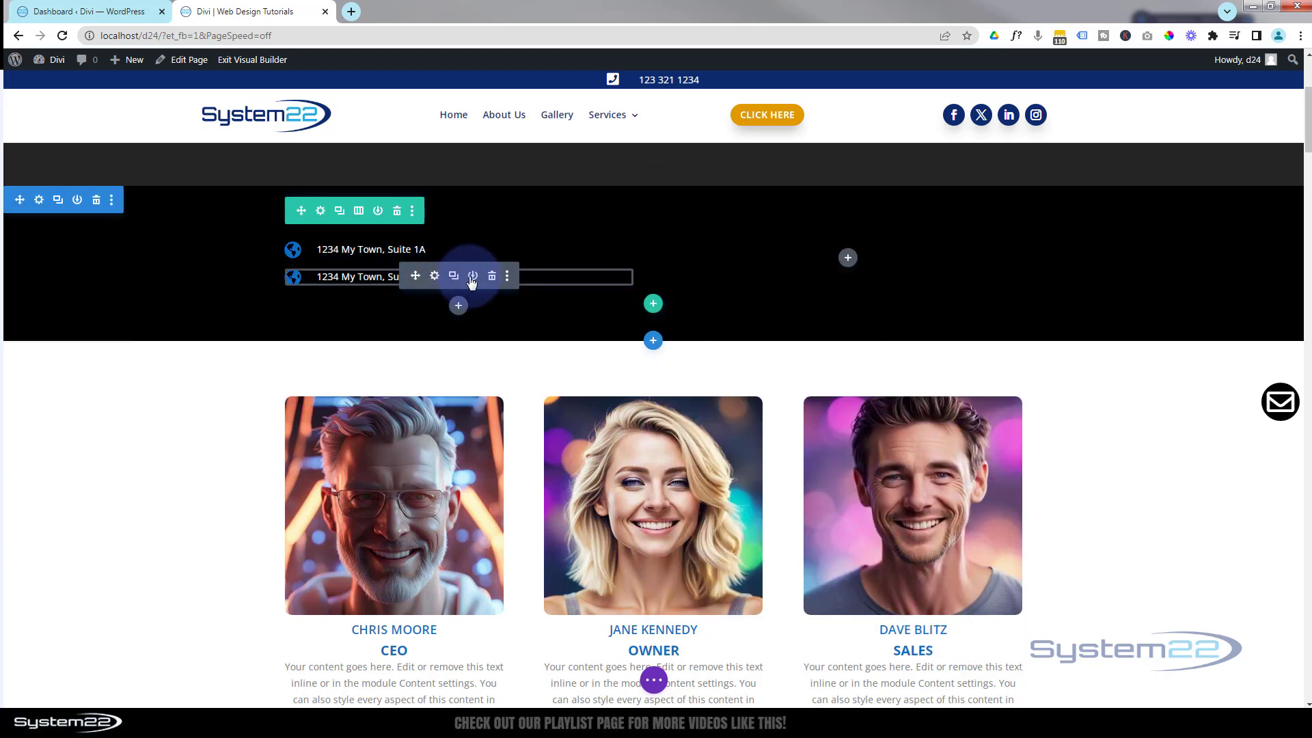
Step: Delete the second address blurb and duplicate the updated first blurb in its place
left_click(492, 276)
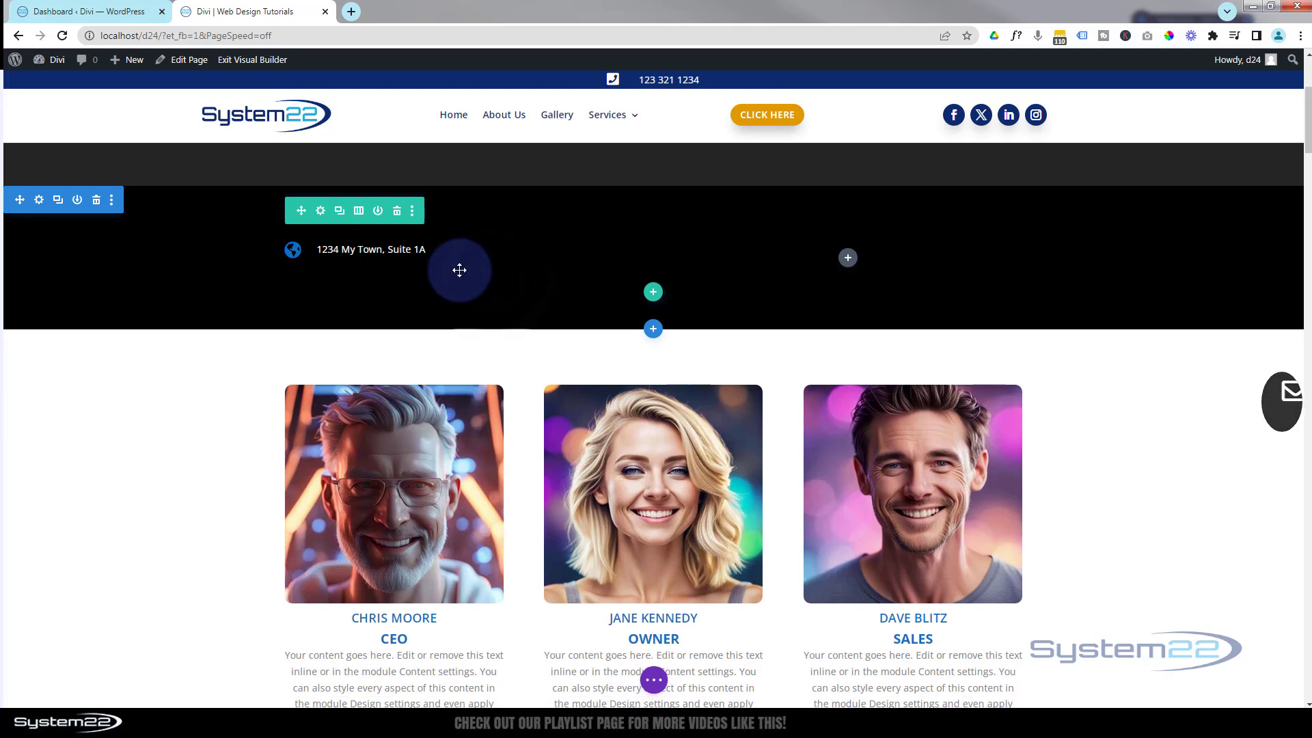
scroll(376, 247, "down", 1)
scroll(372, 266, "up", 1)
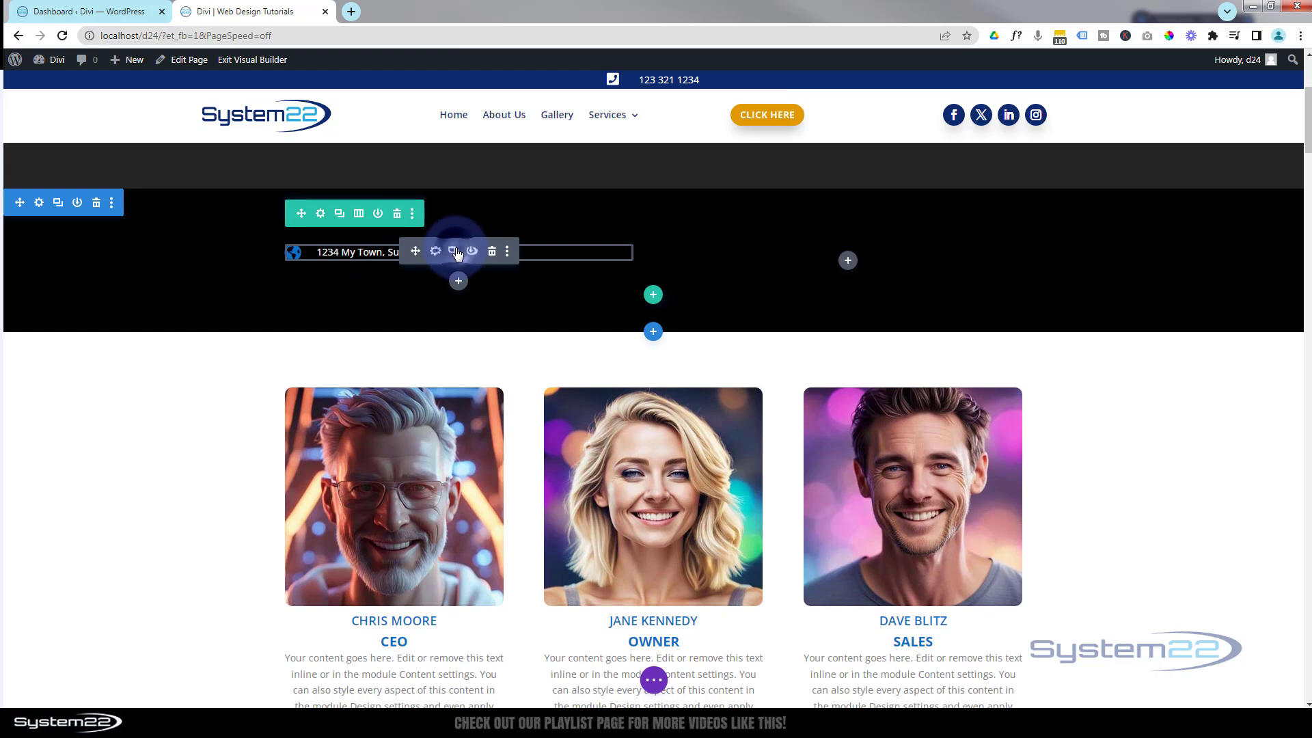
left_click(453, 251)
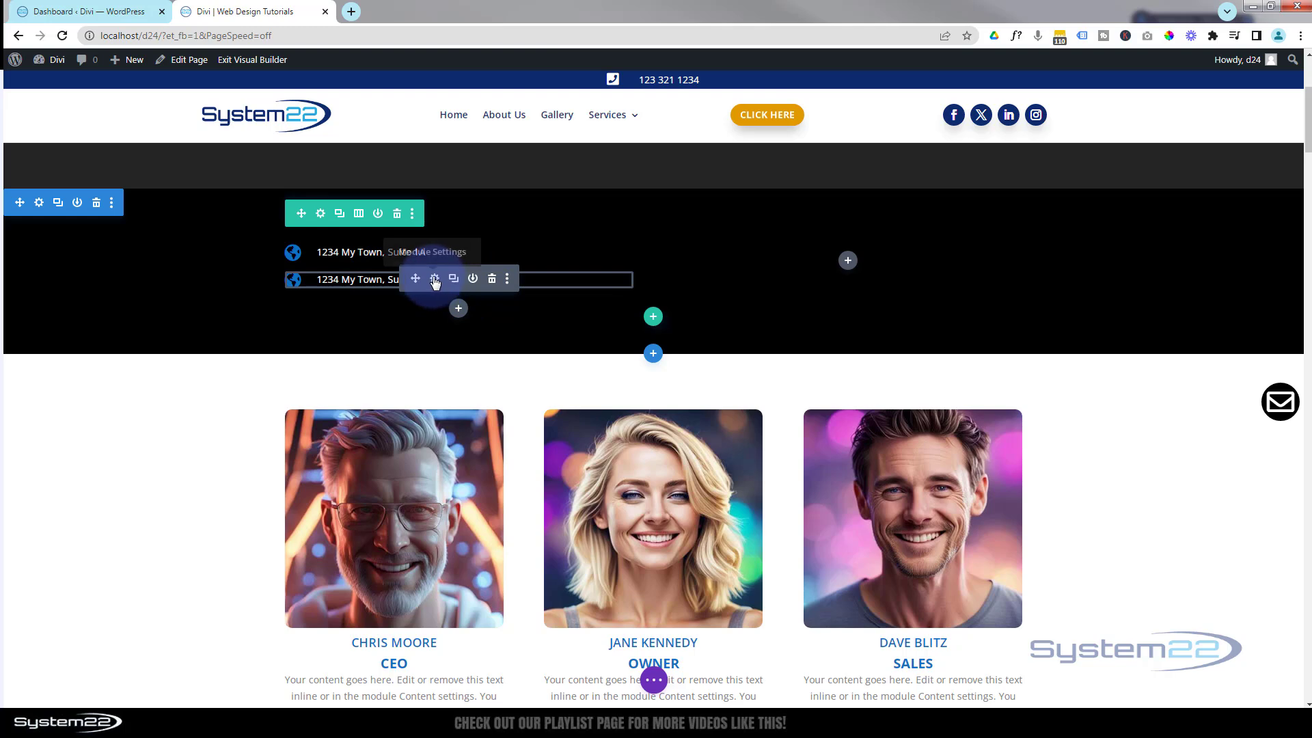
Step: Replace the second blurb's body text with 'My City, NY 62351'
left_click(435, 279)
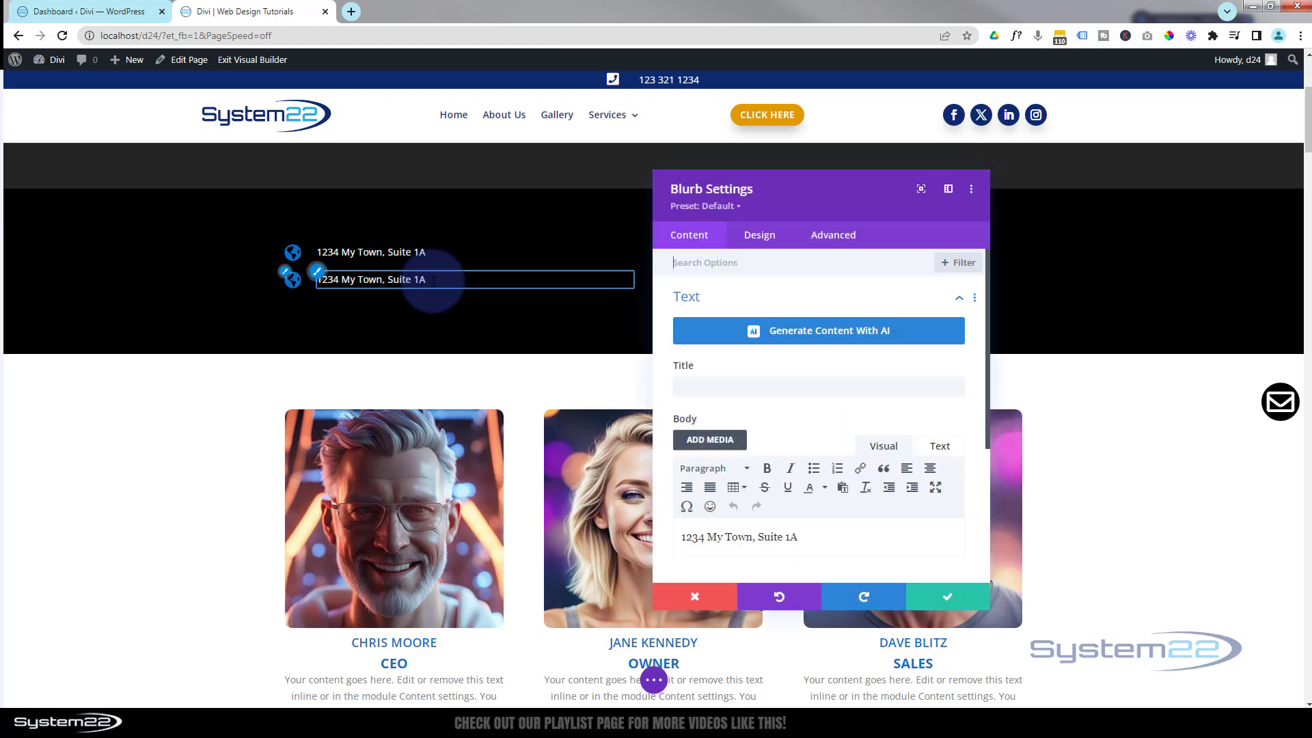
left_click_drag(800, 537, 683, 537)
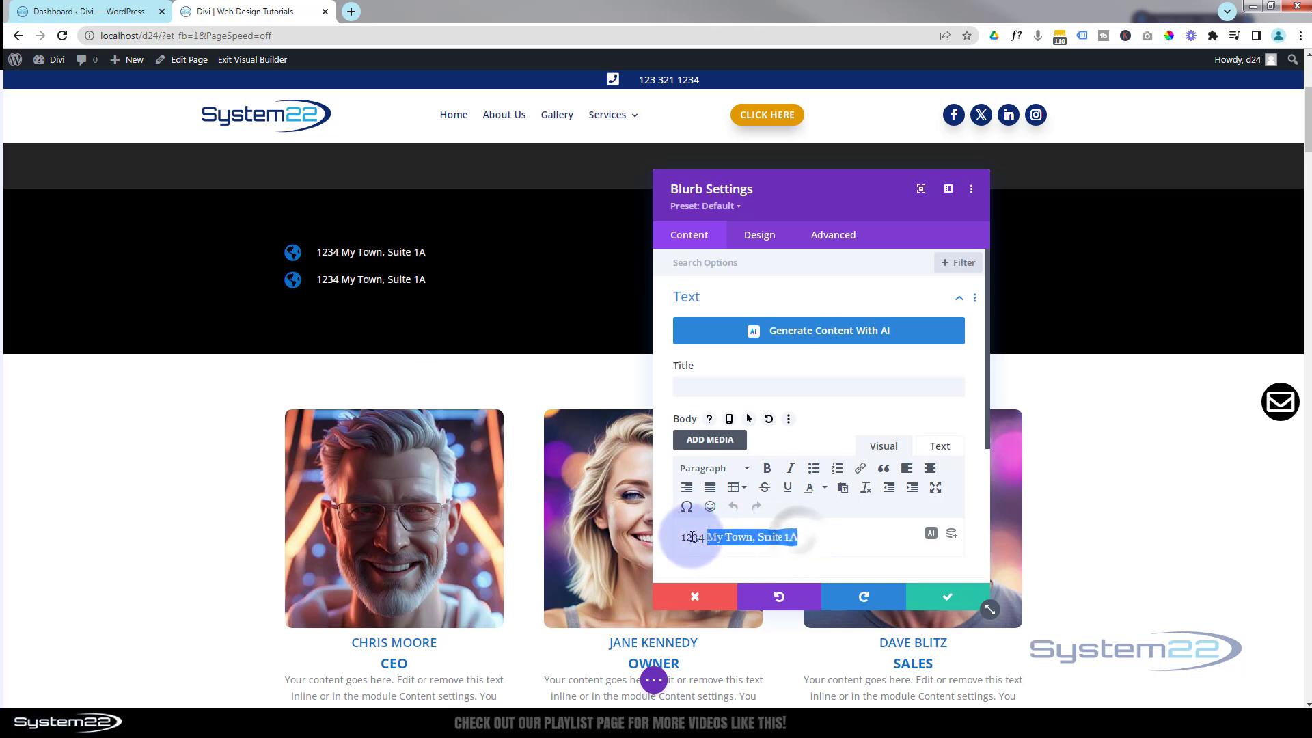
type("My City, NY 62351")
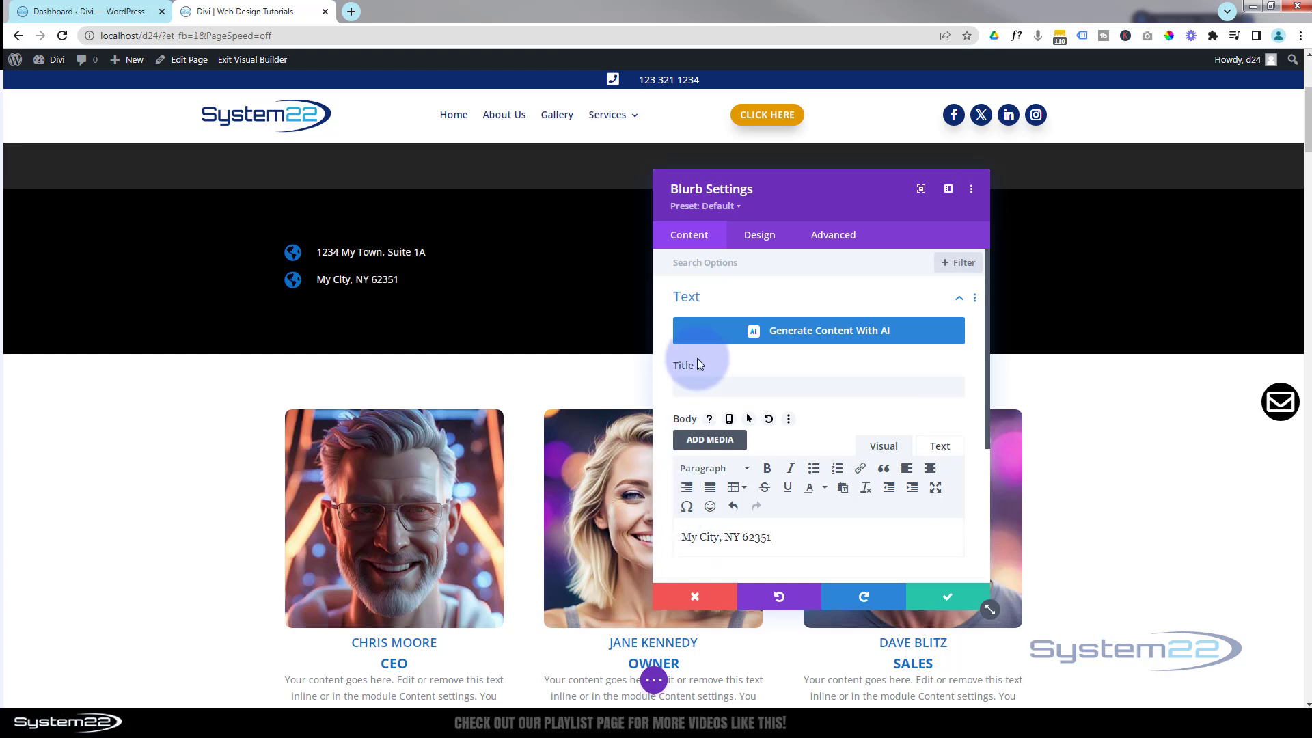
left_click(756, 234)
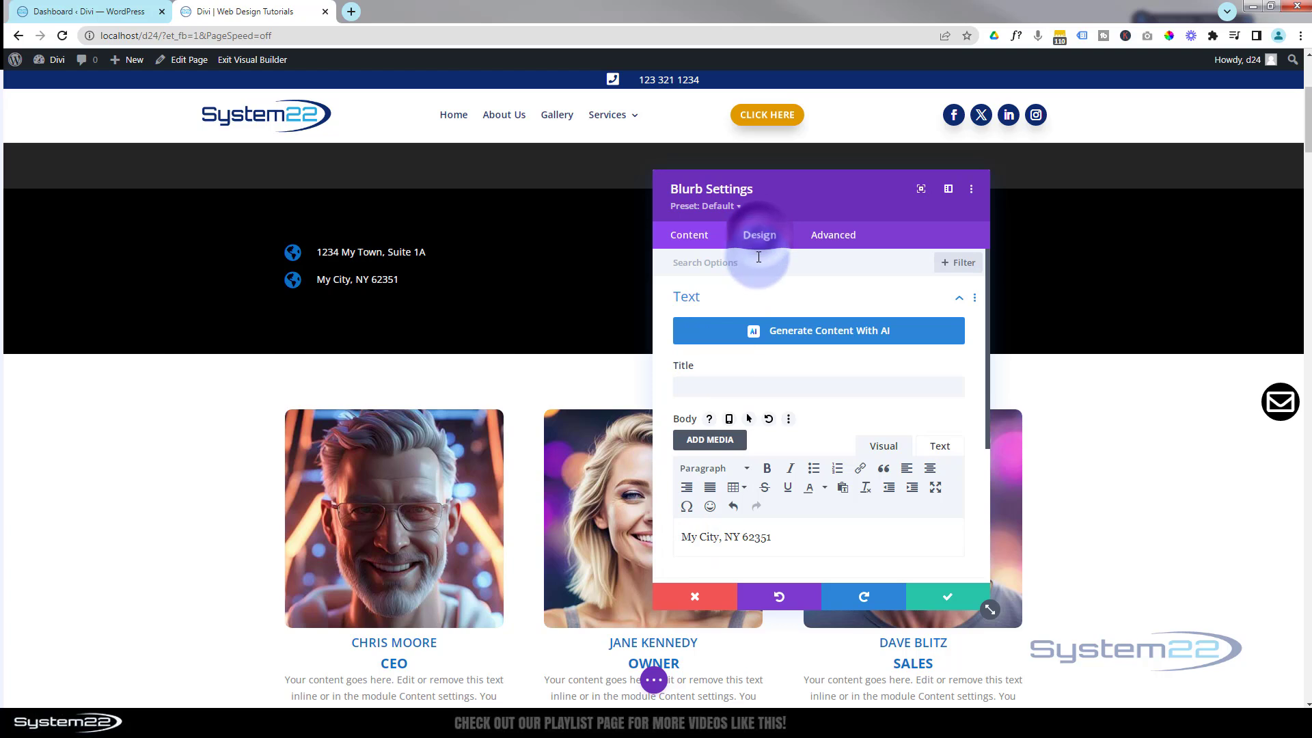
scroll(715, 510, "down", 3)
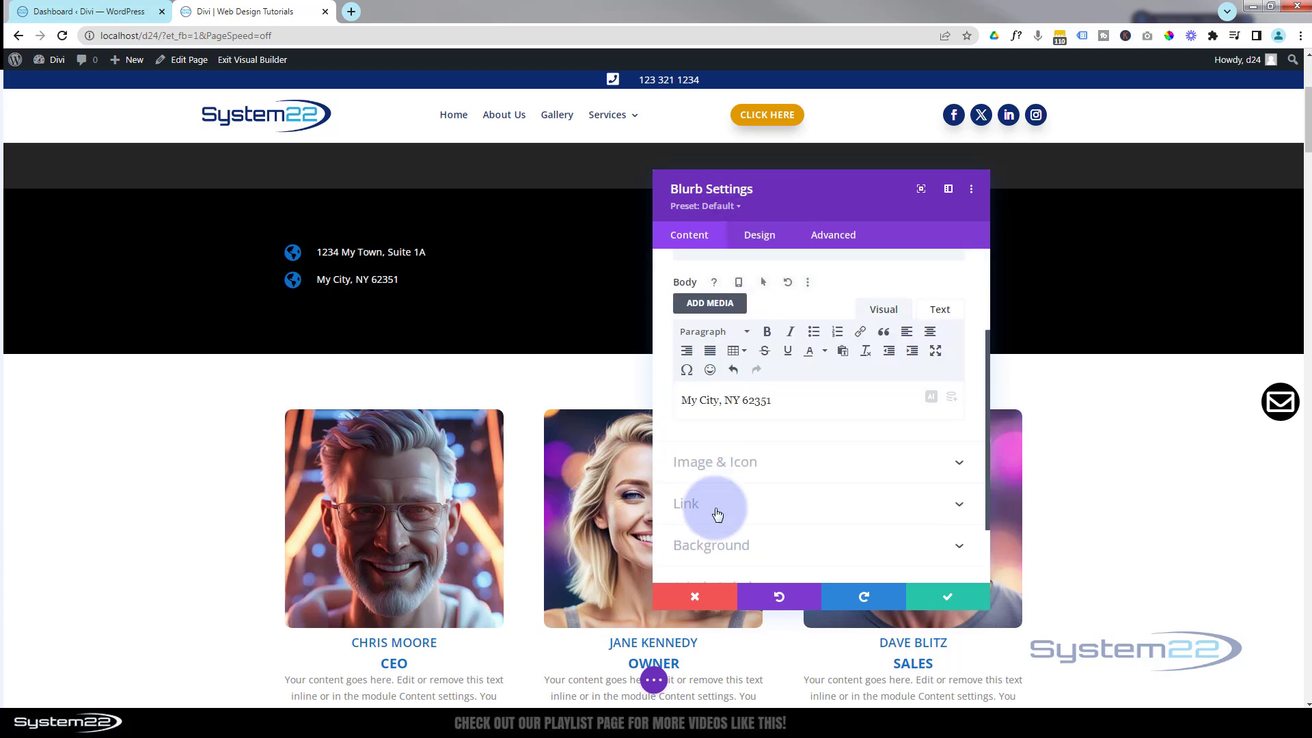
Step: Swap the second line's globe icon for a map pin found by searching 'pin', and save
left_click(784, 460)
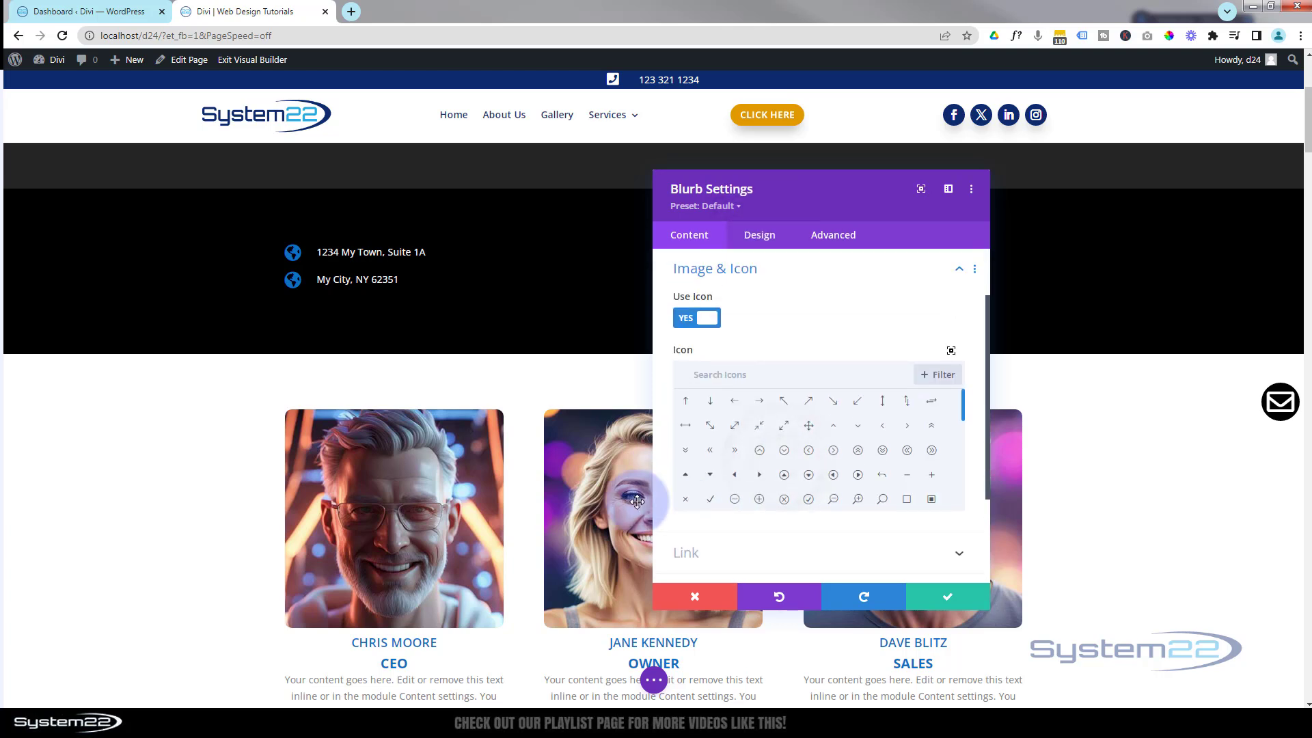
left_click(722, 380)
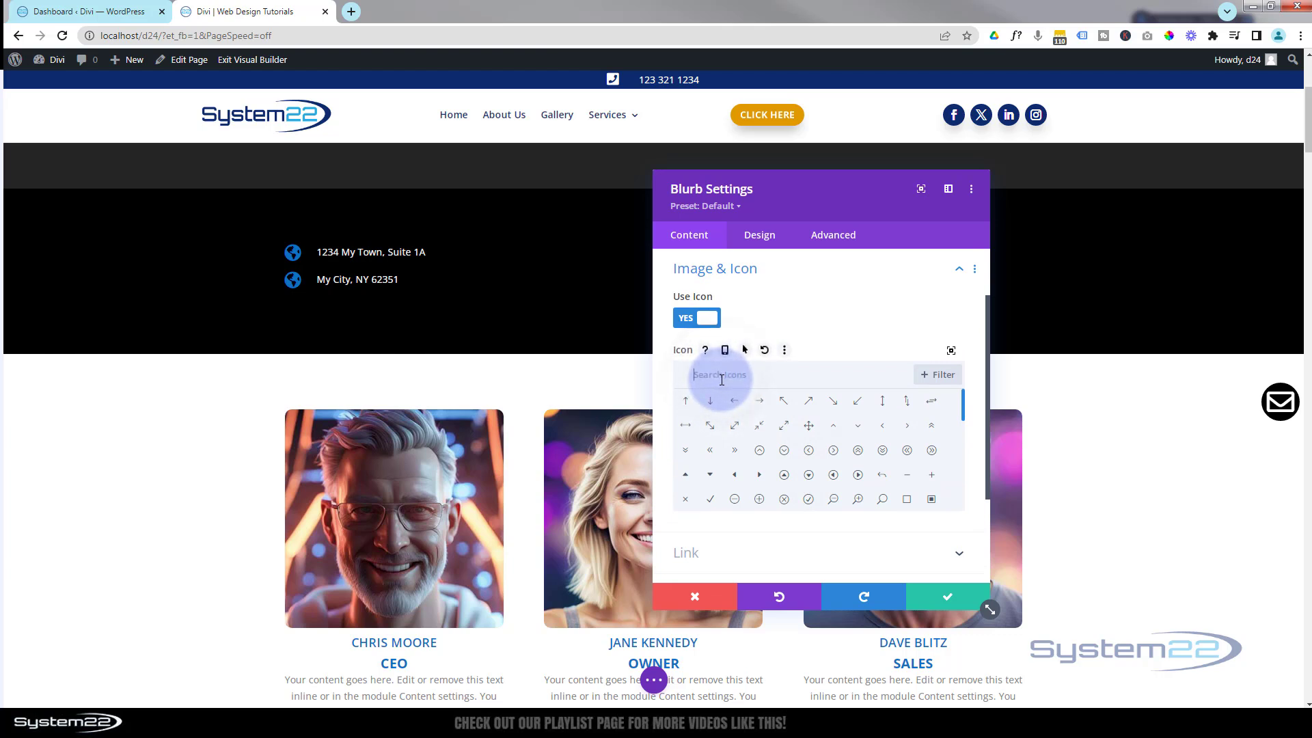
type("pin")
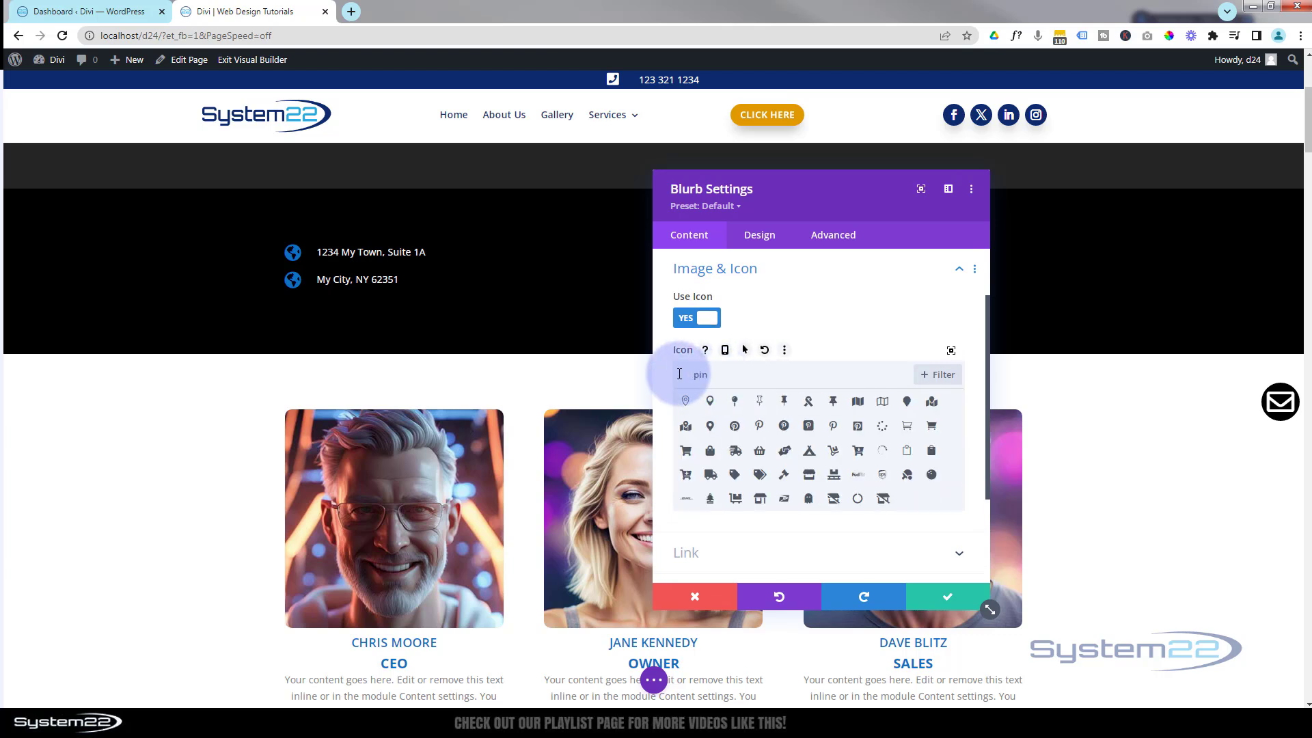
left_click(709, 403)
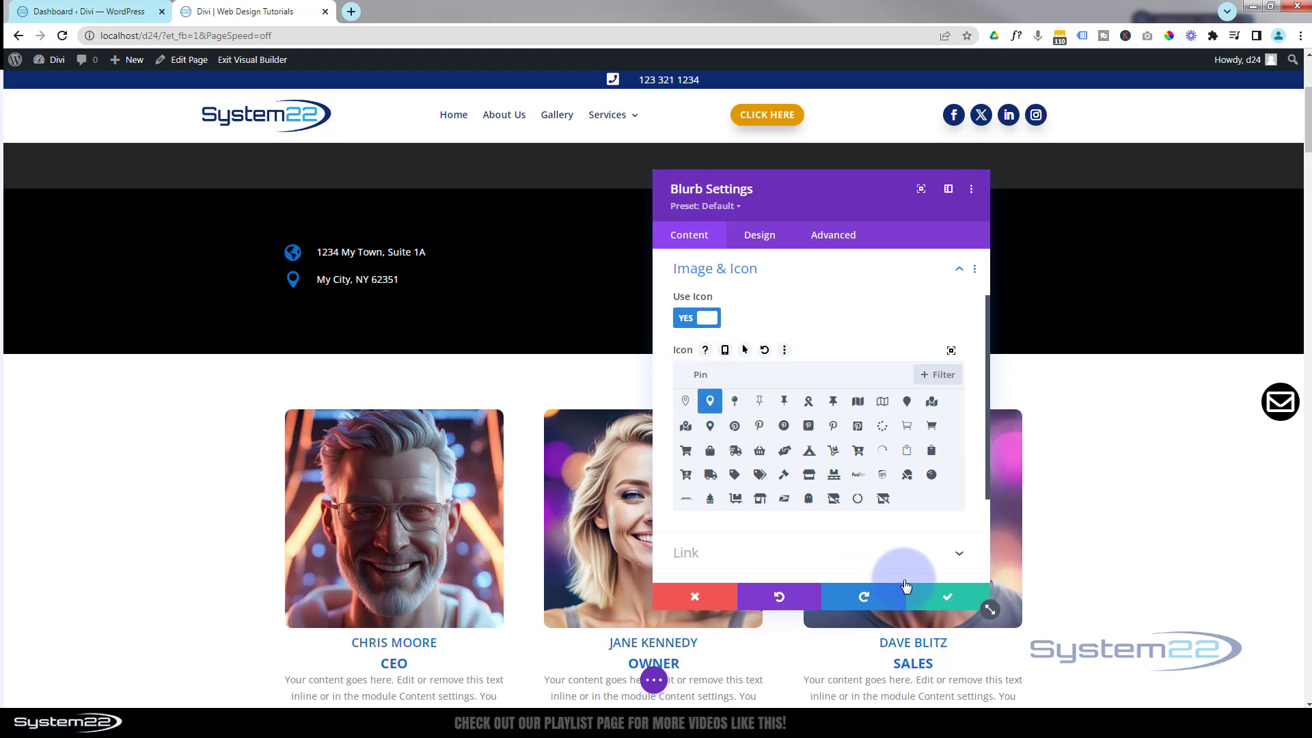
left_click(940, 600)
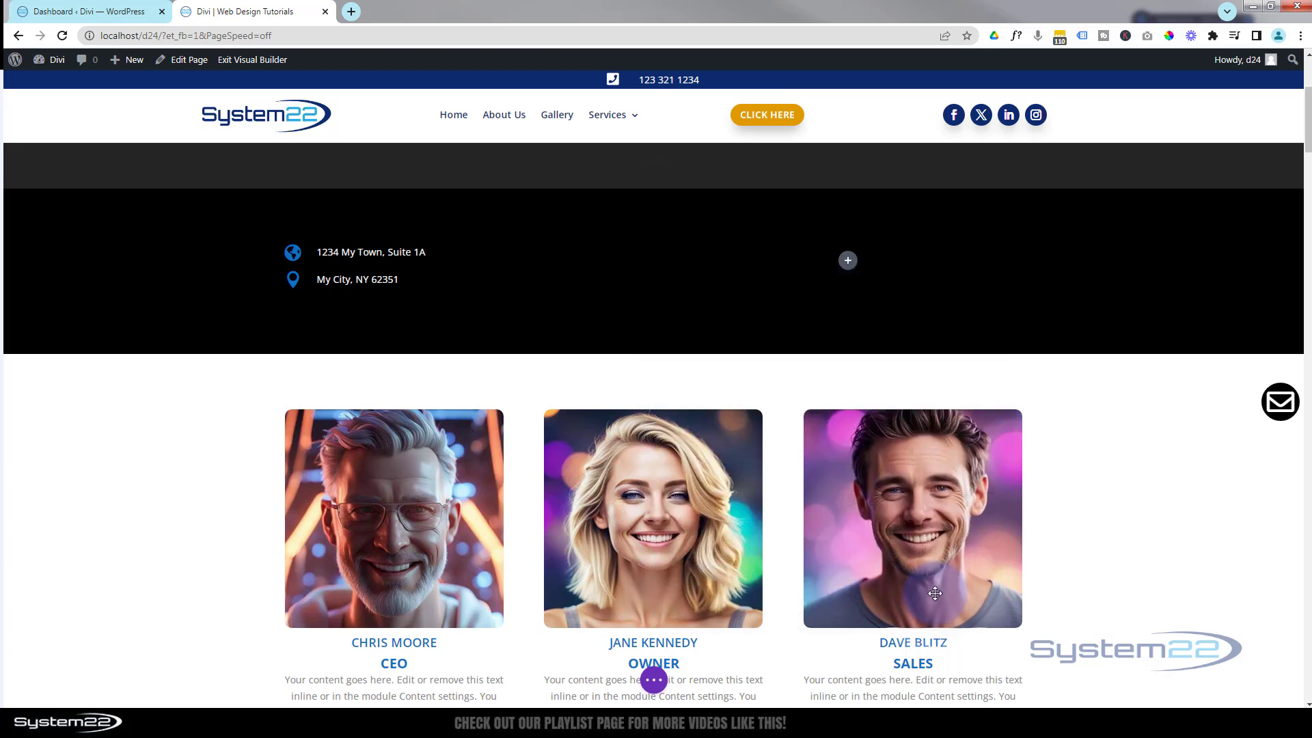
mouse_move(346, 279)
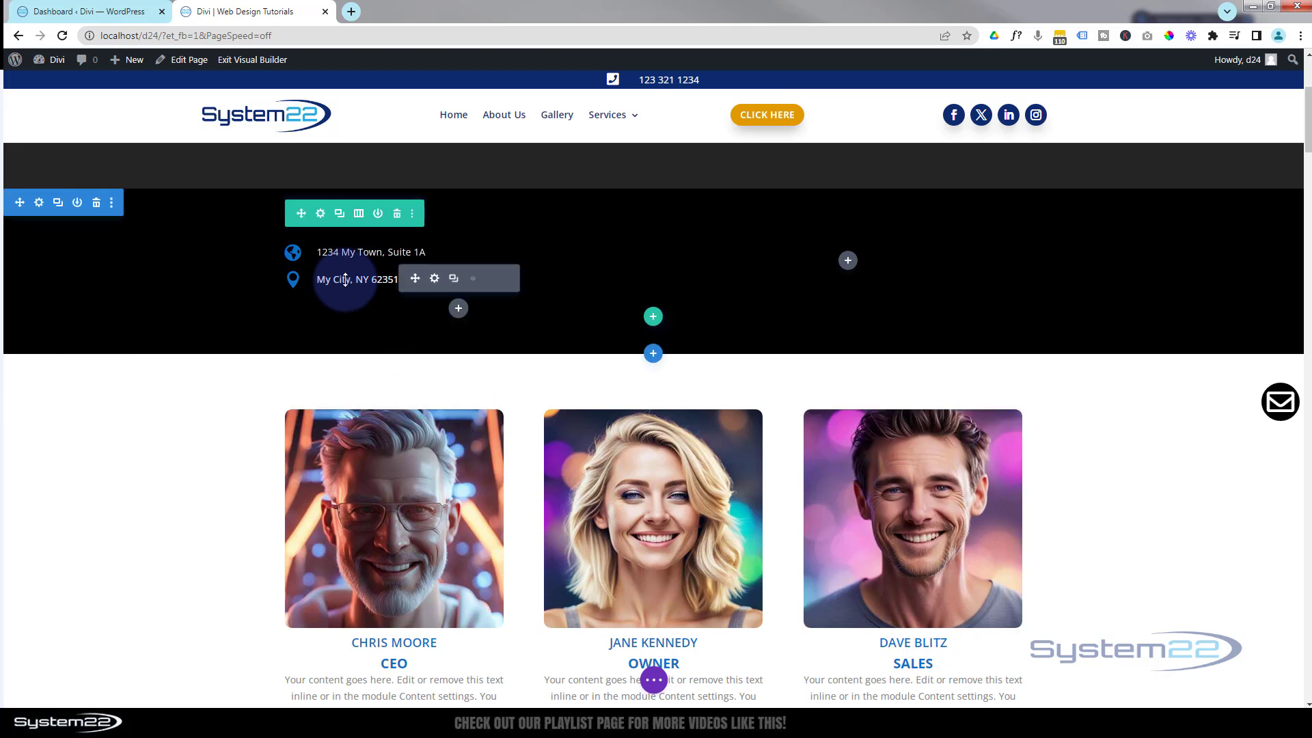
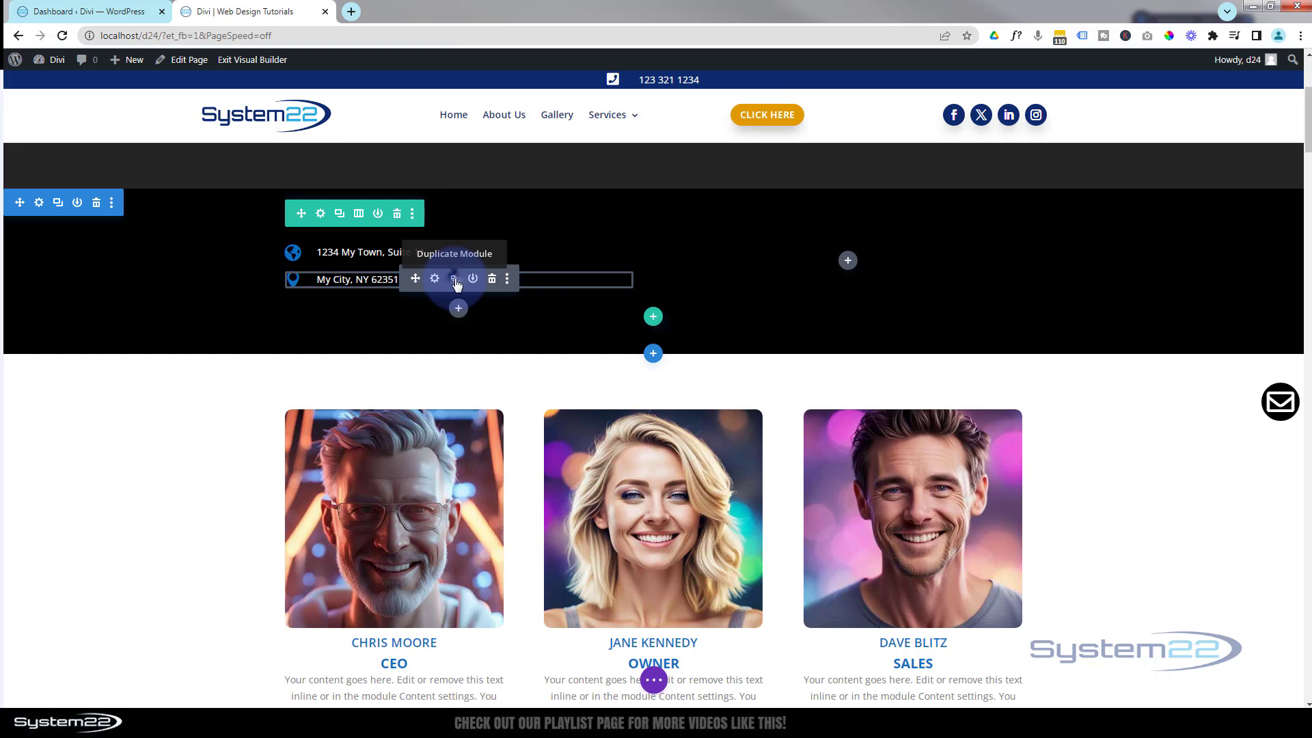
Step: Duplicate the city blurb and replace the copy's body text with the sample e-mail address
left_click(455, 280)
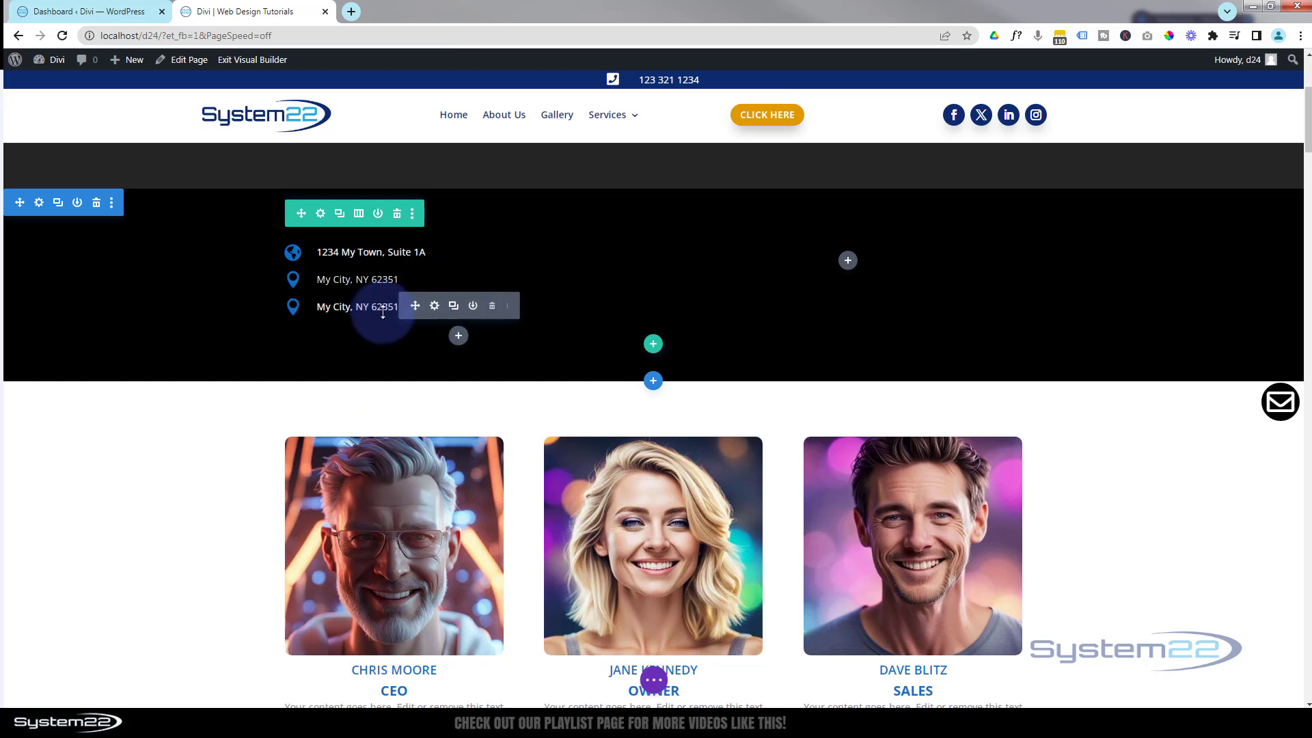
left_click(436, 306)
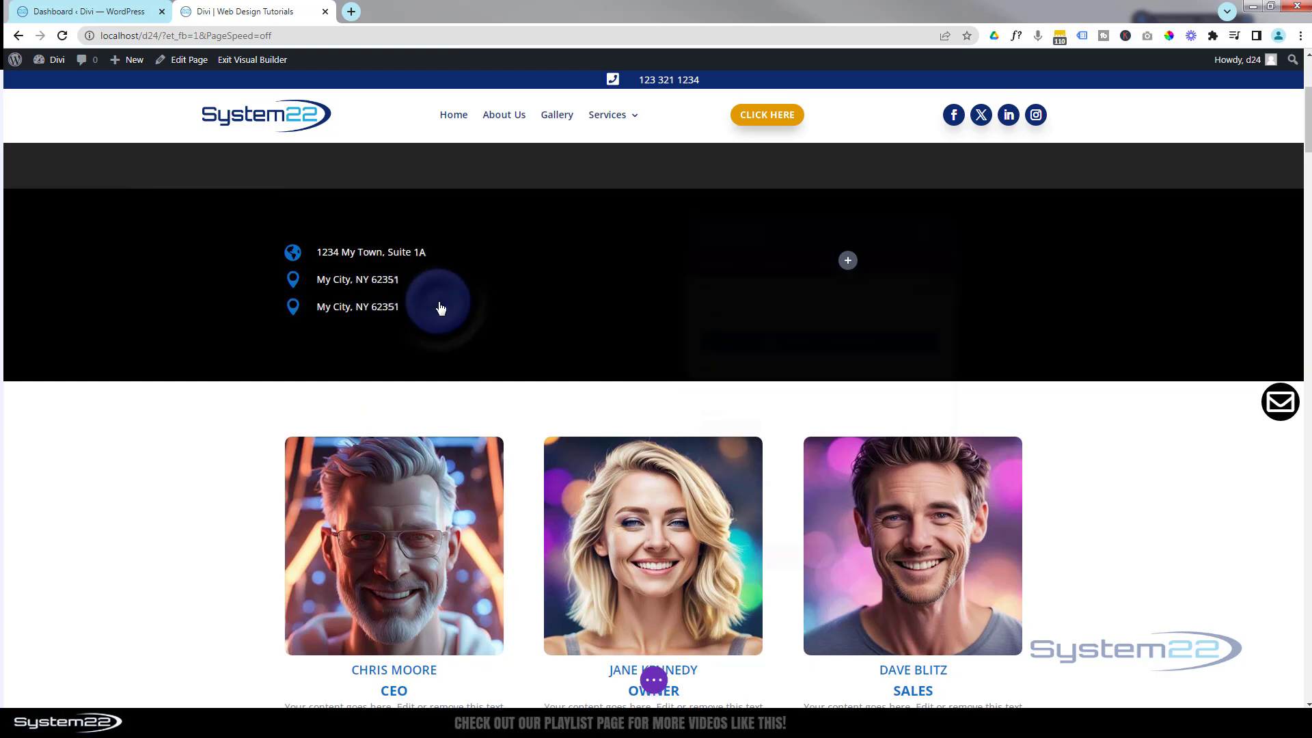
left_click_drag(772, 537, 659, 536)
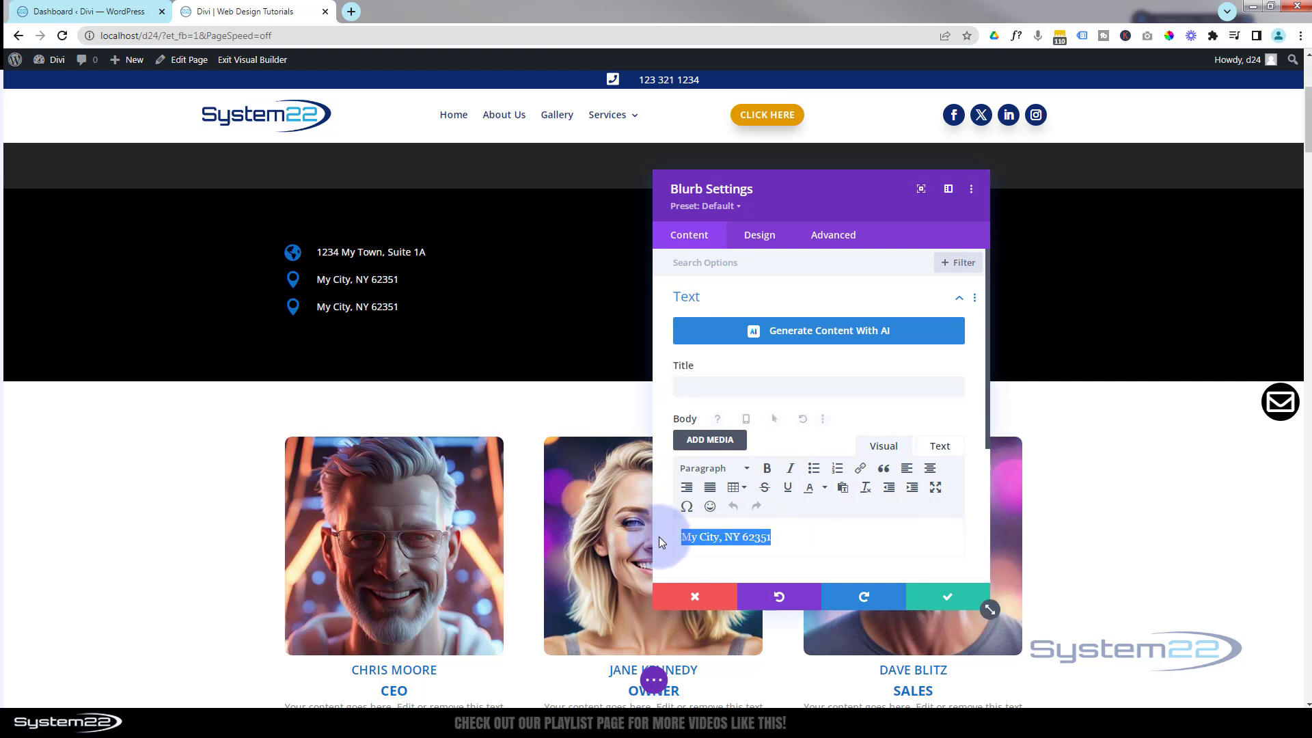
type("me@m")
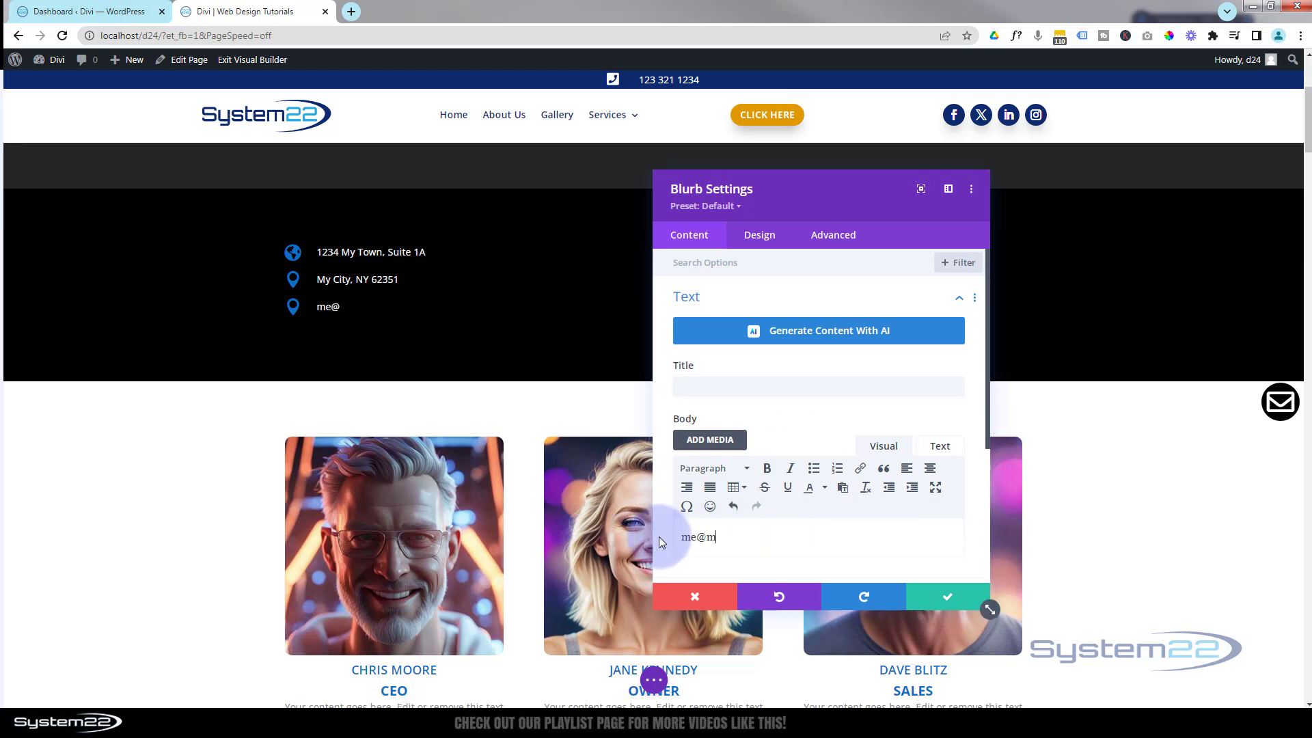
type("yemail.com")
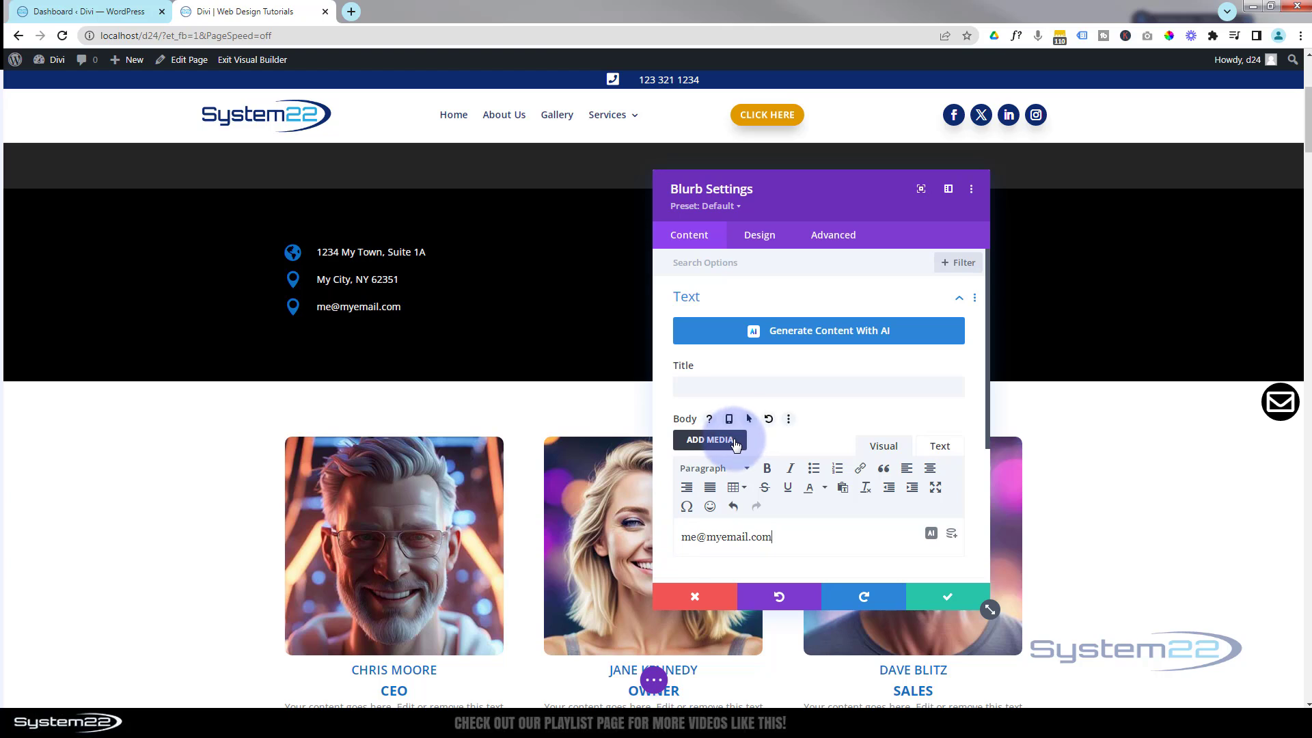
left_click(743, 299)
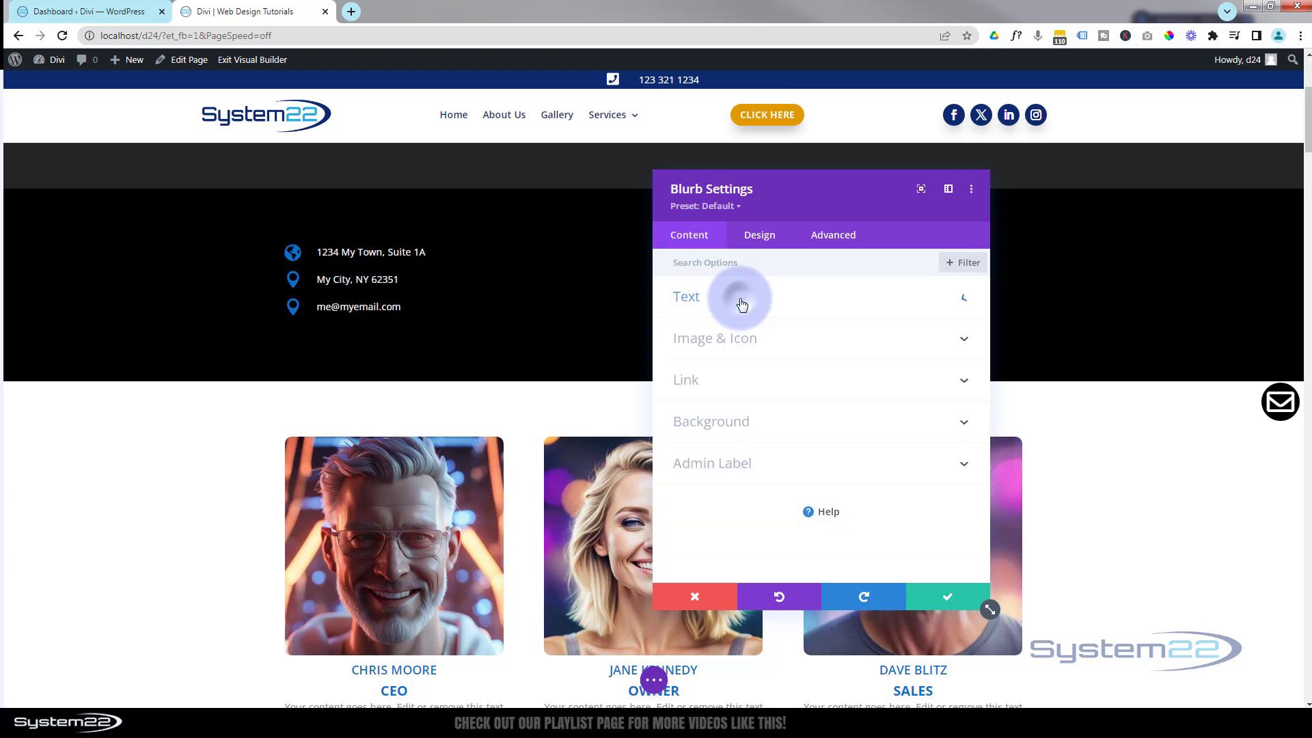
left_click(799, 342)
Step: Replace the e-mail blurb's map-pin icon with the @ icon found by searching 'email'
left_click(758, 373)
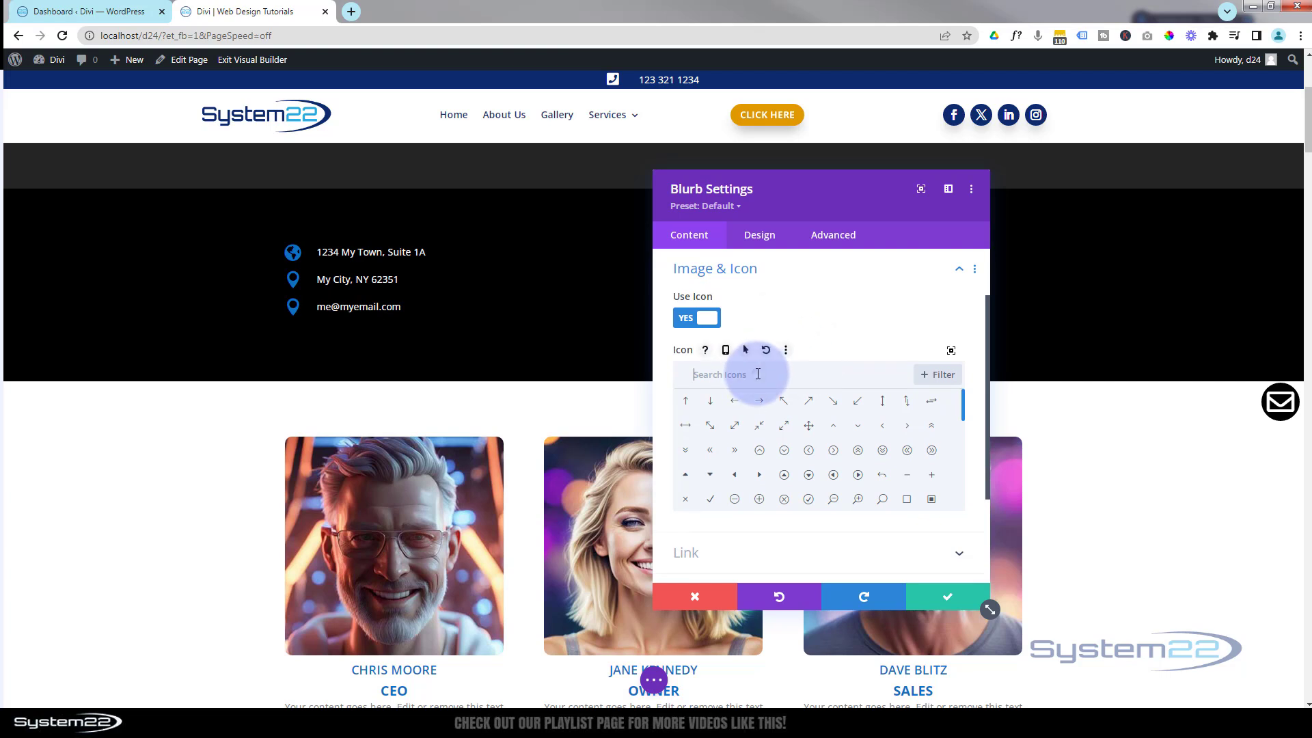
type("email")
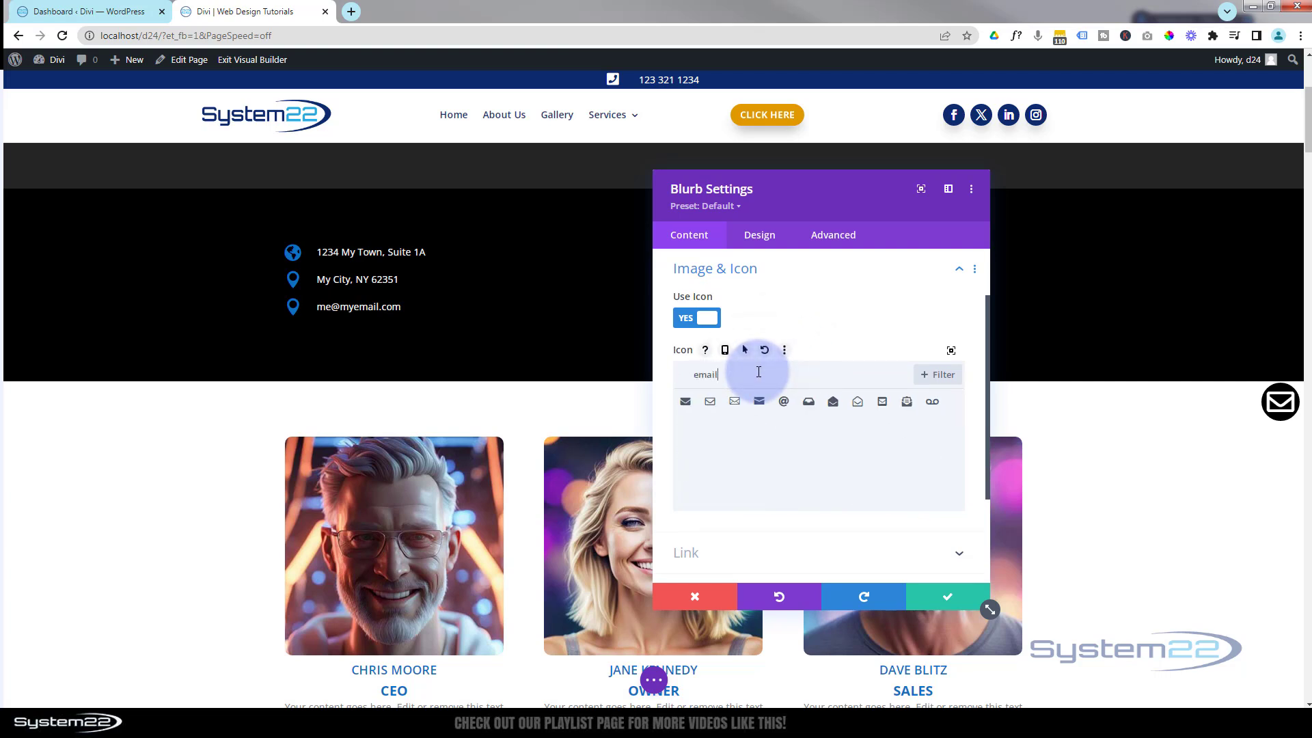
left_click(784, 403)
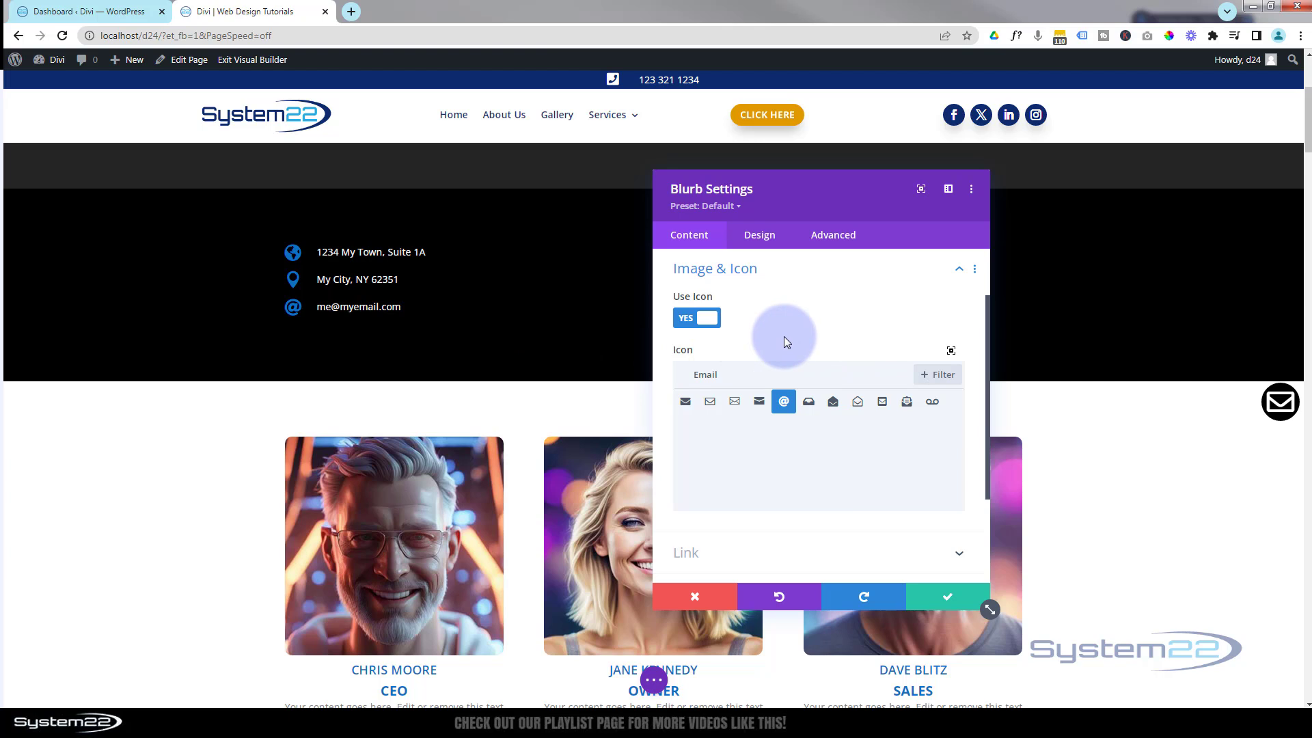
scroll(768, 329, "up", 2)
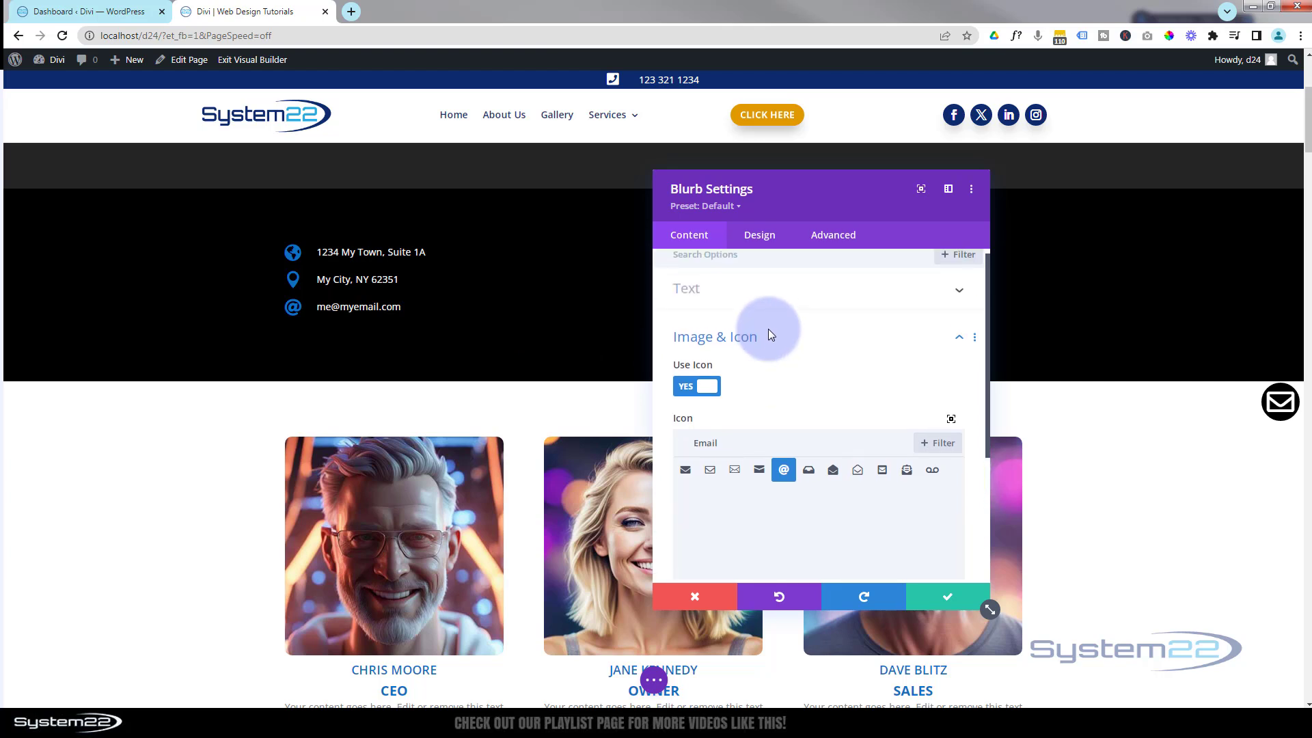
left_click(755, 303)
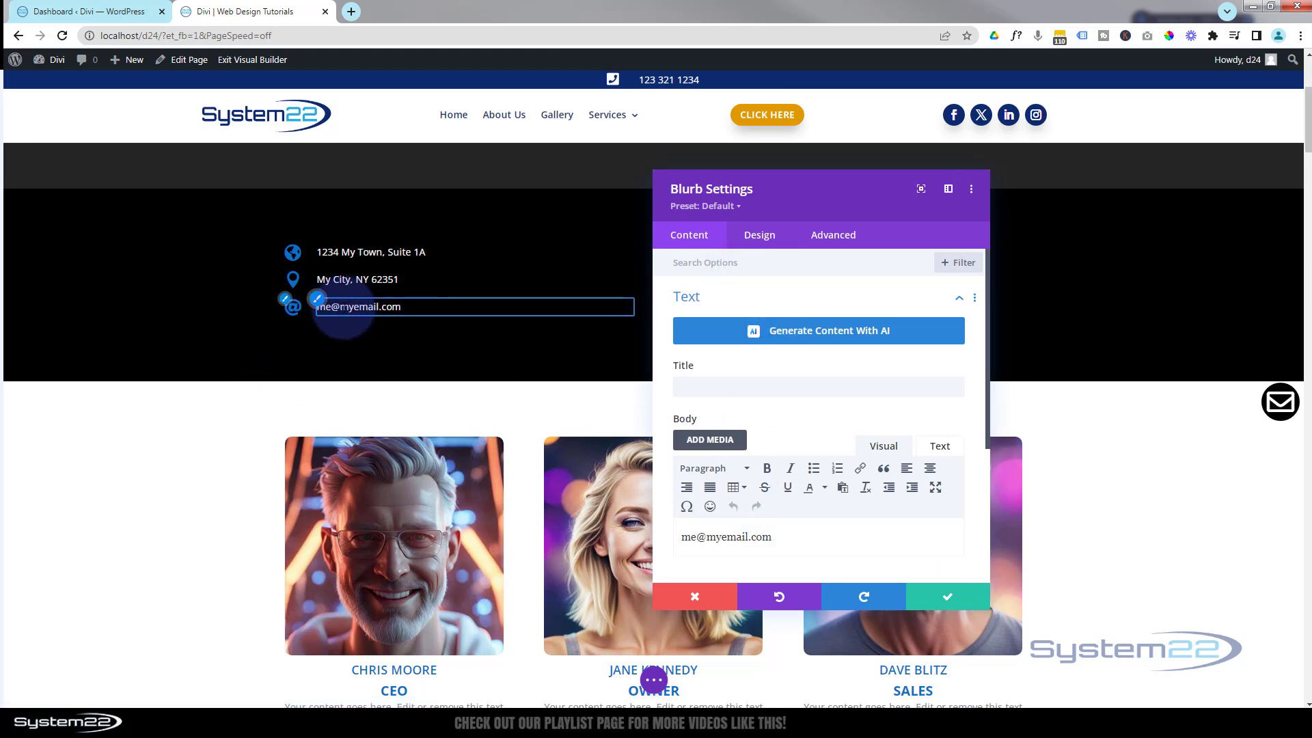
Step: Start the e-mail blurb's Module Link URL with 'mailto'
left_click(350, 308)
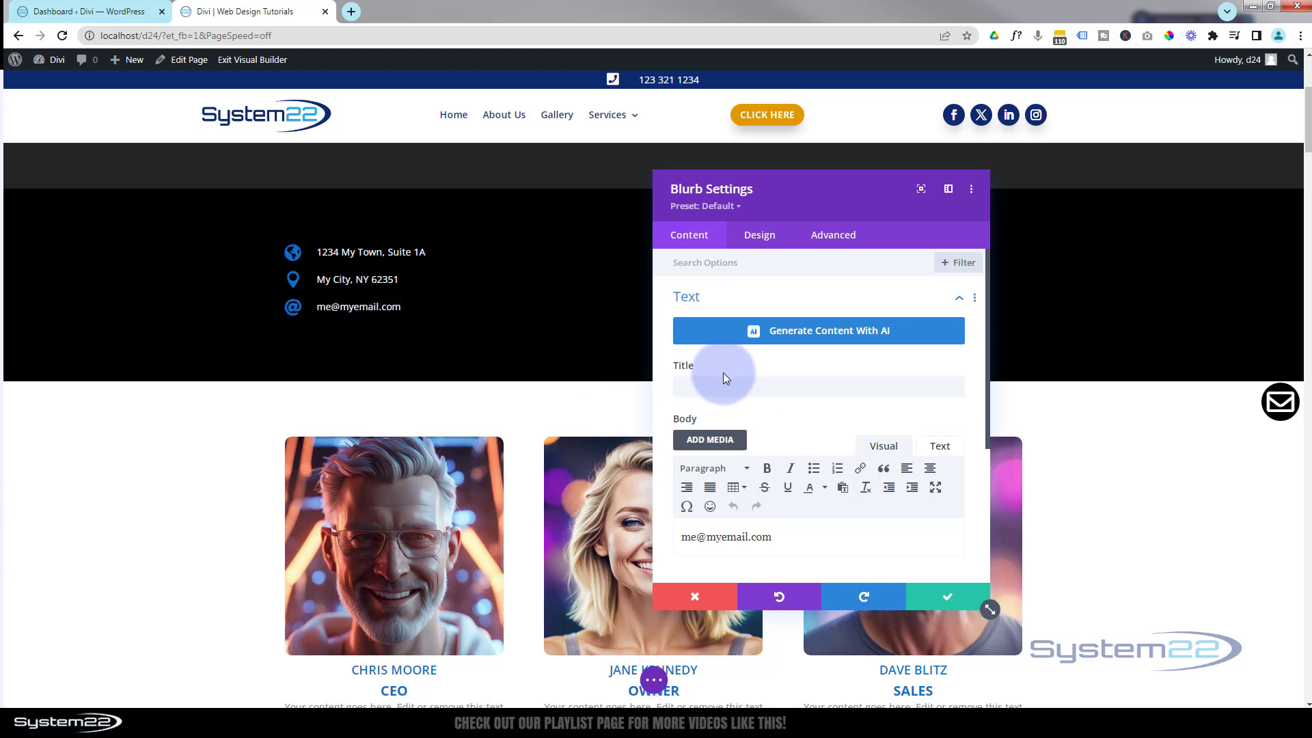
scroll(716, 375, "down", 2)
scroll(716, 375, "down", 1)
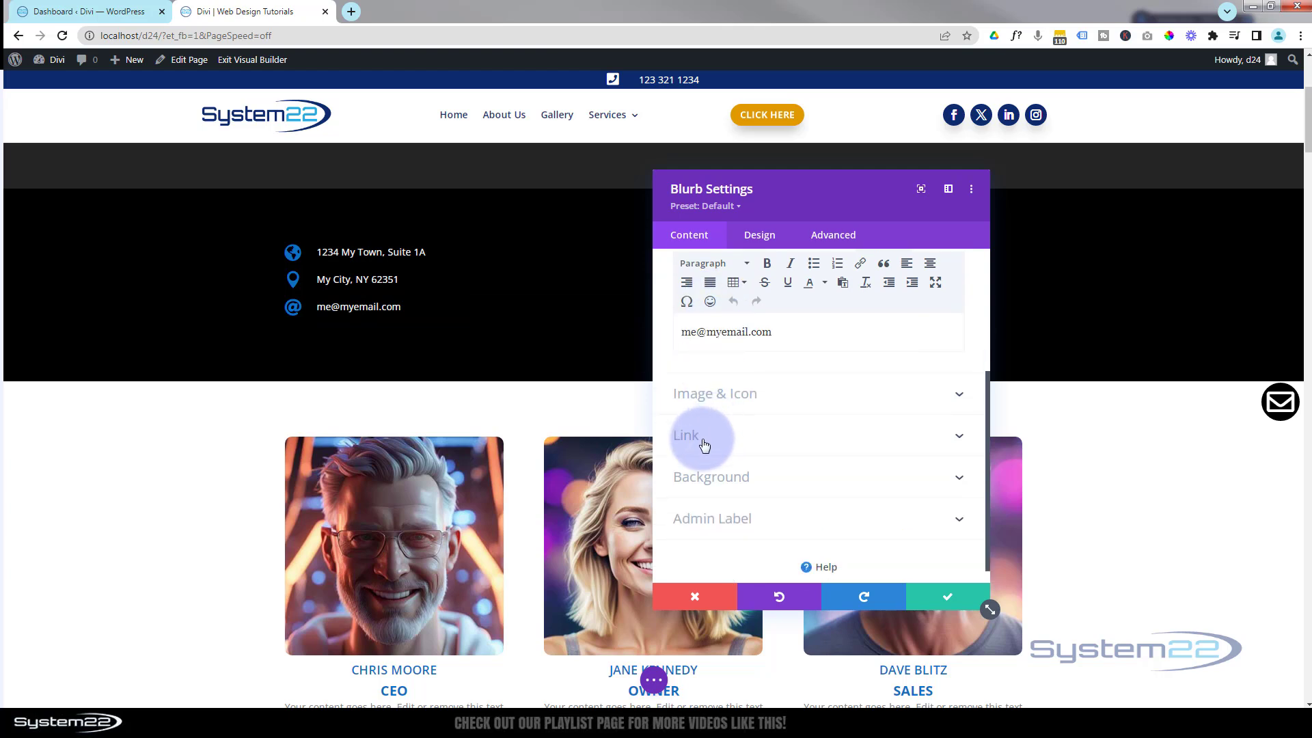
left_click(731, 436)
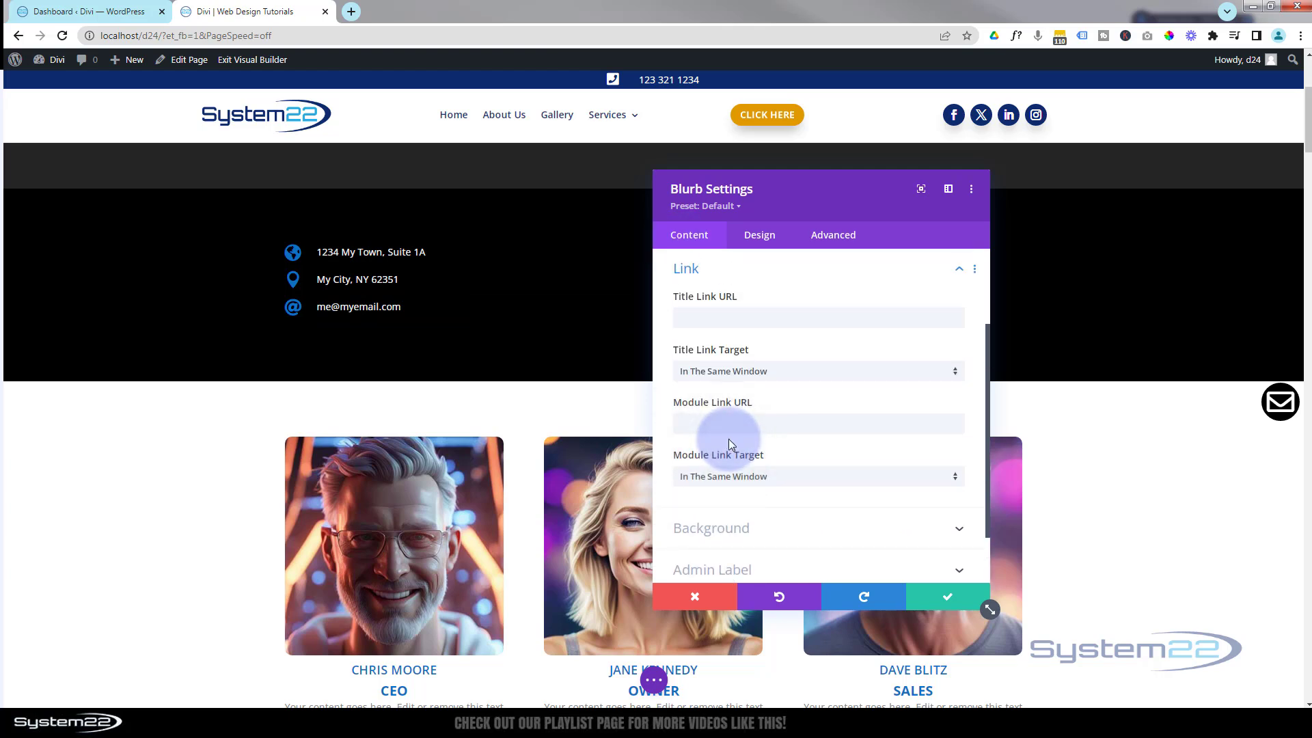
left_click(680, 421)
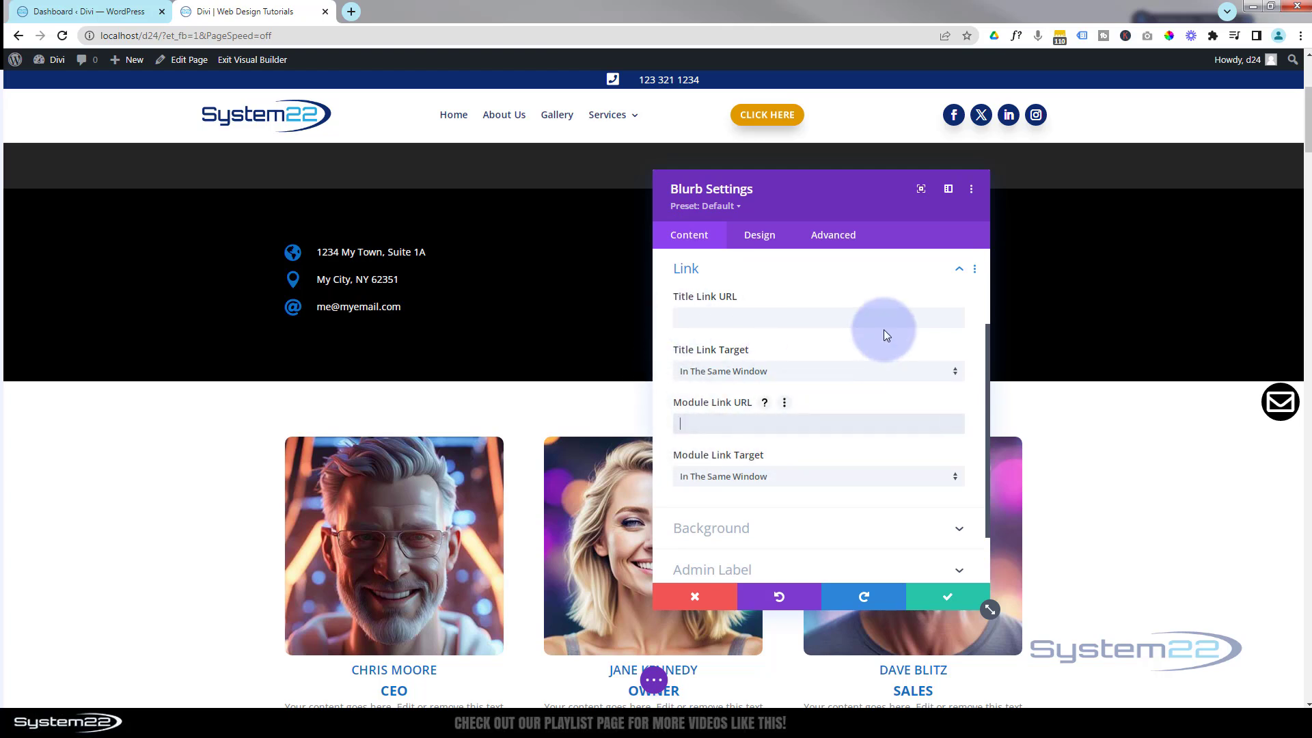
left_click(884, 330)
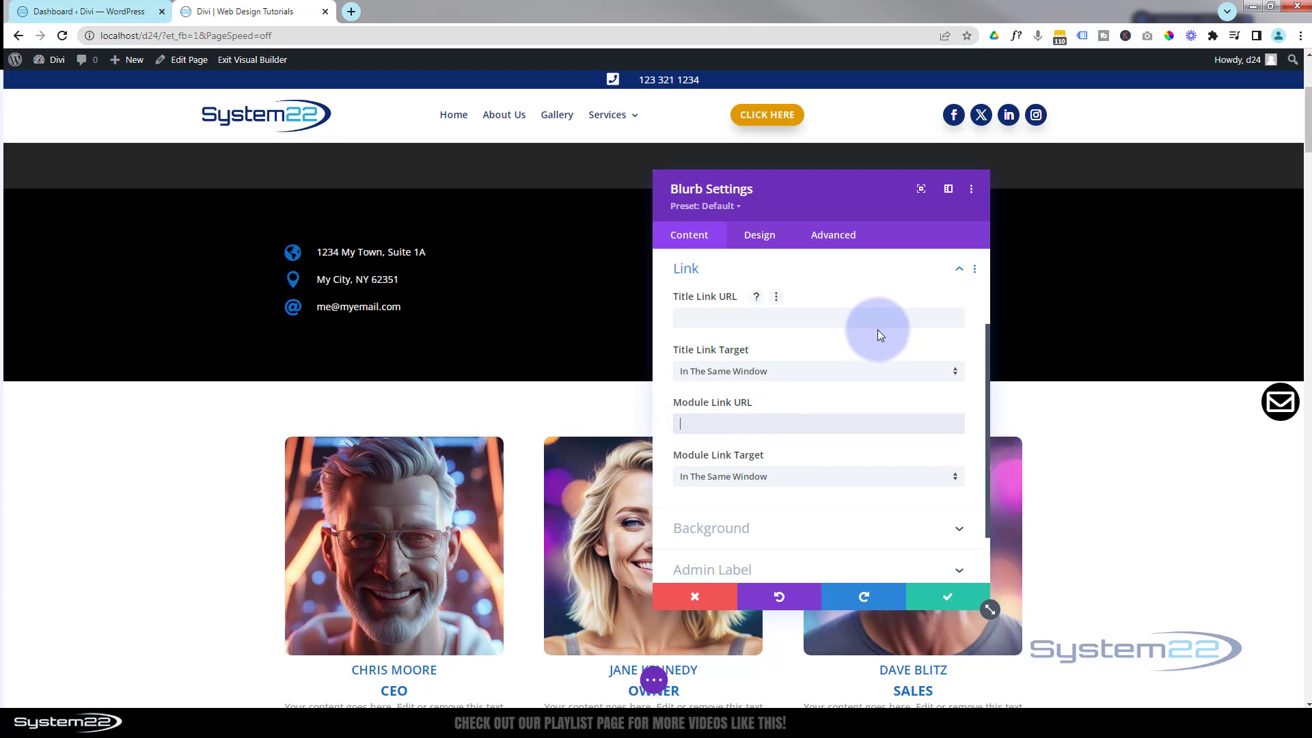
type("mailto:")
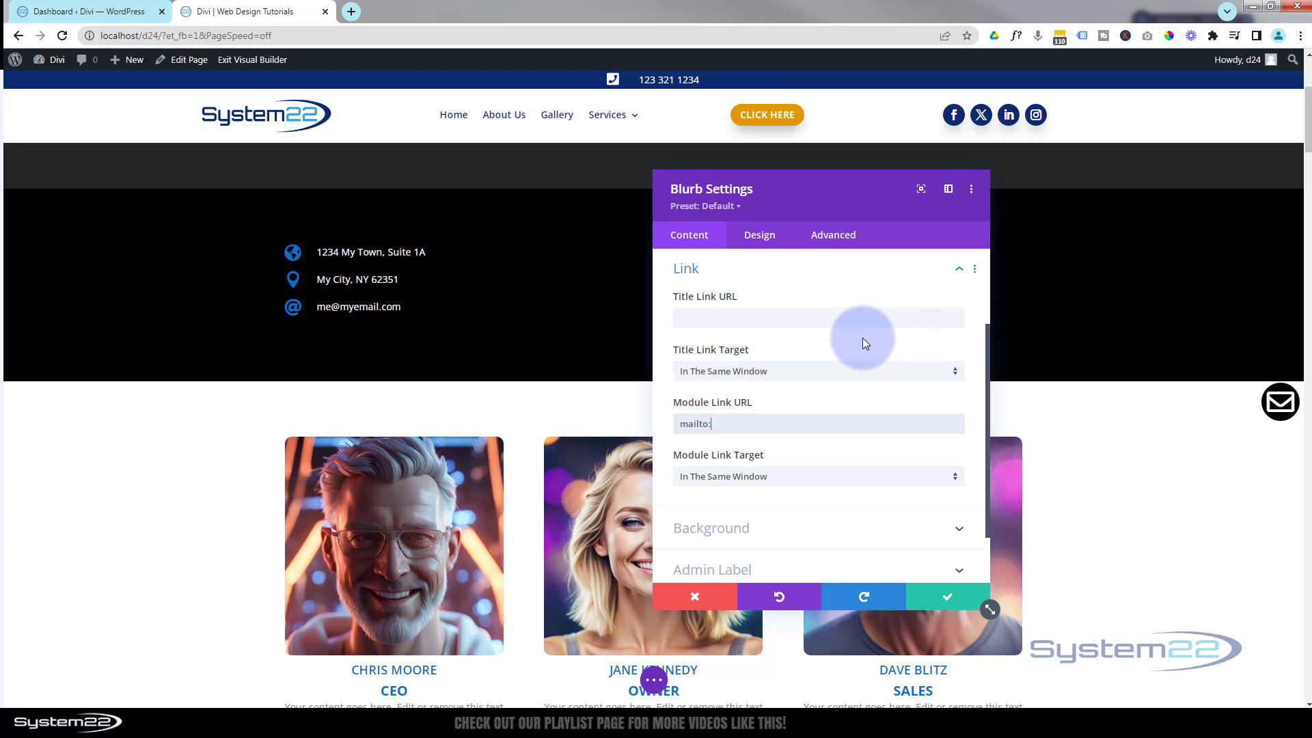
Step: Complete the link as mailto: plus the copied e-mail address and save the blurb
left_click(335, 309)
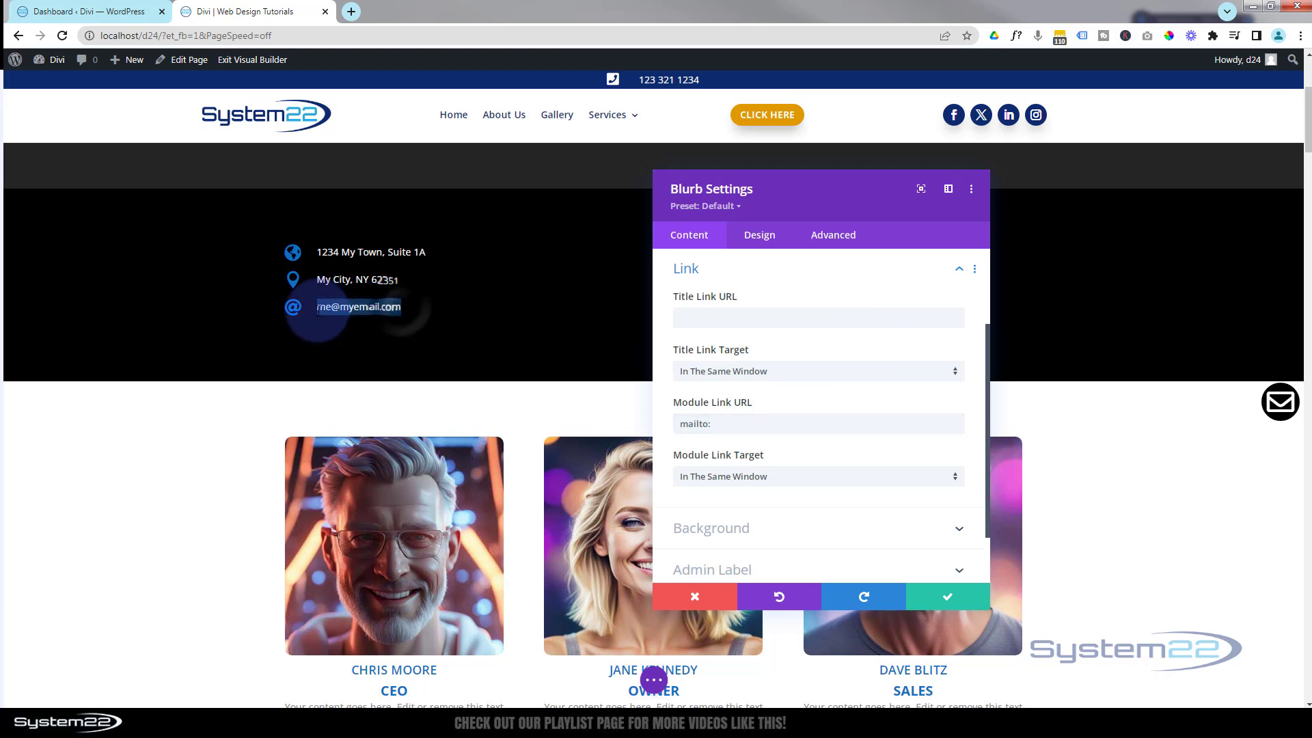
triple_click(398, 308)
key("ctrl+c")
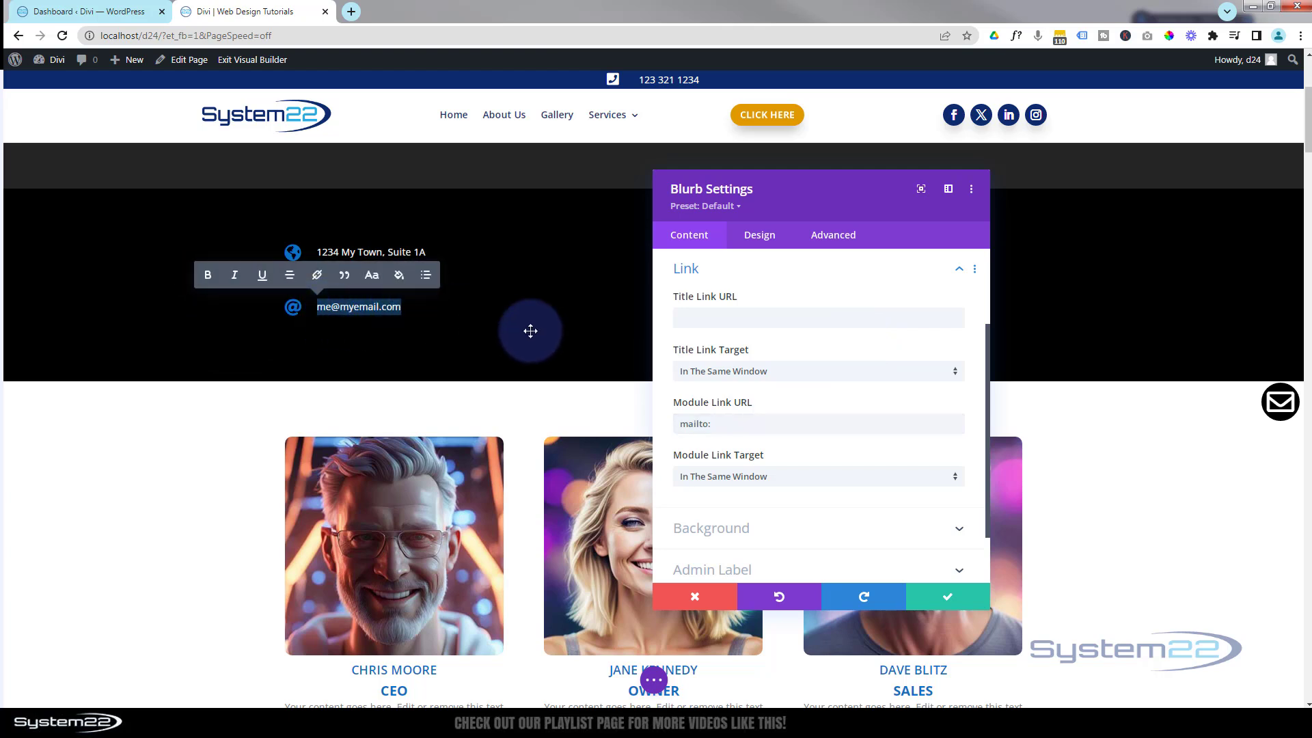
left_click(721, 425)
type("mailto:")
key("ctrl+v")
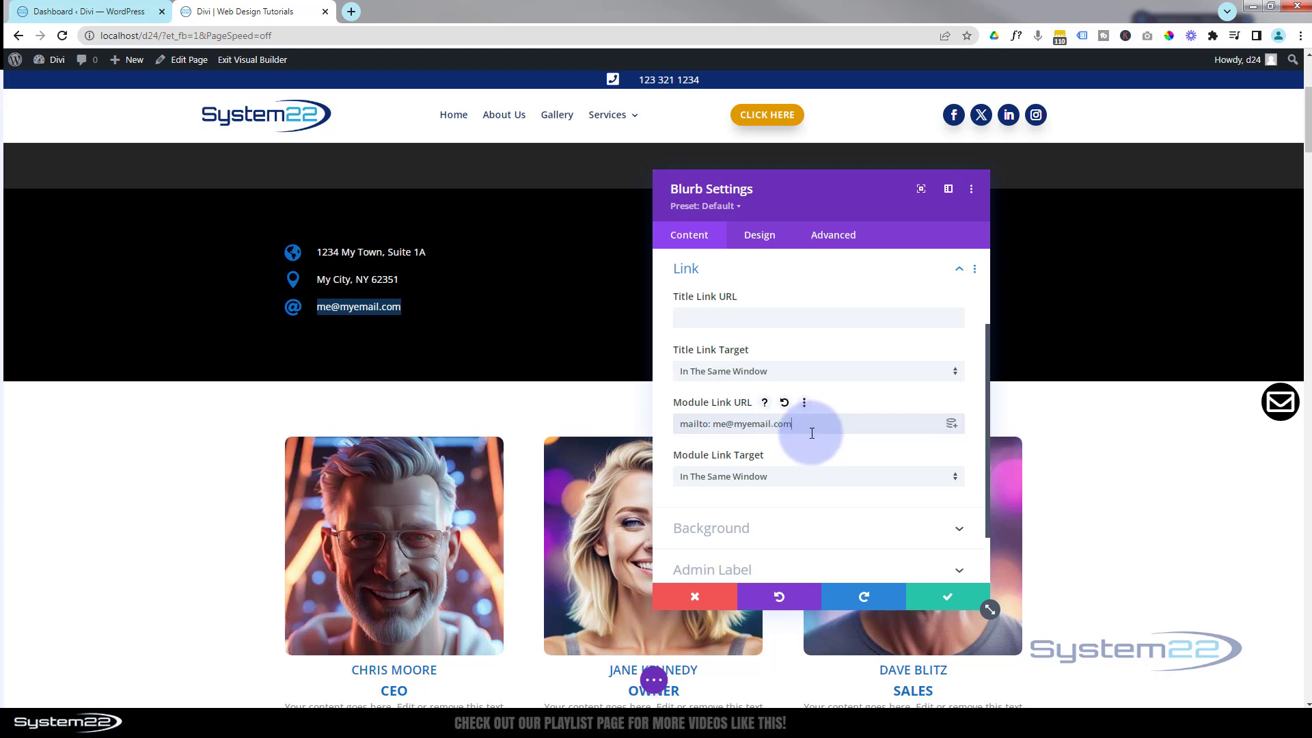
left_click(944, 601)
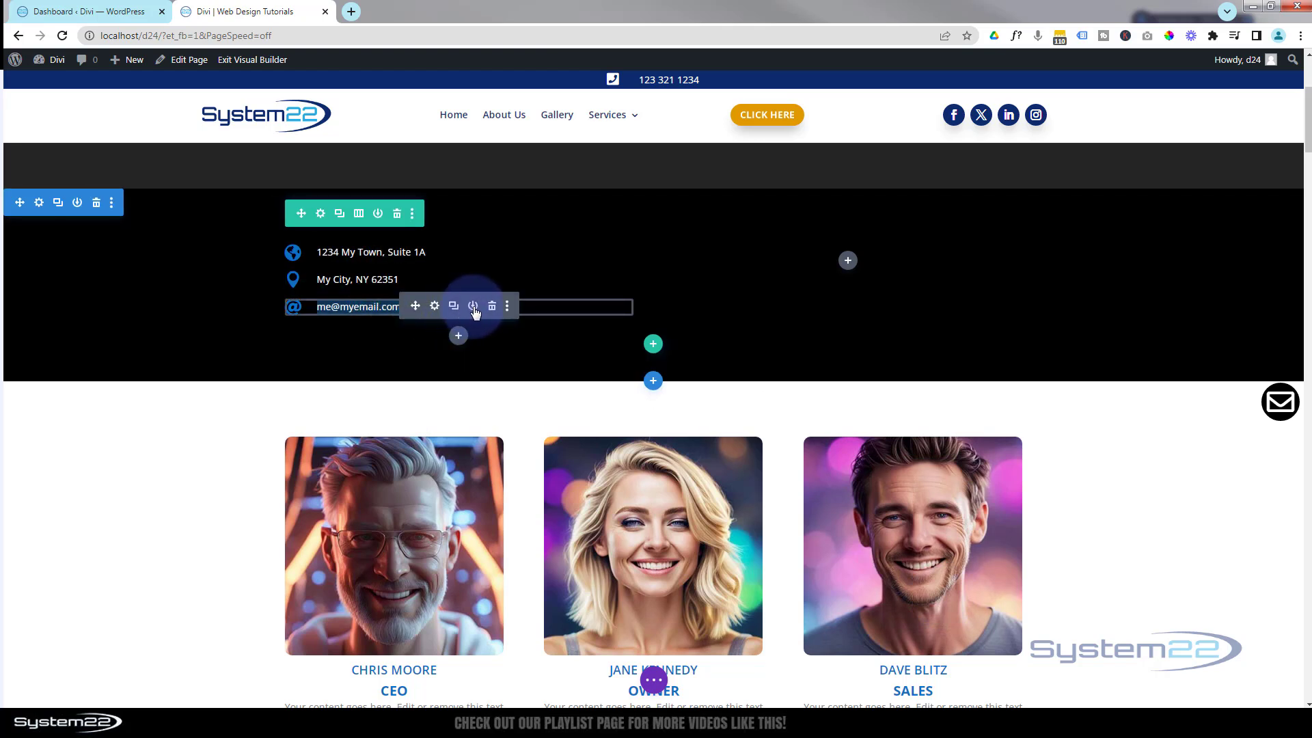
Step: Duplicate the e-mail blurb and replace the copy's body text with the phone number
left_click(455, 307)
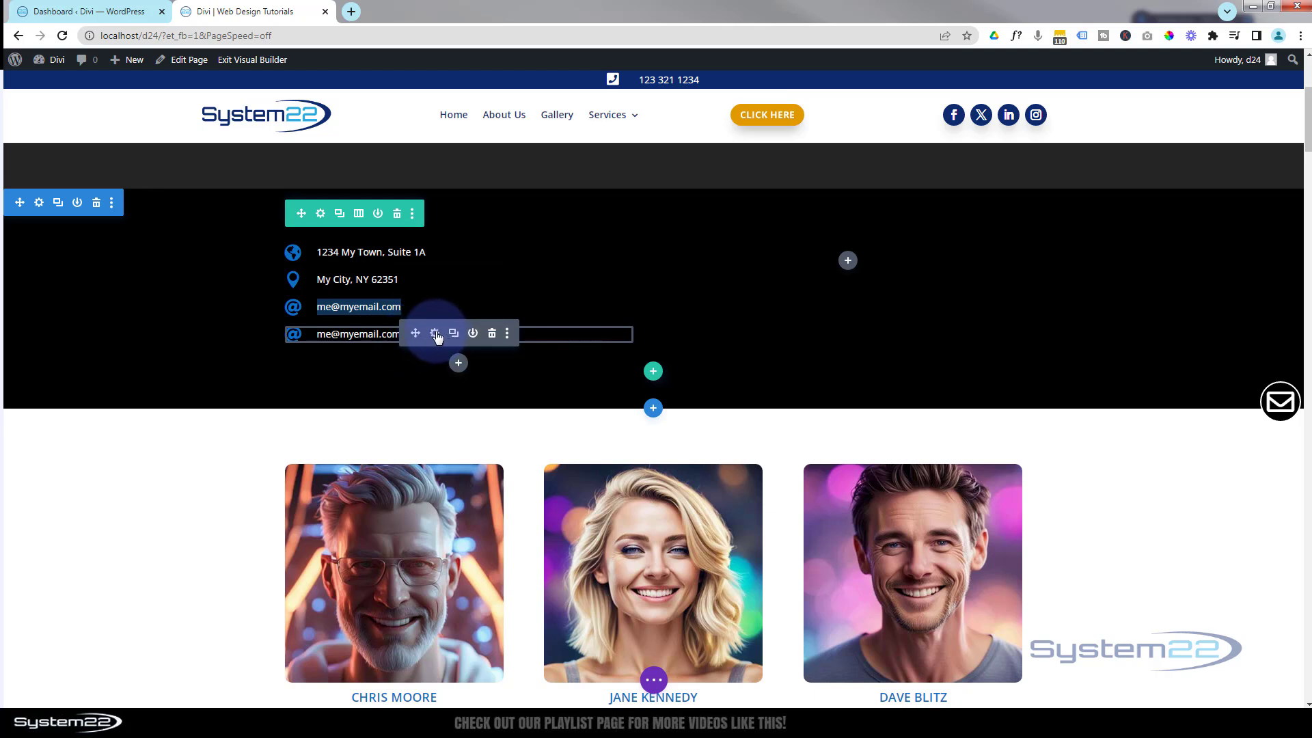
left_click(435, 333)
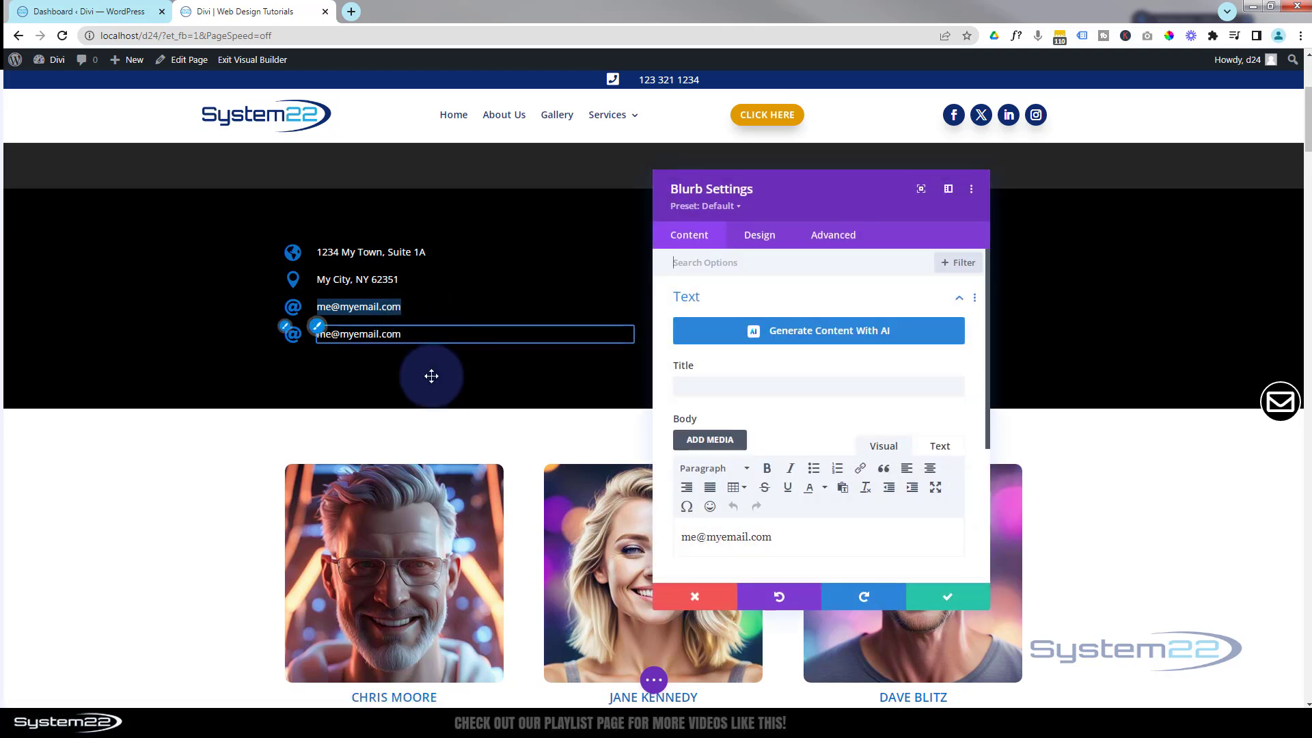
left_click_drag(776, 536, 646, 534)
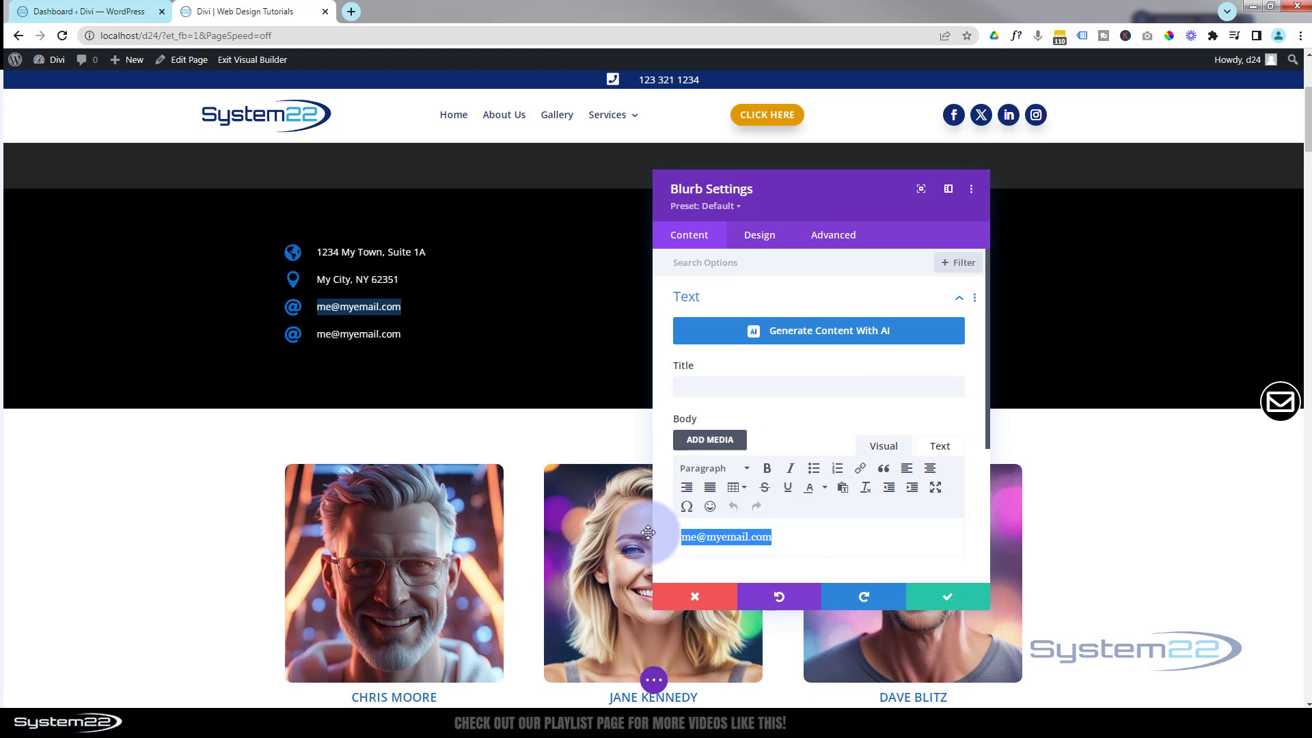
type("001 321 123 3214")
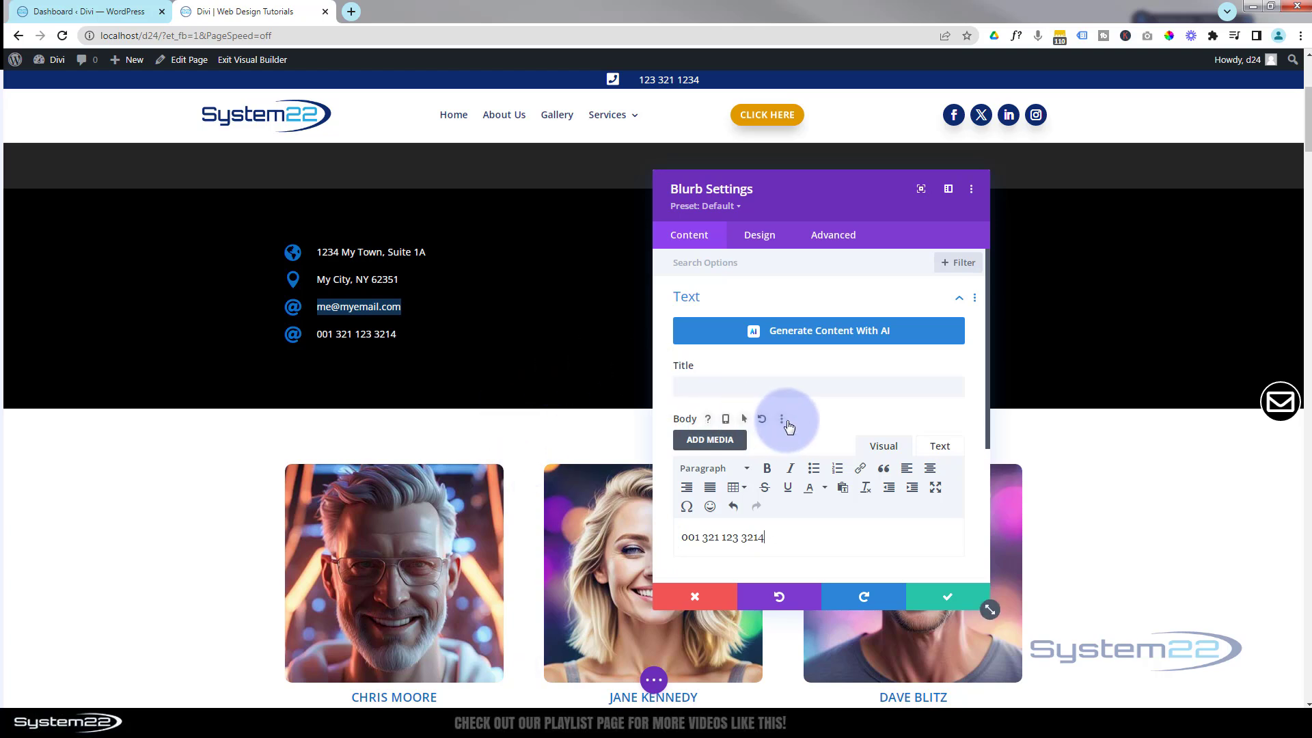
scroll(786, 424, "down", 2)
scroll(789, 423, "down", 3)
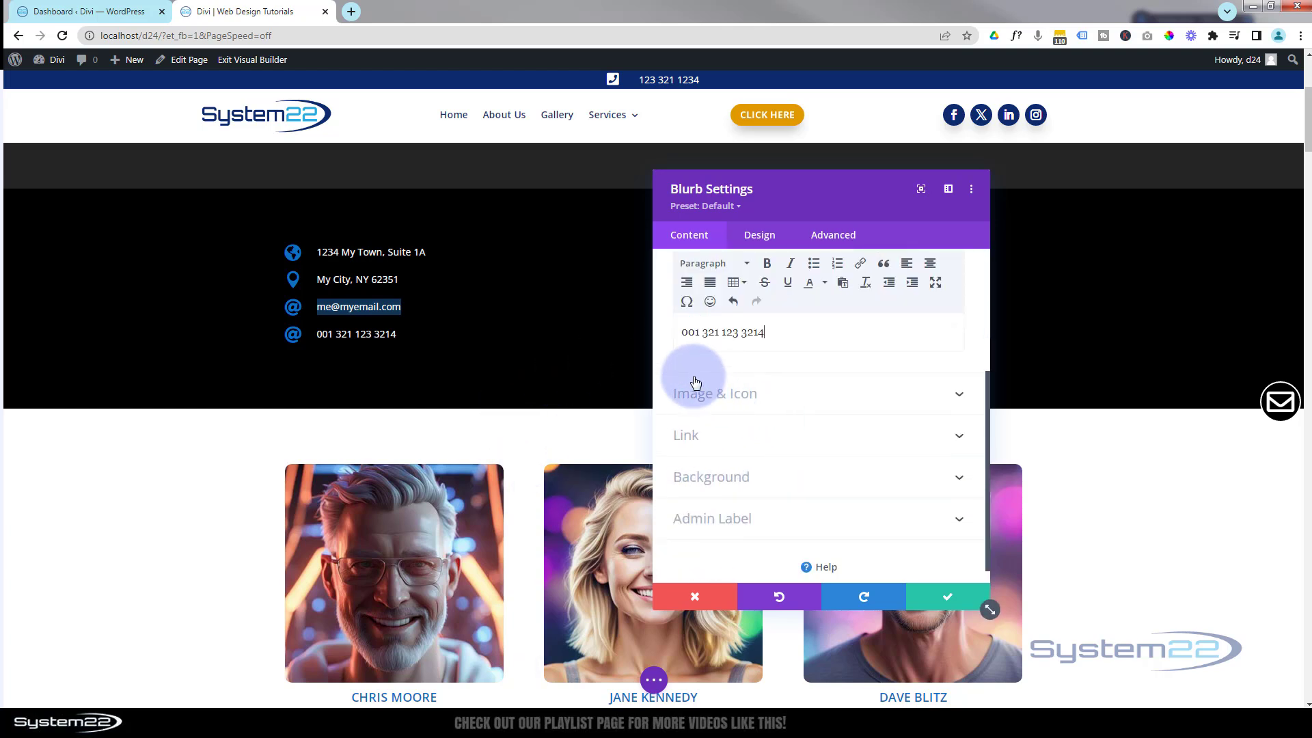
left_click(786, 395)
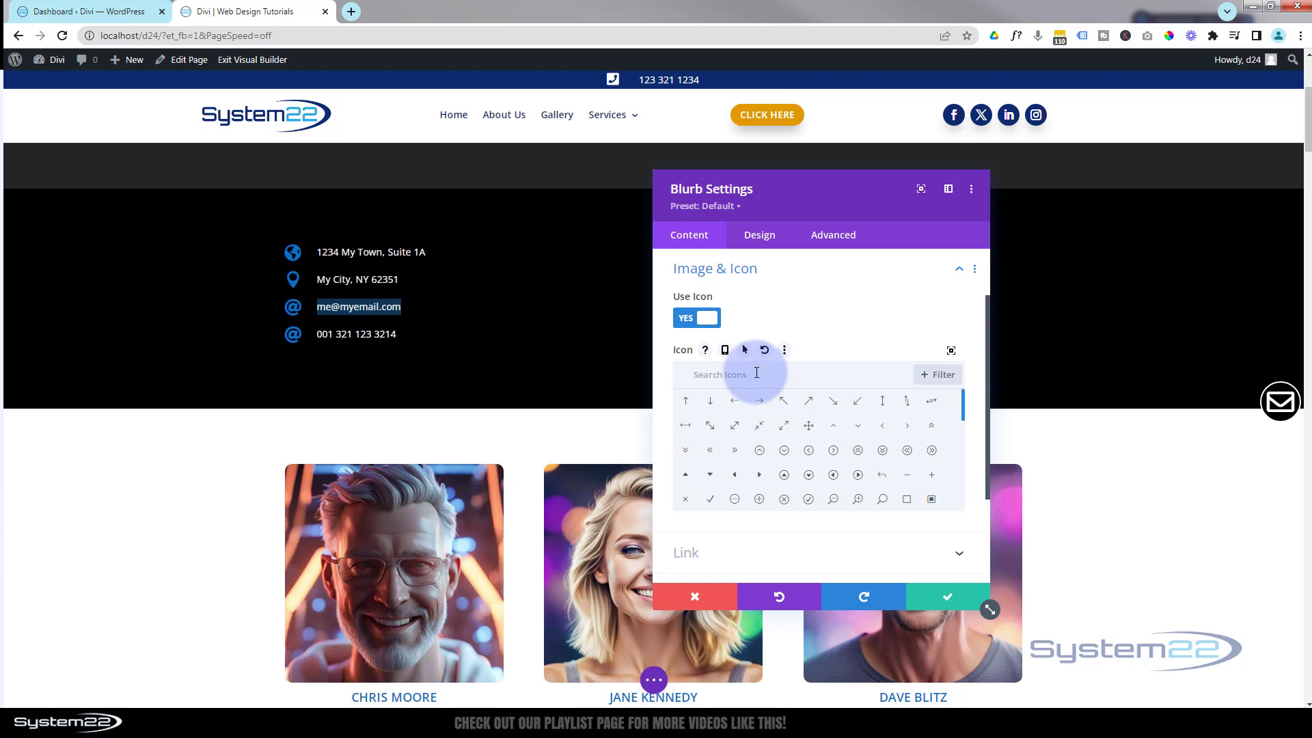
Step: Give the phone blurb a phone icon found by searching 'phone'
left_click(757, 372)
type("phone")
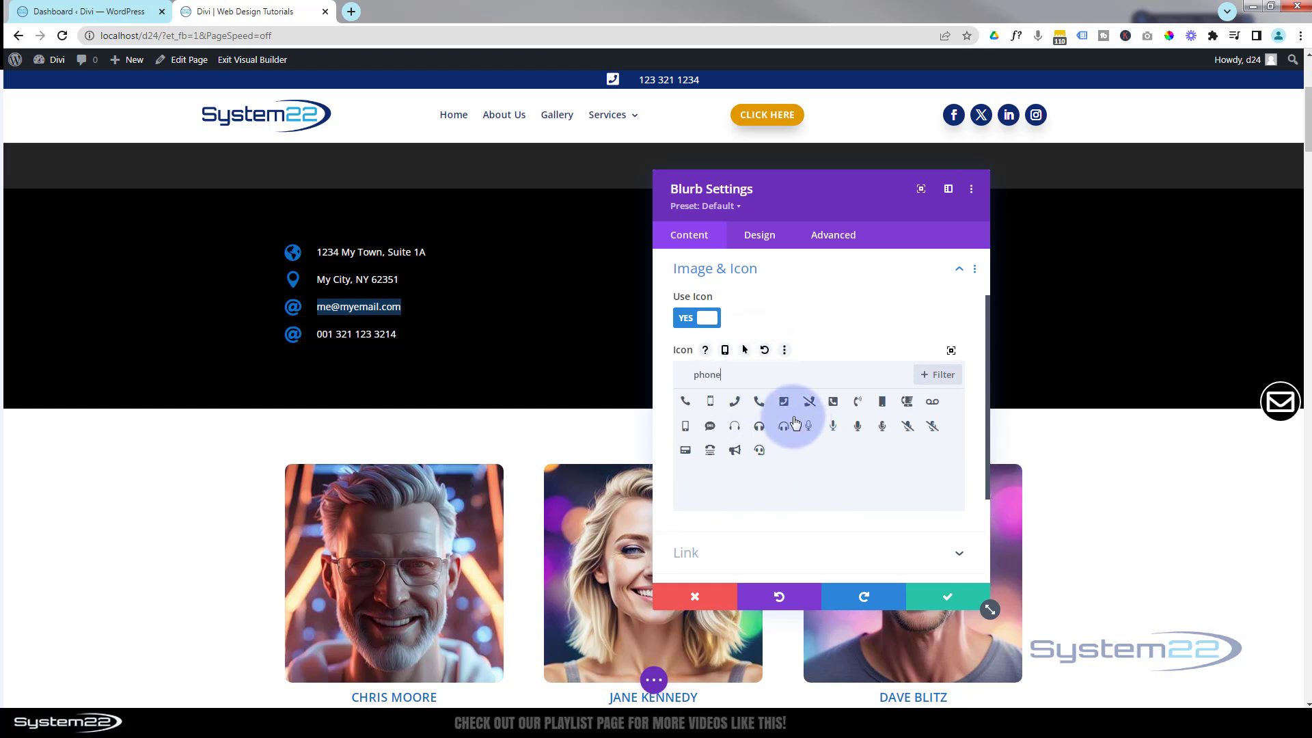
left_click(833, 402)
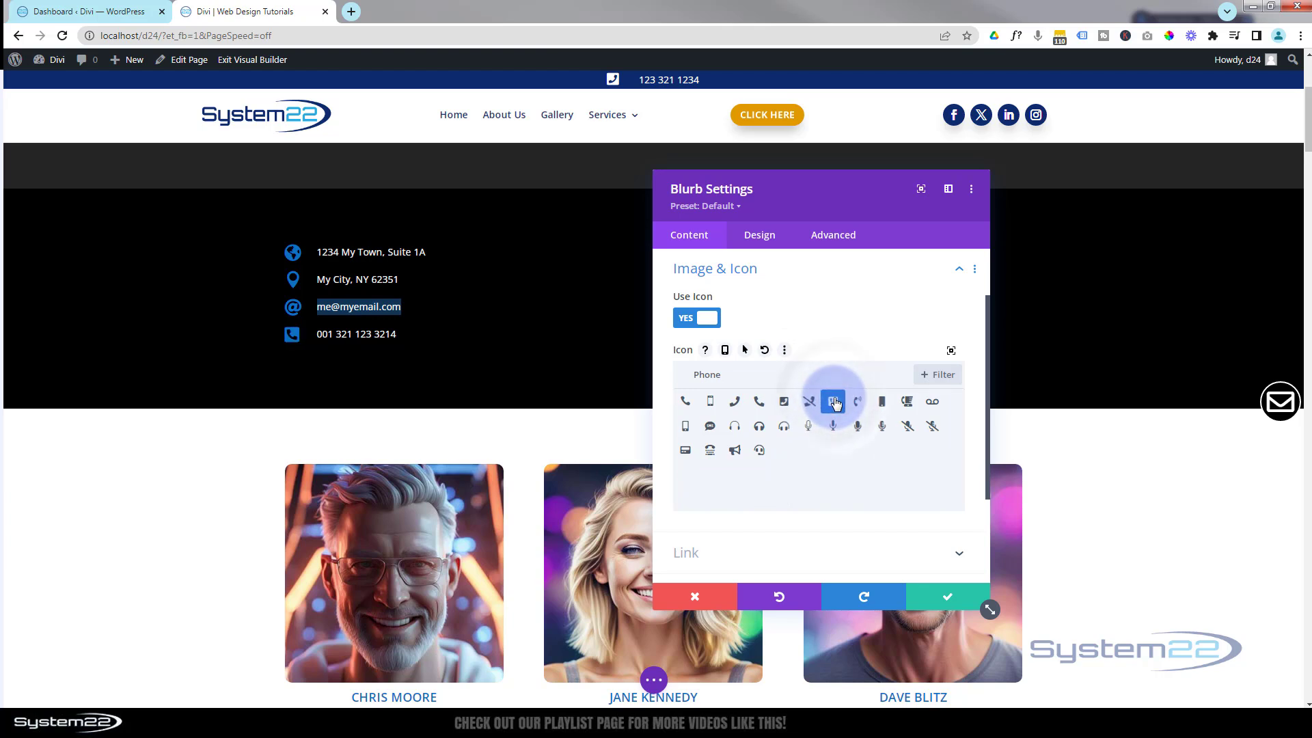
Step: Replace the inherited mailto link with a tel: link to the phone number and save
scroll(791, 419, "down", 2)
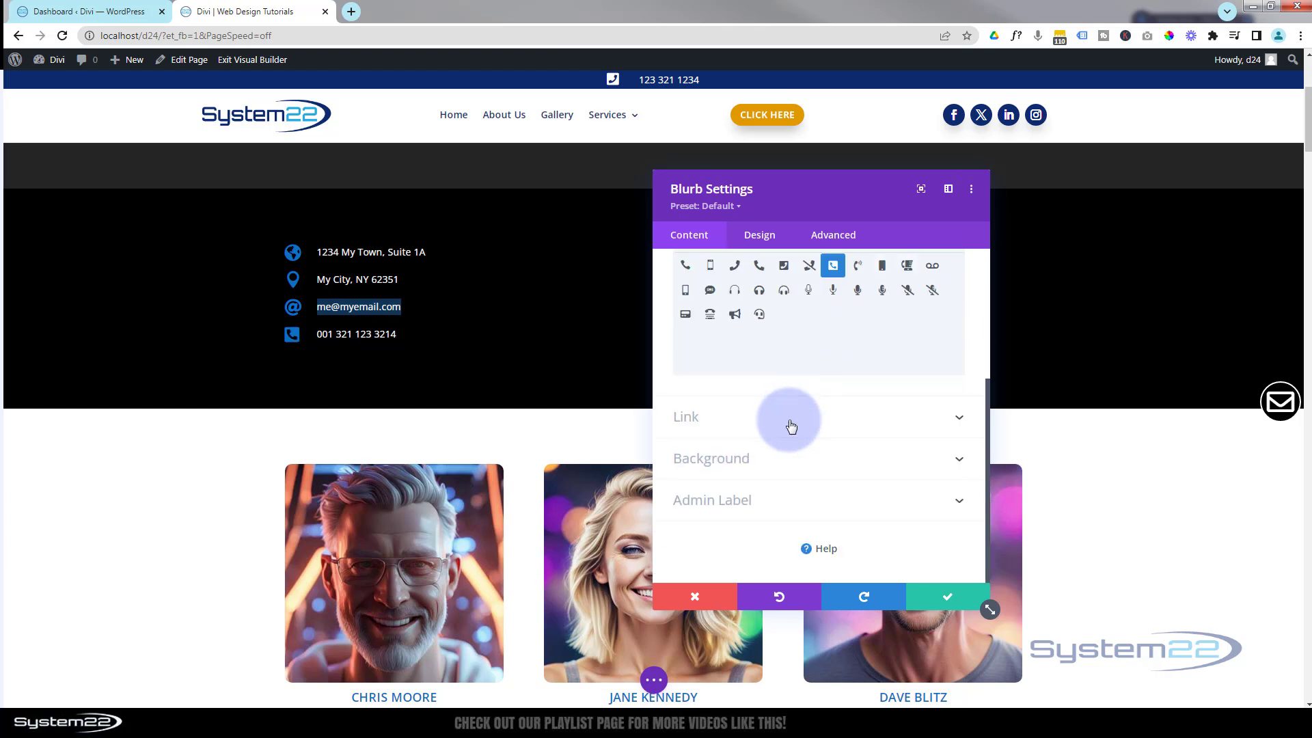
left_click(791, 419)
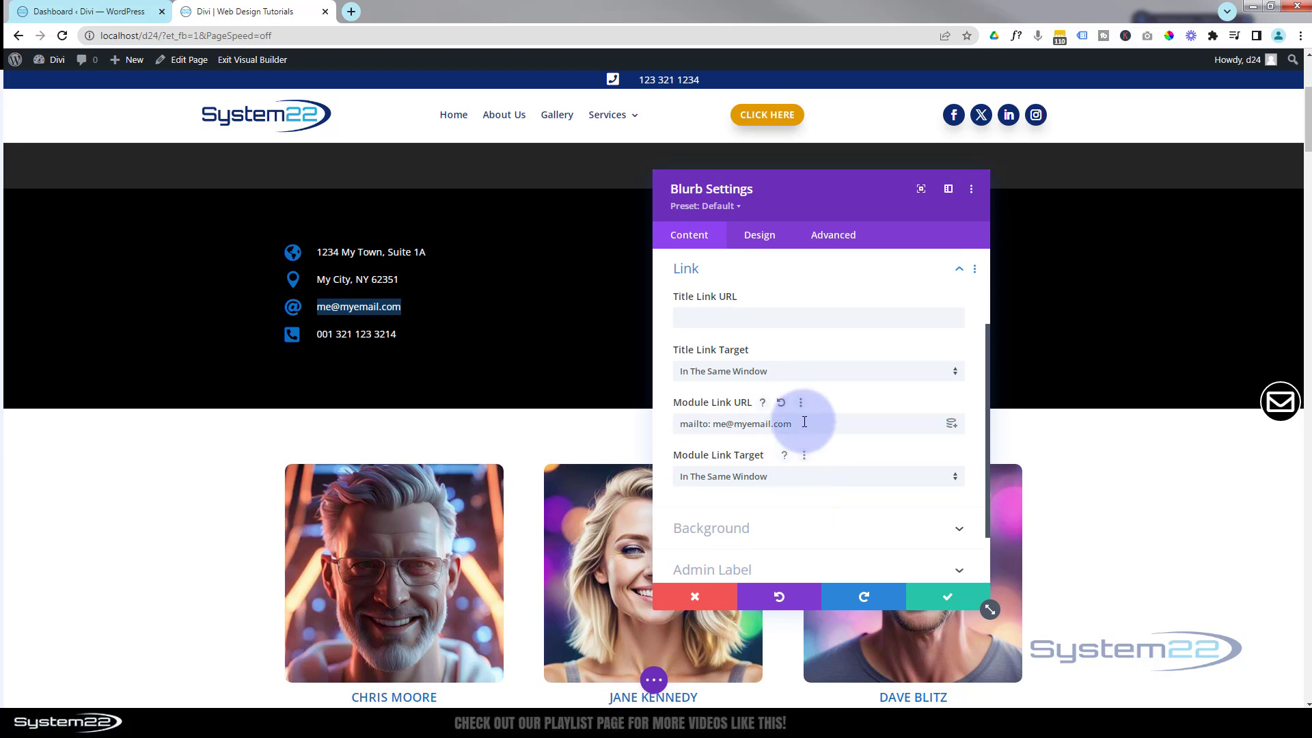
left_click_drag(805, 423, 646, 418)
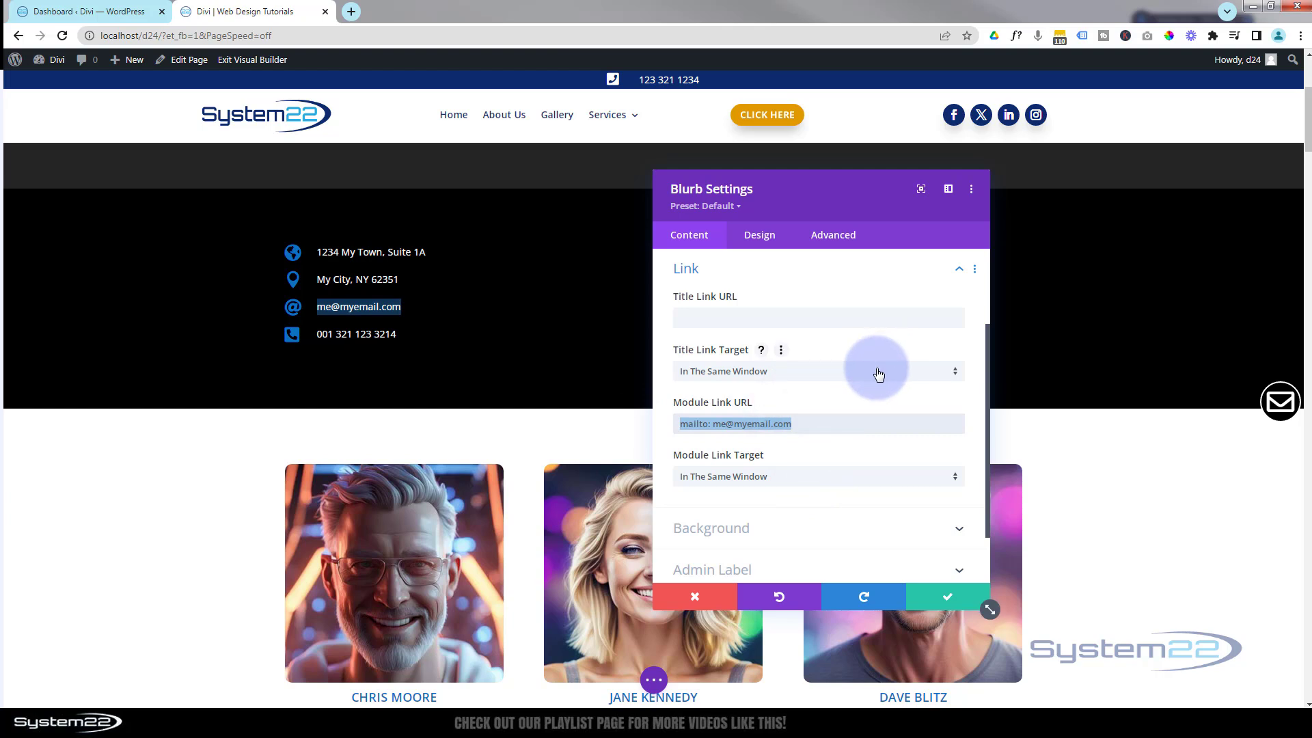
type("tel:0013213213214")
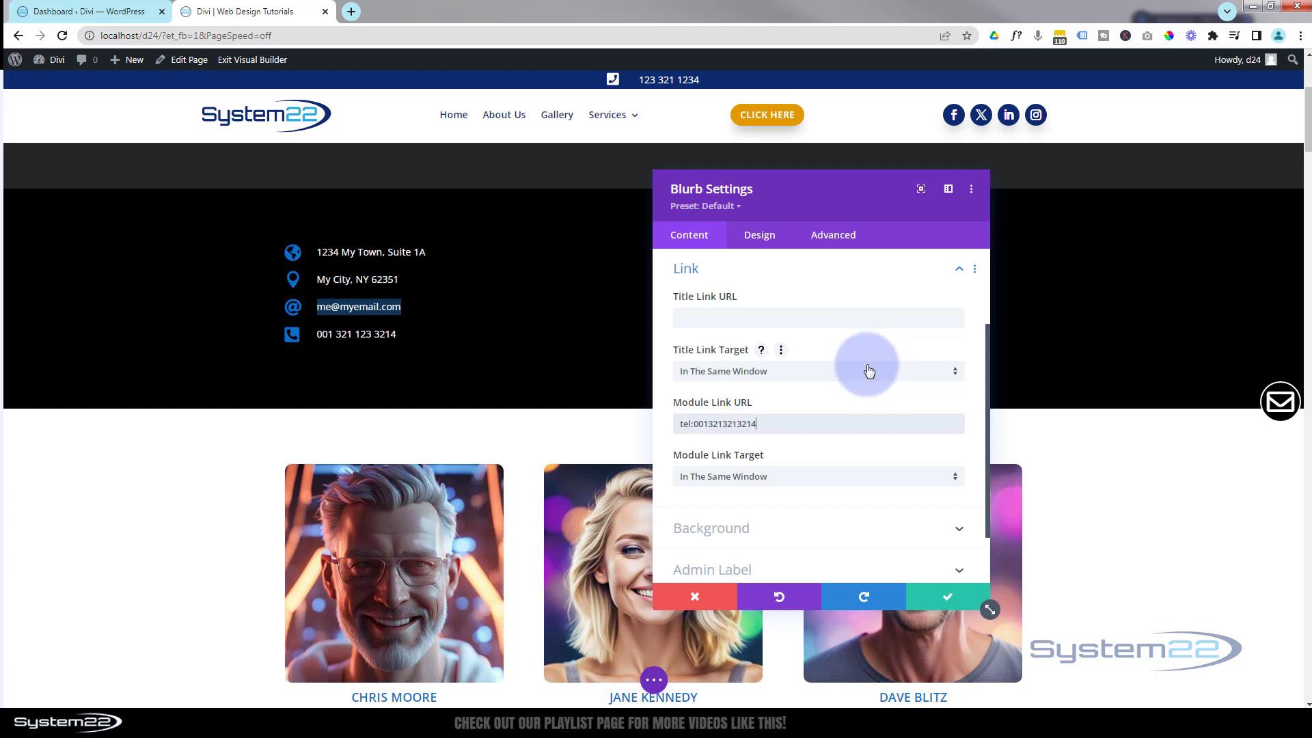
left_click(940, 600)
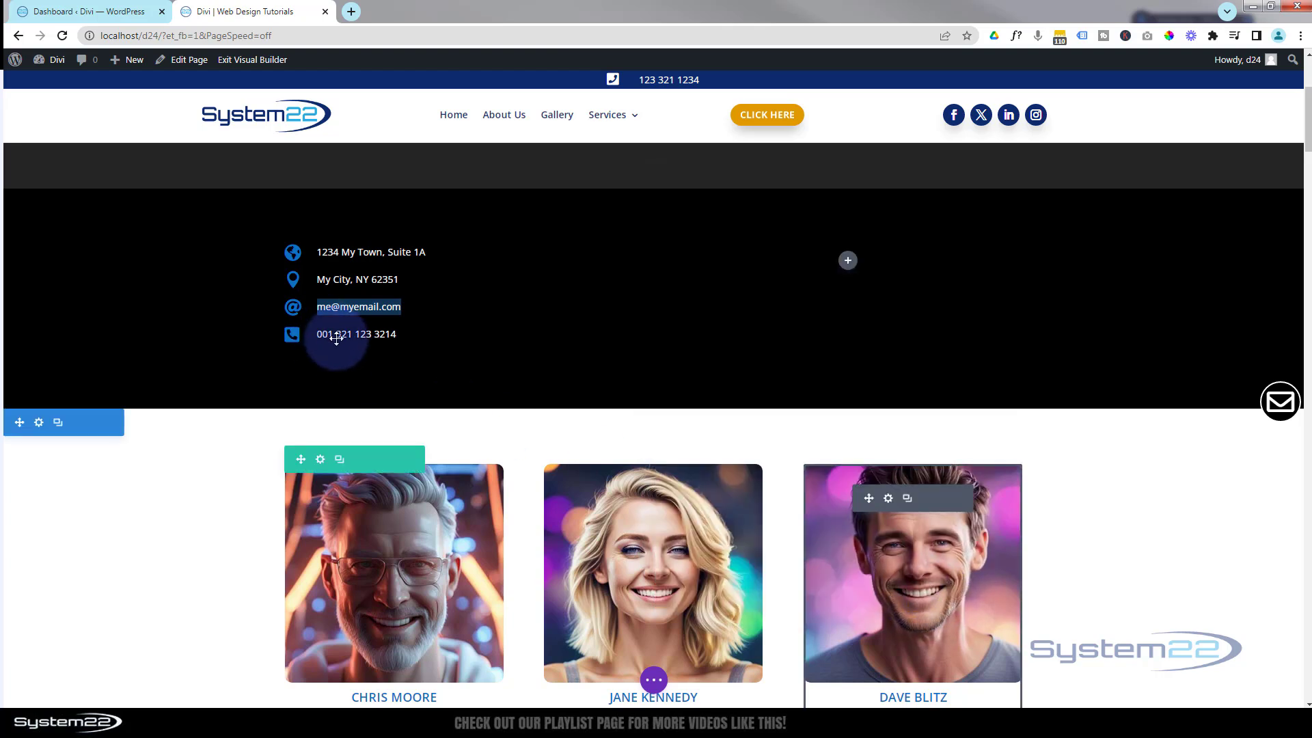
Step: Duplicate the phone blurb and change the copy's number so its last digit is 5
left_click(454, 334)
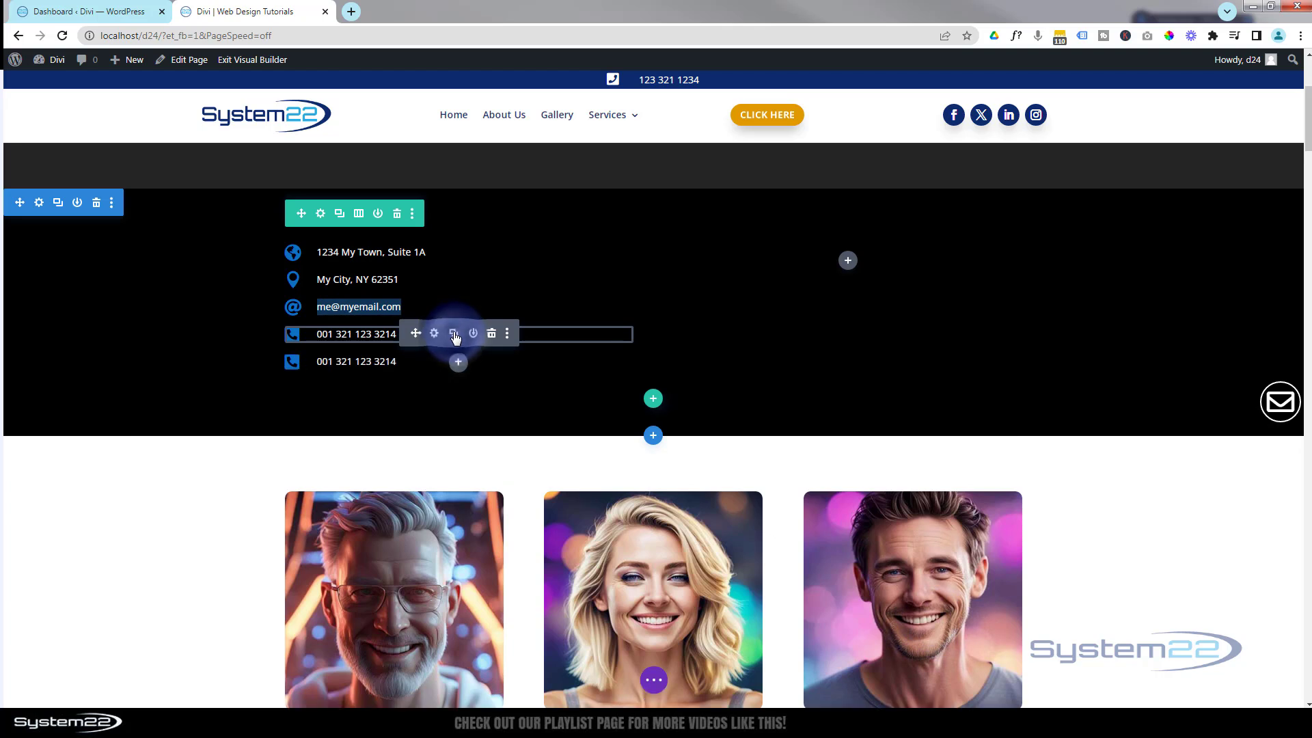
mouse_move(439, 366)
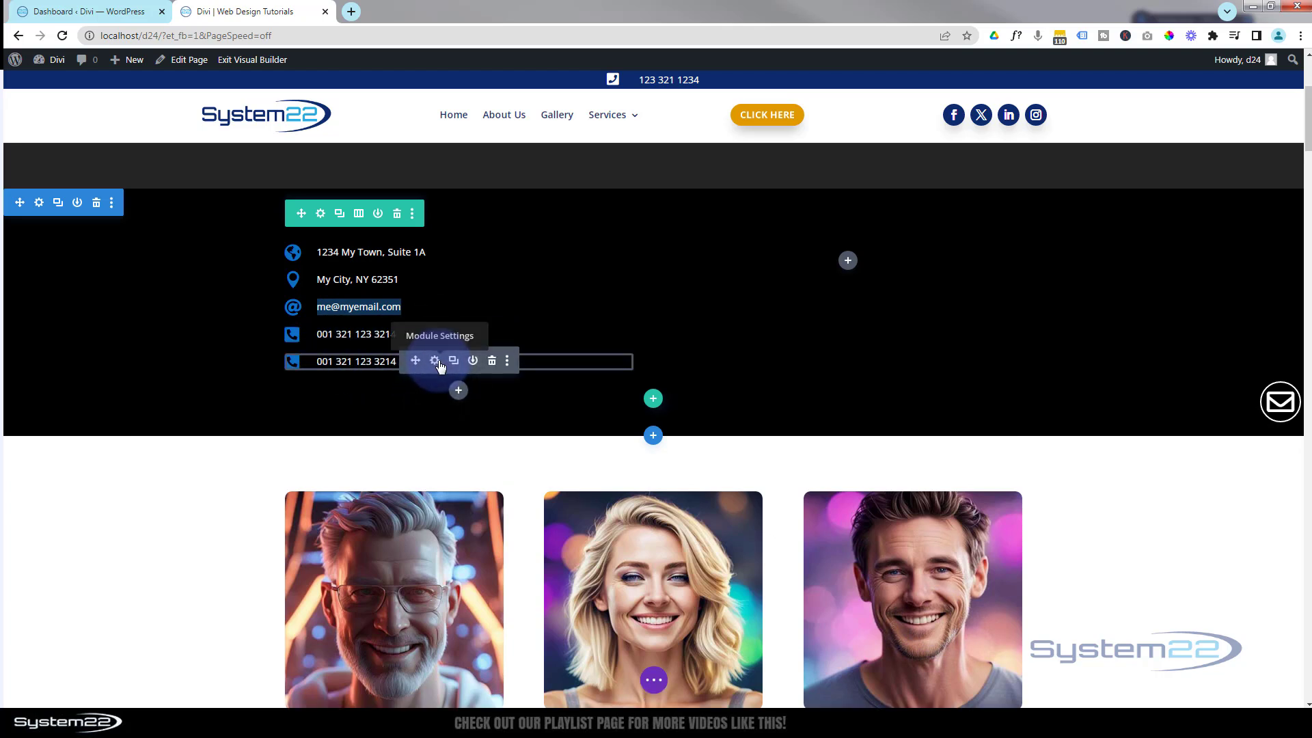
left_click(436, 361)
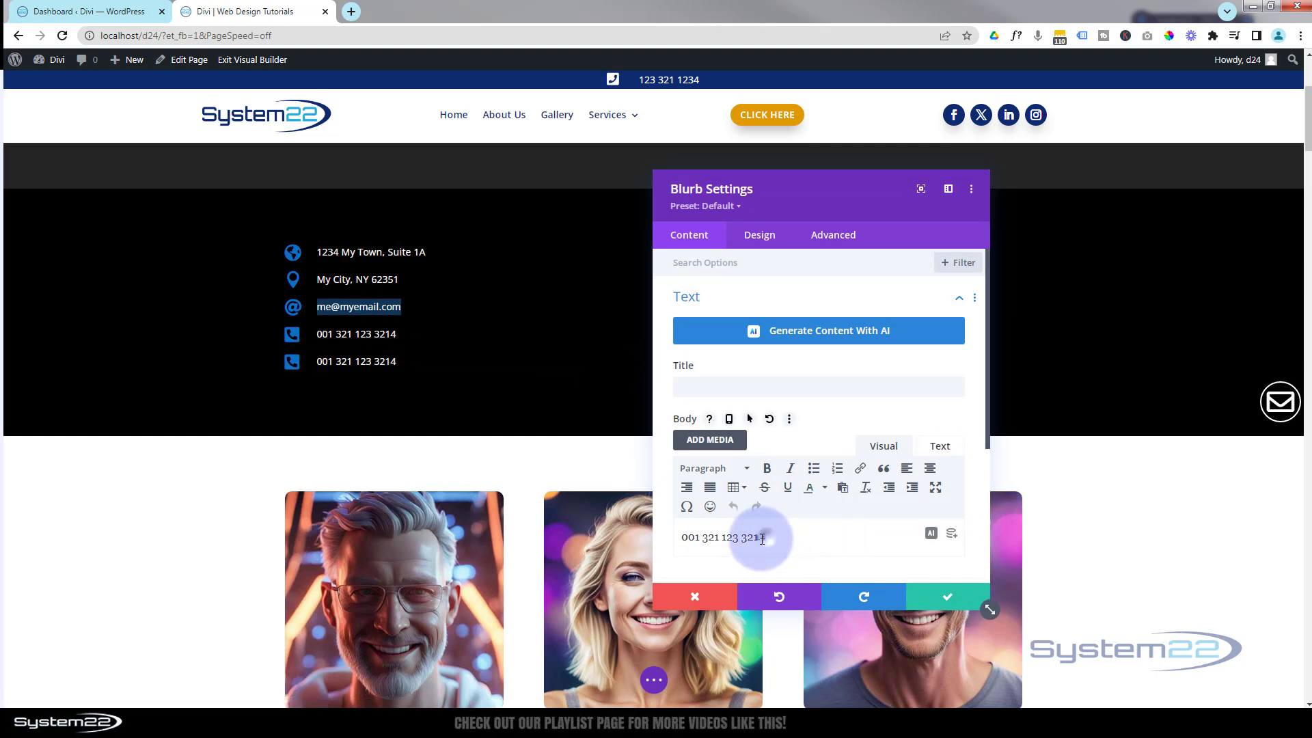
left_click_drag(758, 540, 769, 540)
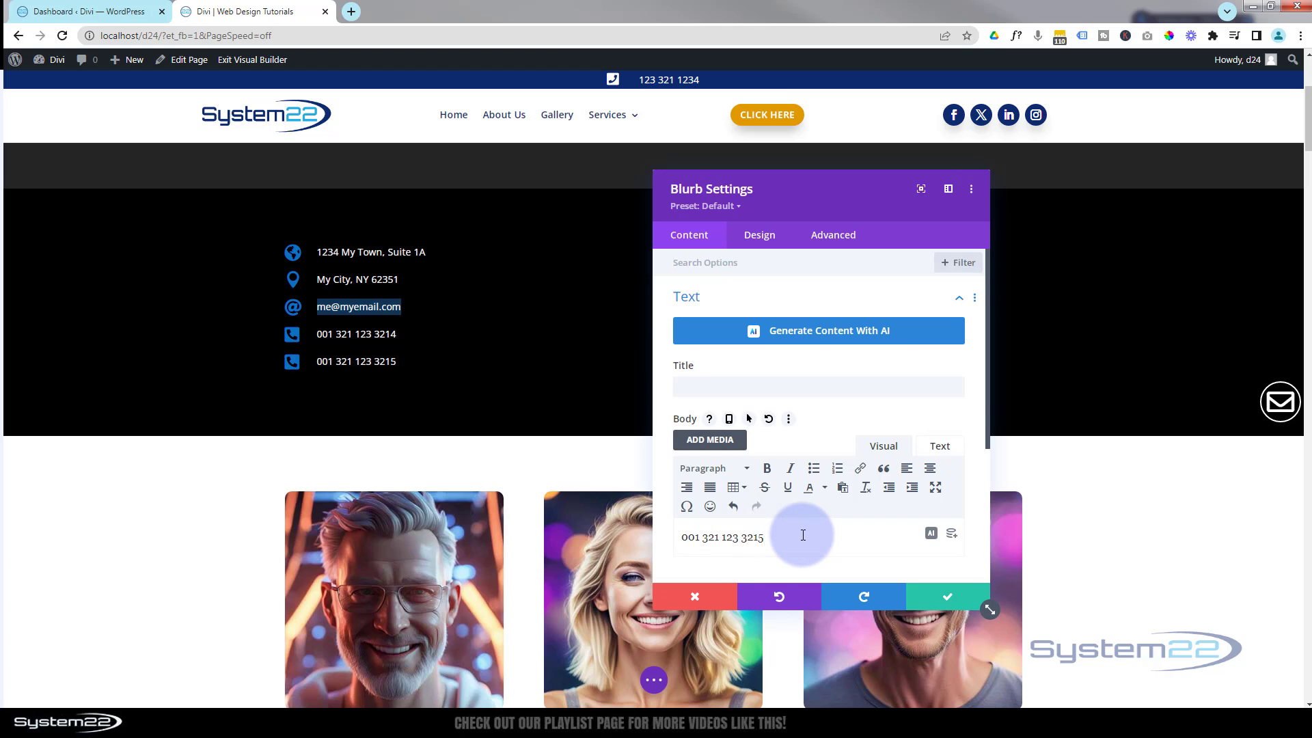
scroll(803, 535, "down", 2)
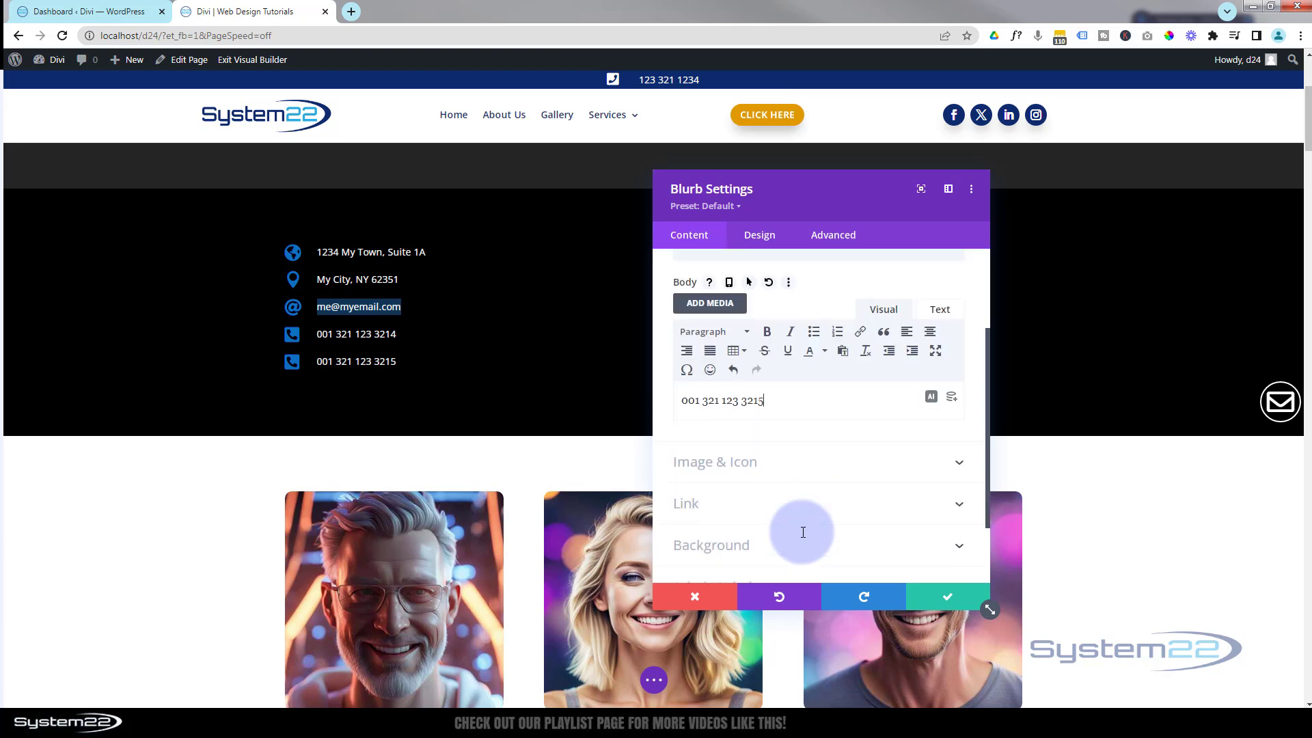
Step: Give the fifth blurb the first icon from a 'fax' icon search
left_click(793, 471)
left_click(704, 371)
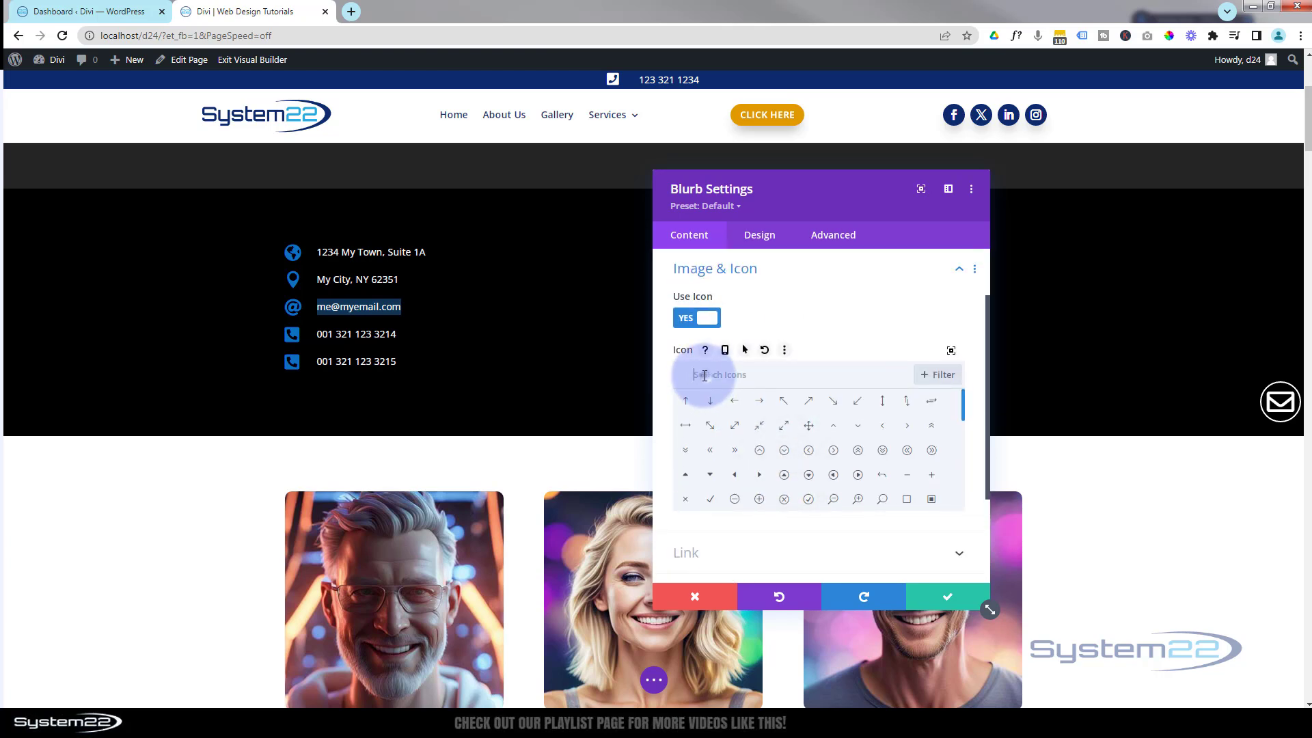
type("fax")
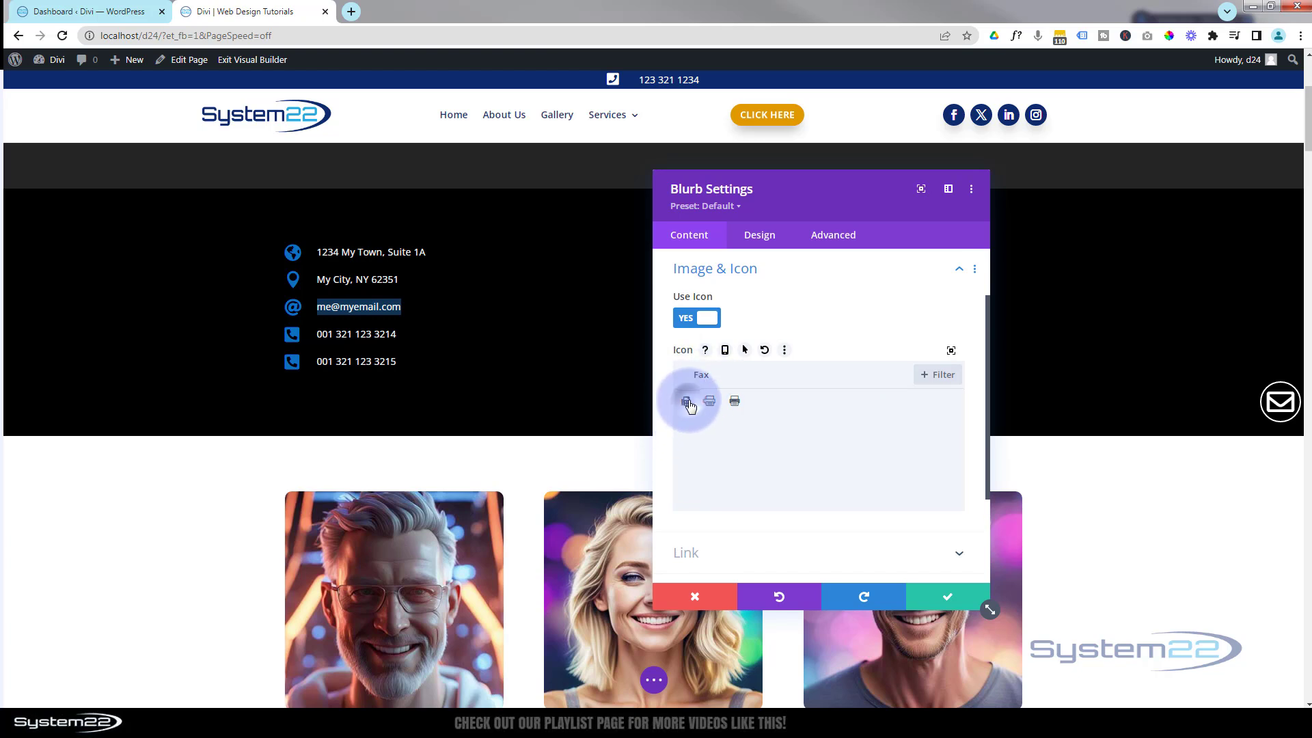
left_click(686, 402)
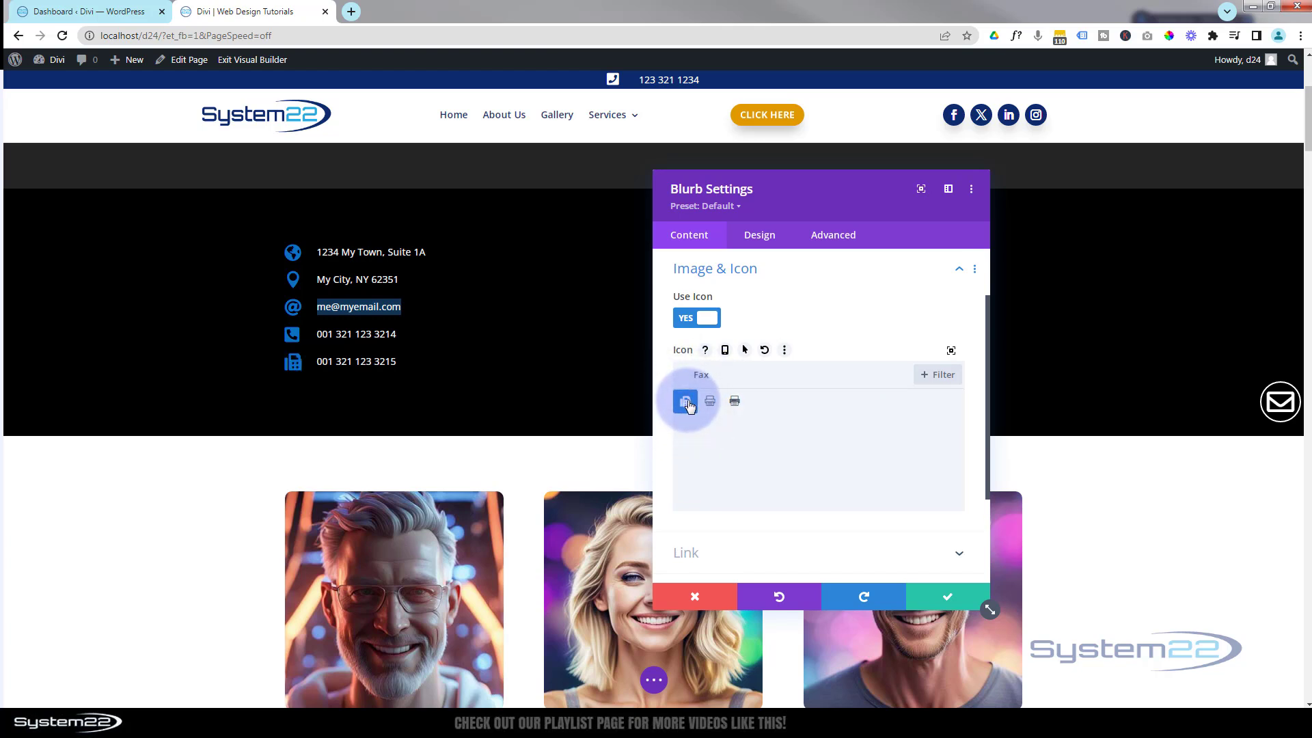
Step: Clear the inherited tel: Module Link URL and save the fax blurb
scroll(757, 406, "down", 3)
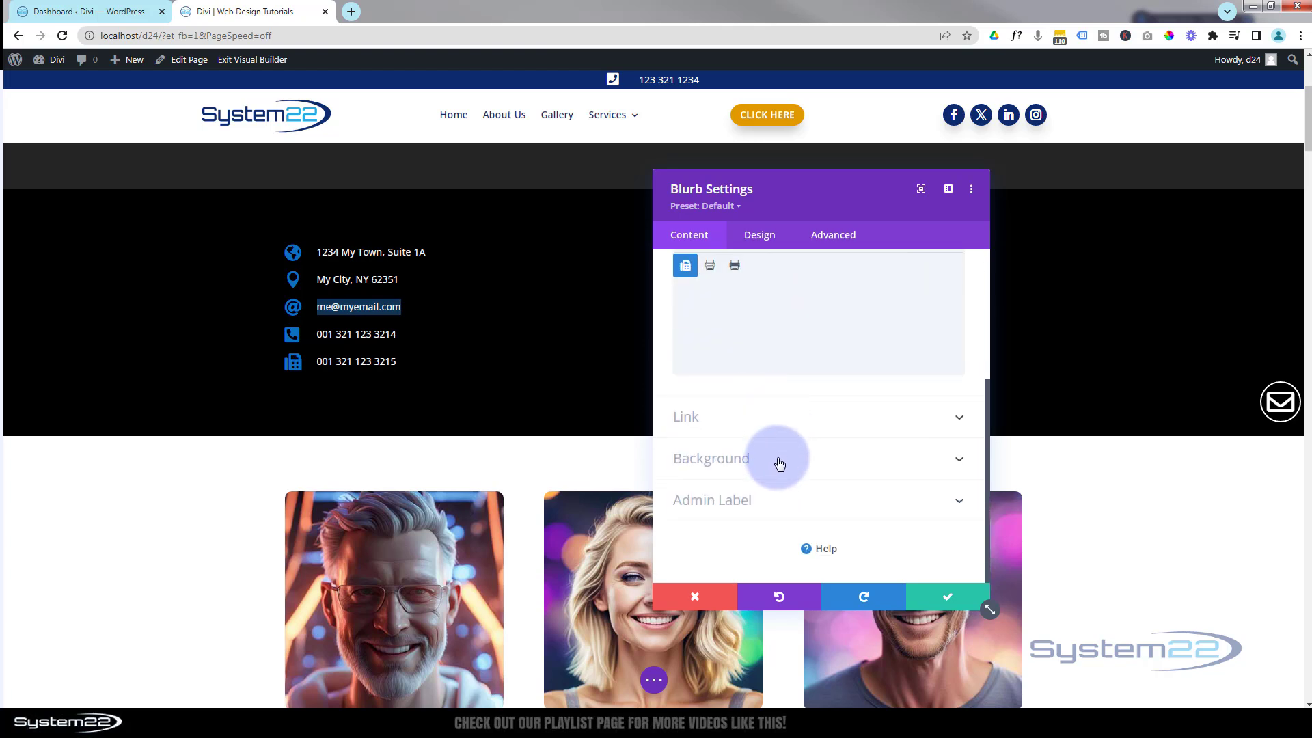
left_click(772, 424)
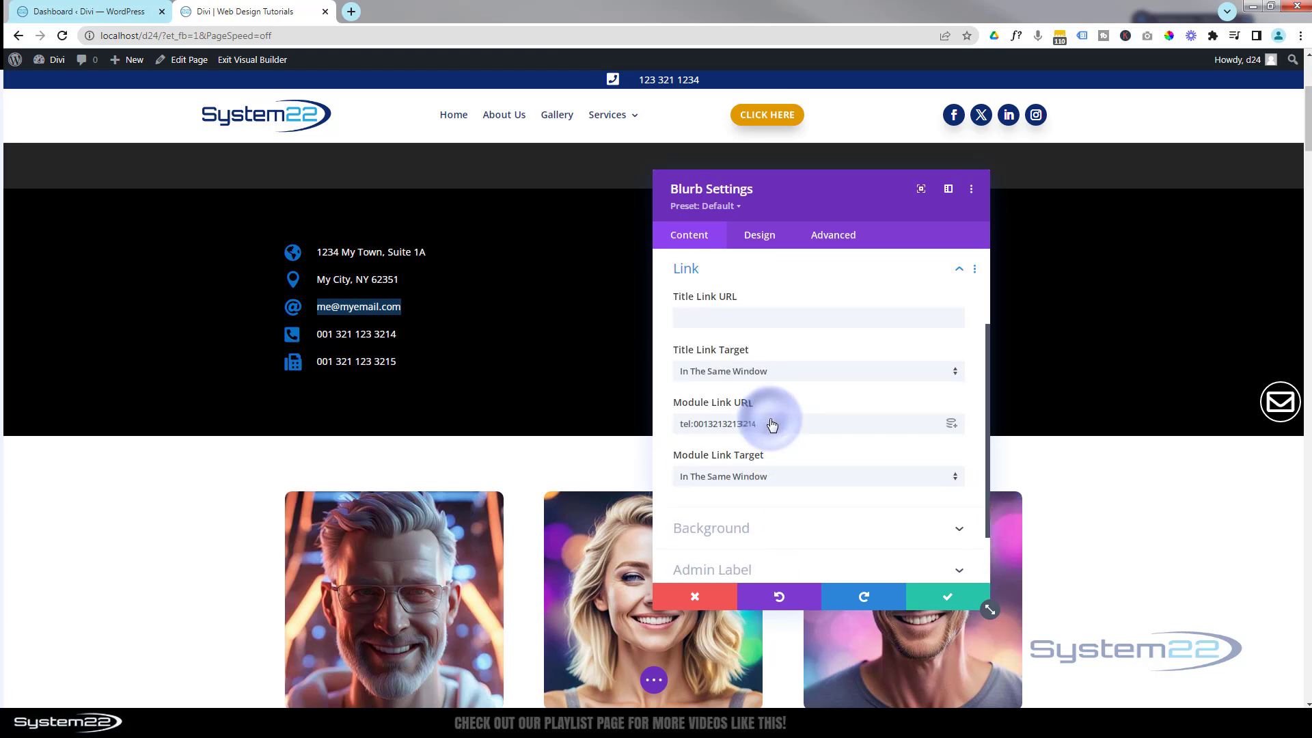
left_click(768, 423)
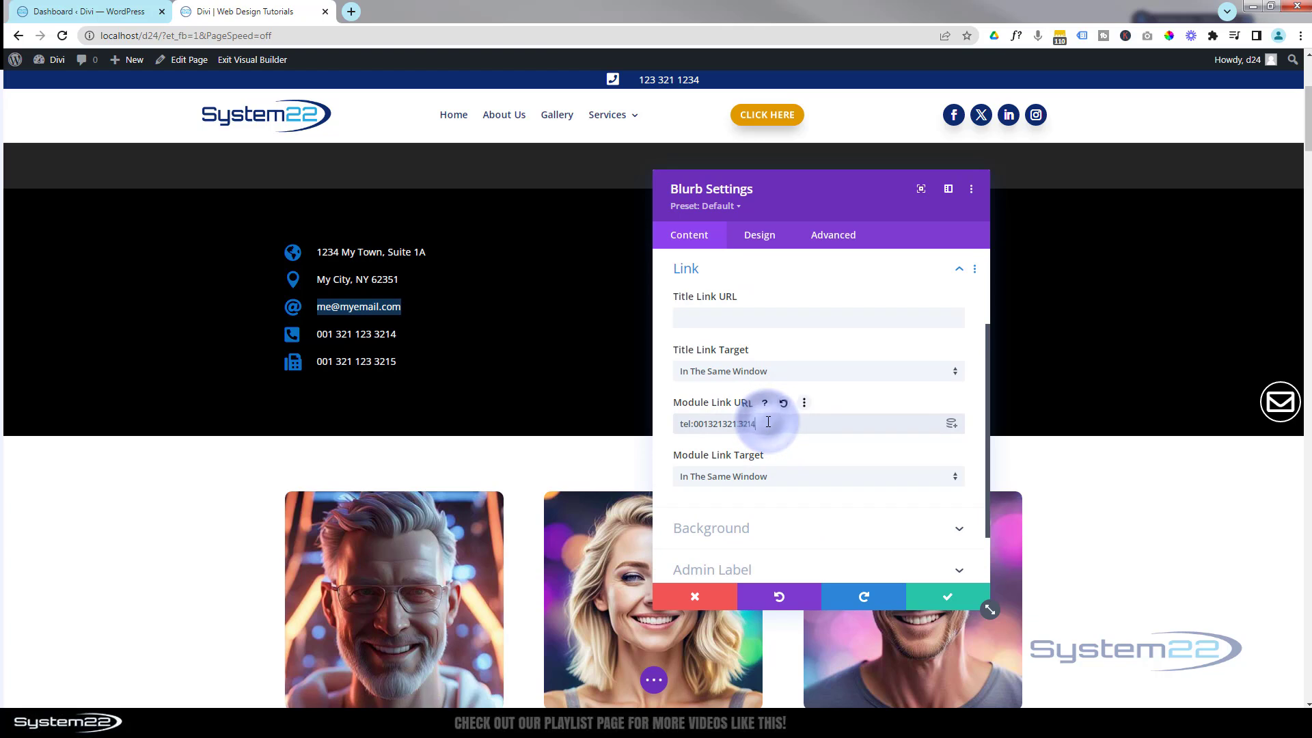
left_click_drag(768, 422, 669, 421)
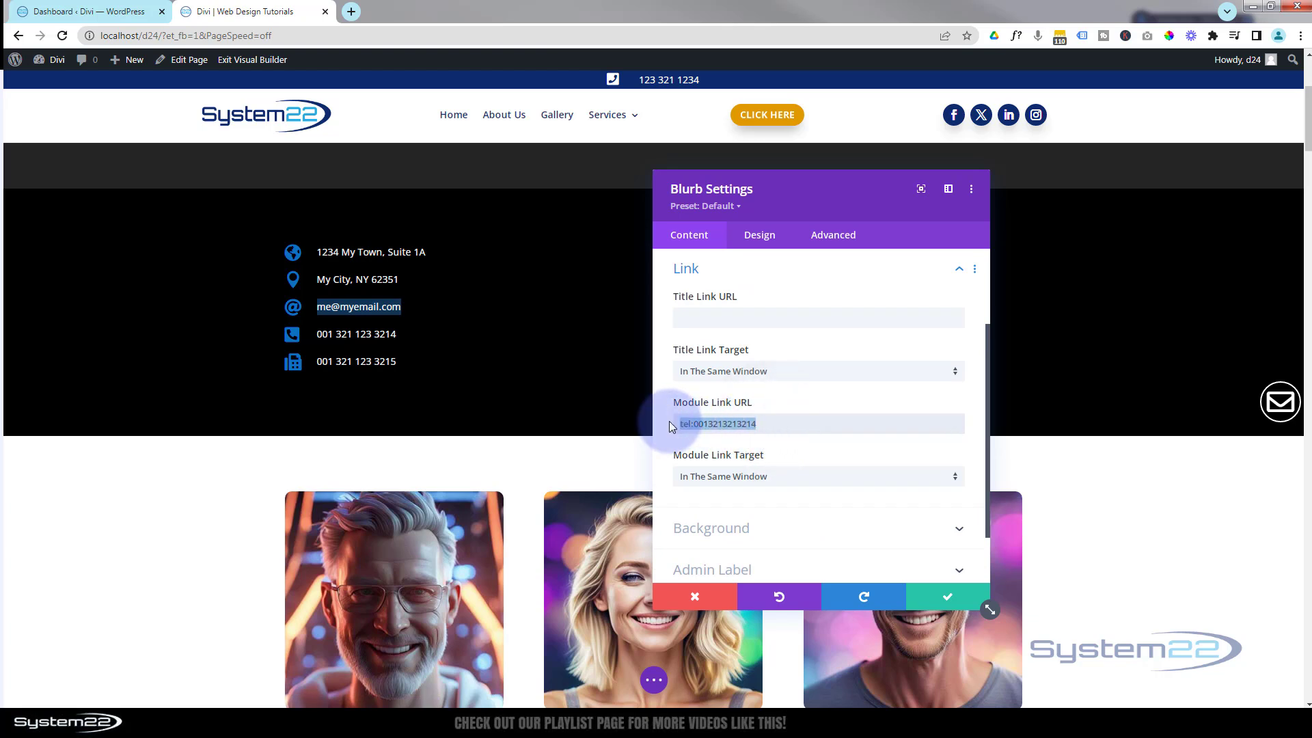
key("BackSpace")
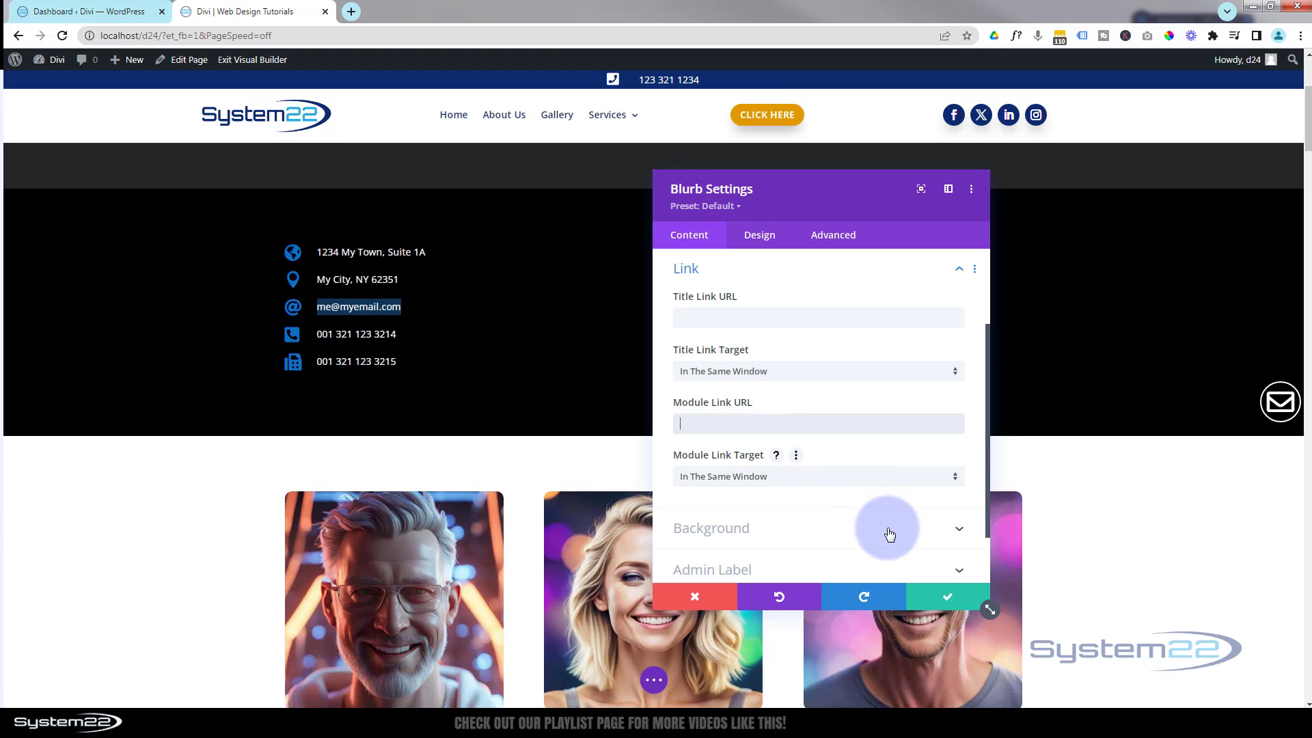
left_click(947, 597)
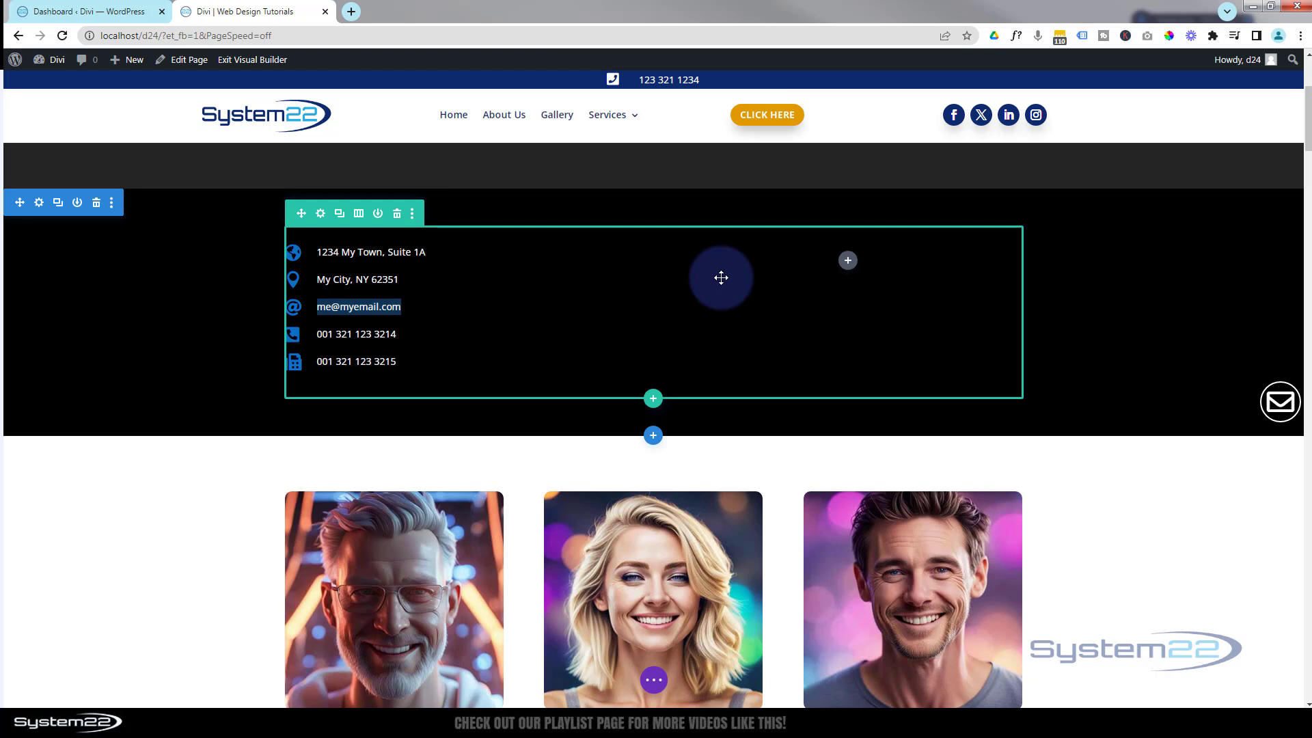
left_click_drag(721, 277, 342, 307)
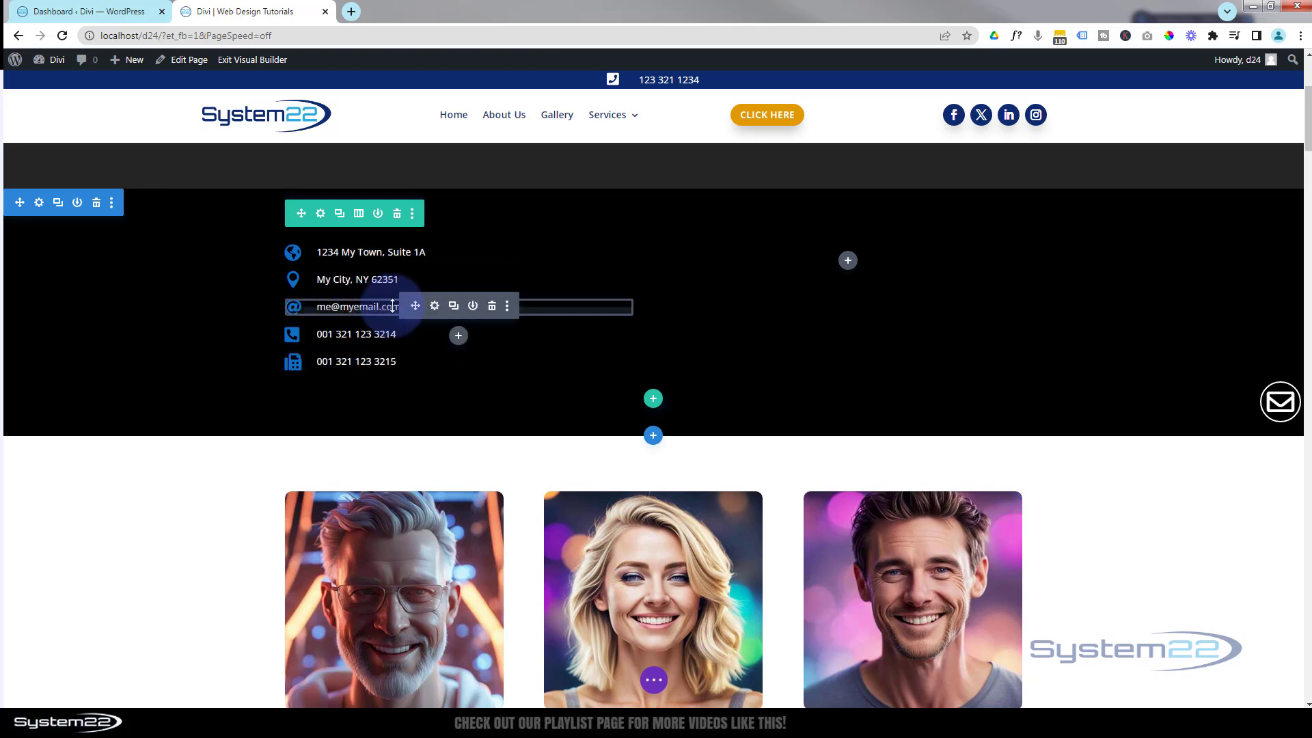
left_click(435, 309)
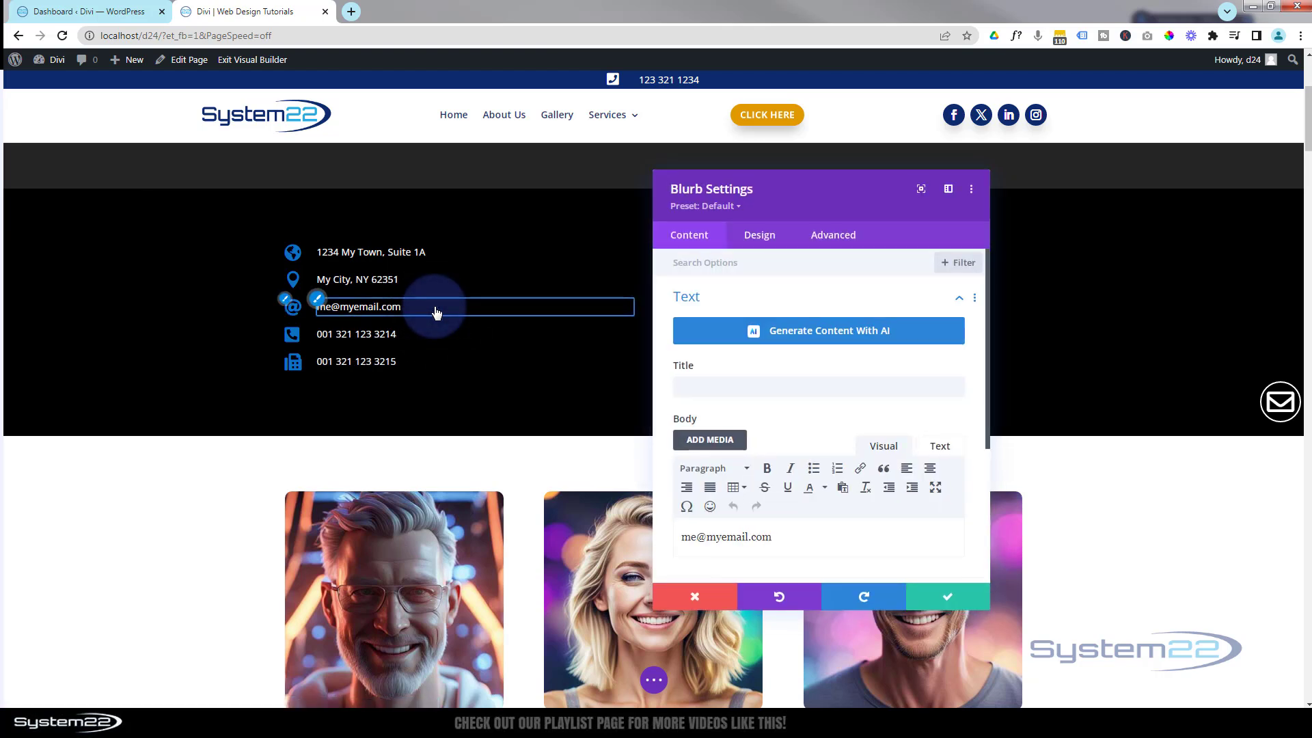
left_click(318, 301)
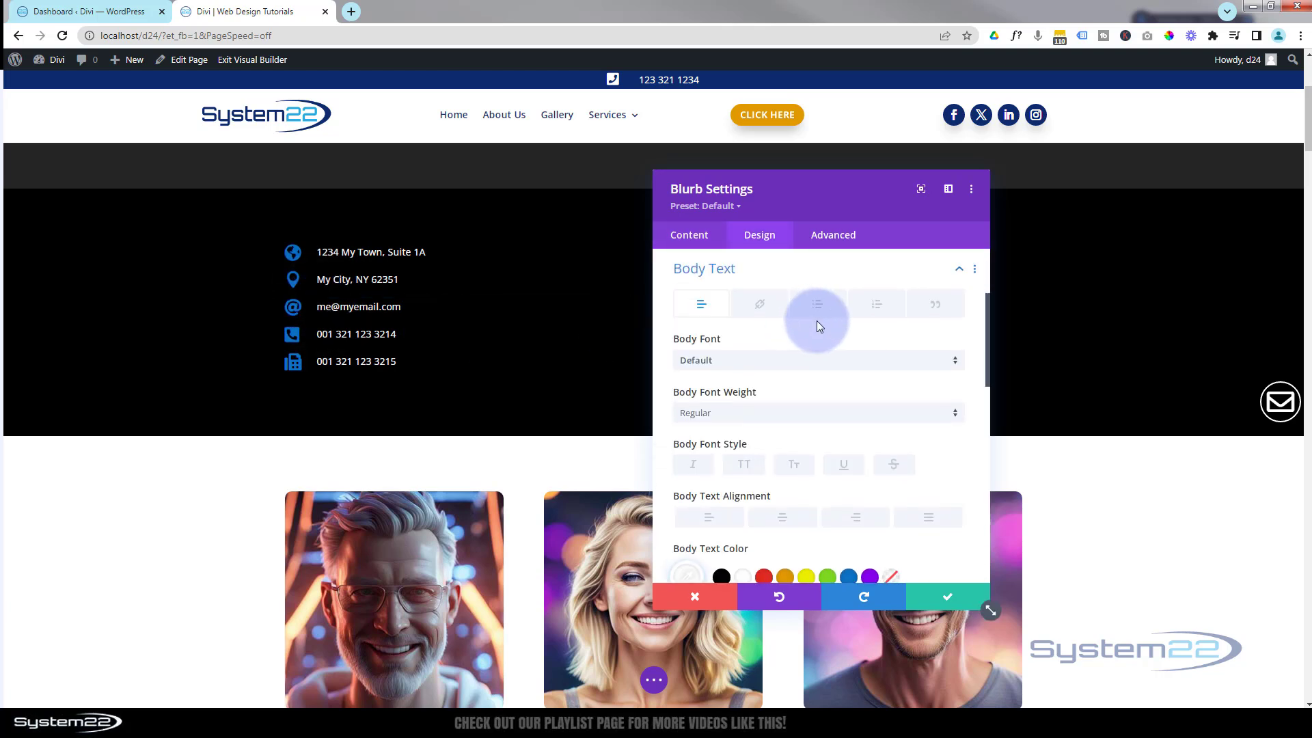
left_click(765, 311)
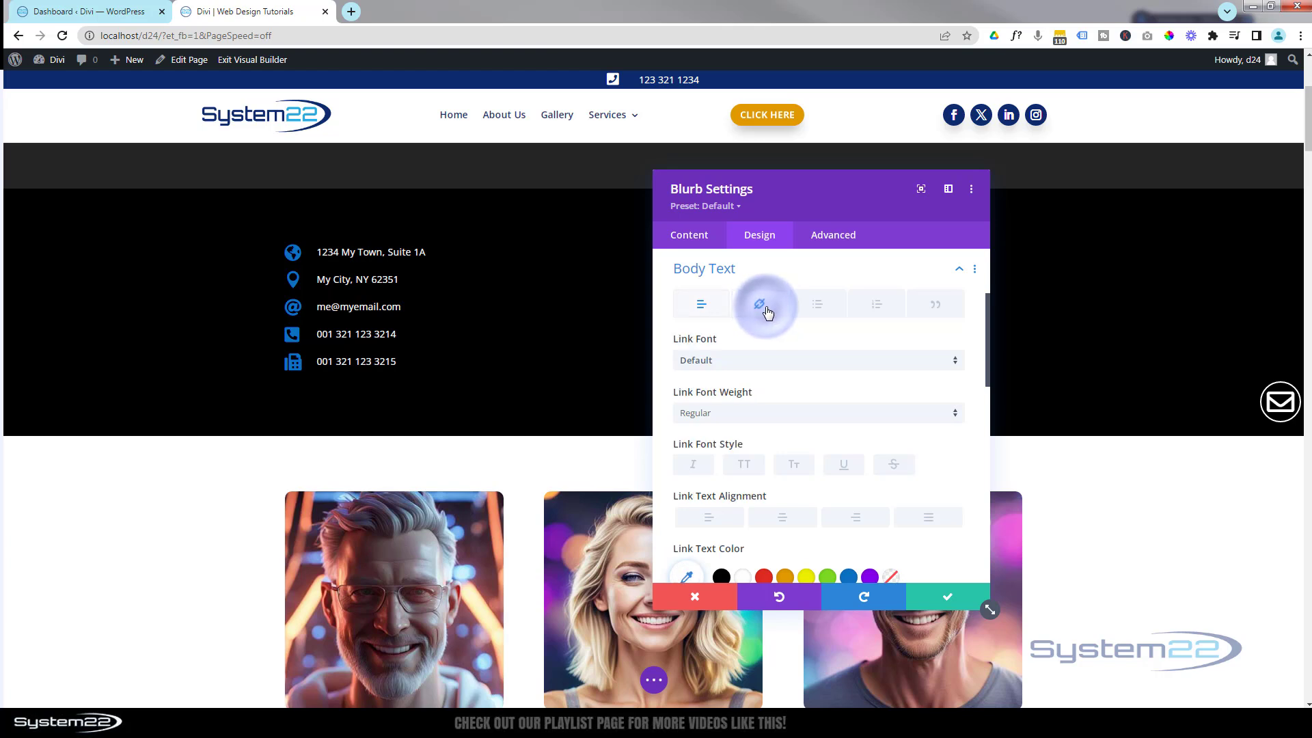
scroll(782, 374, "down", 1)
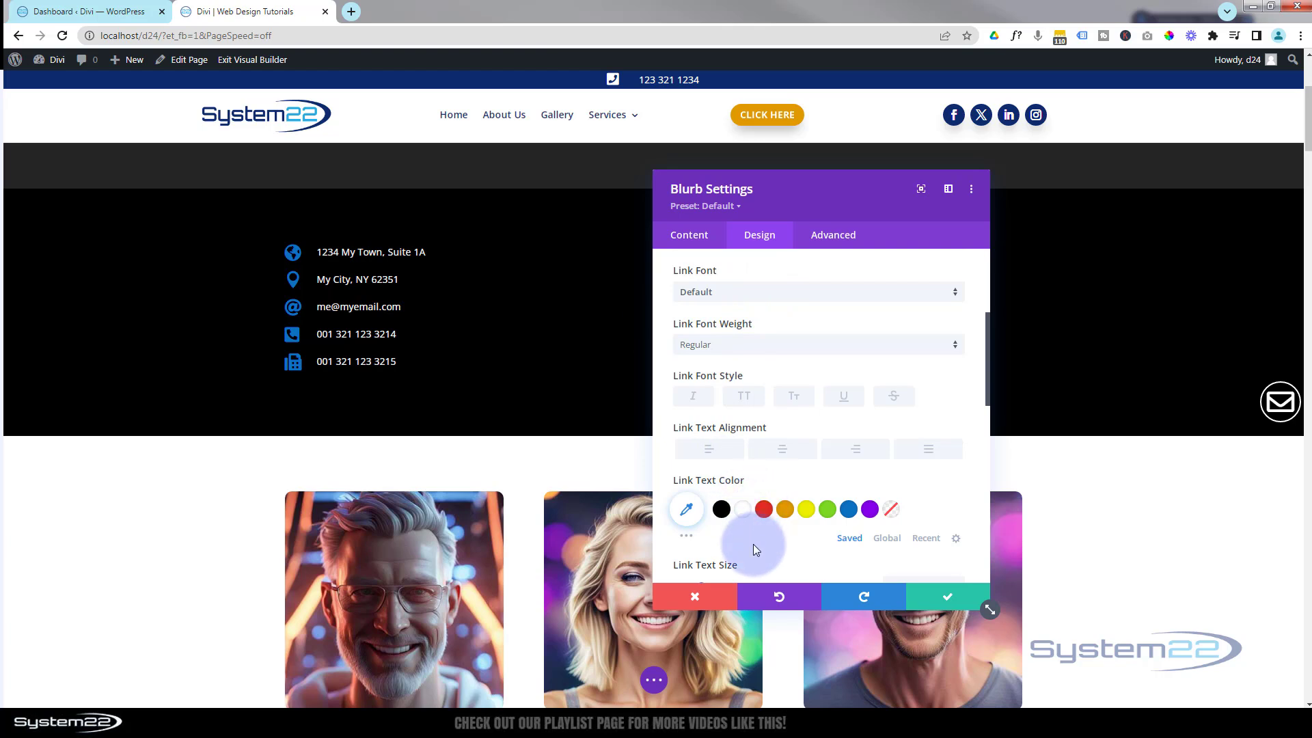
scroll(720, 384, "up", 2)
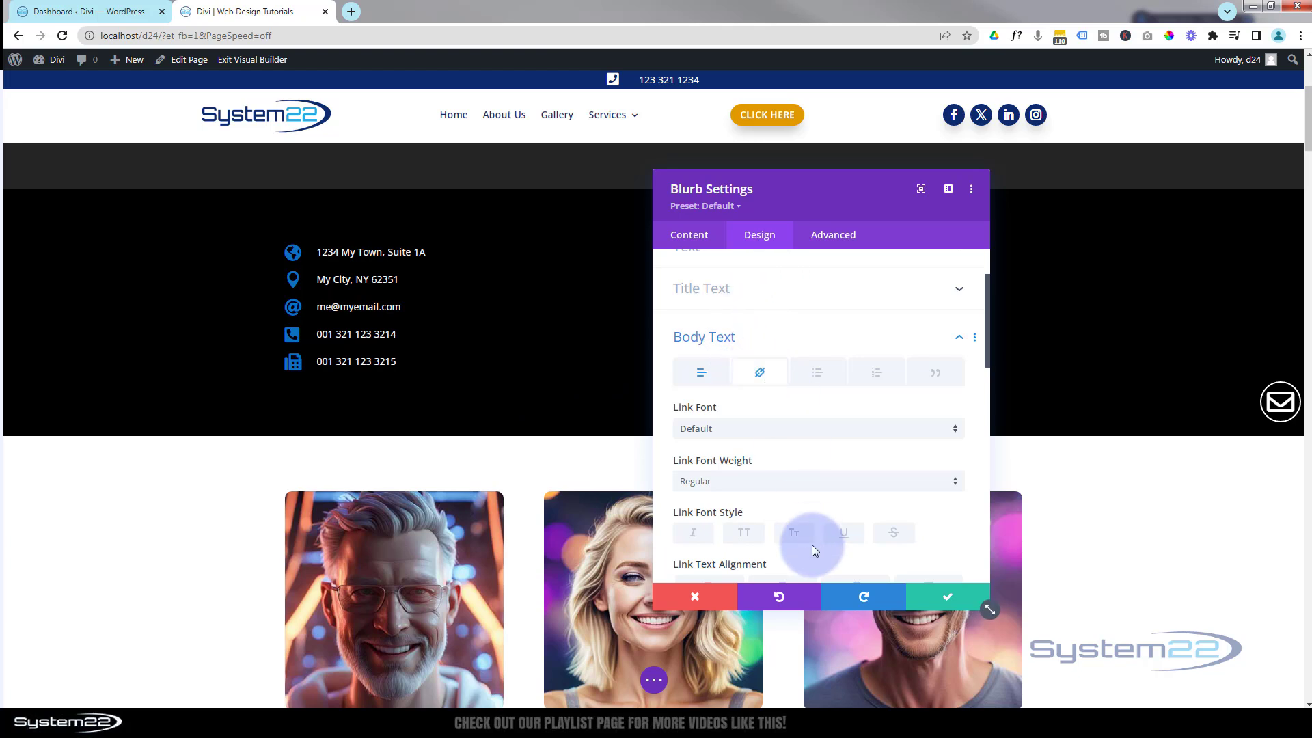
left_click(946, 597)
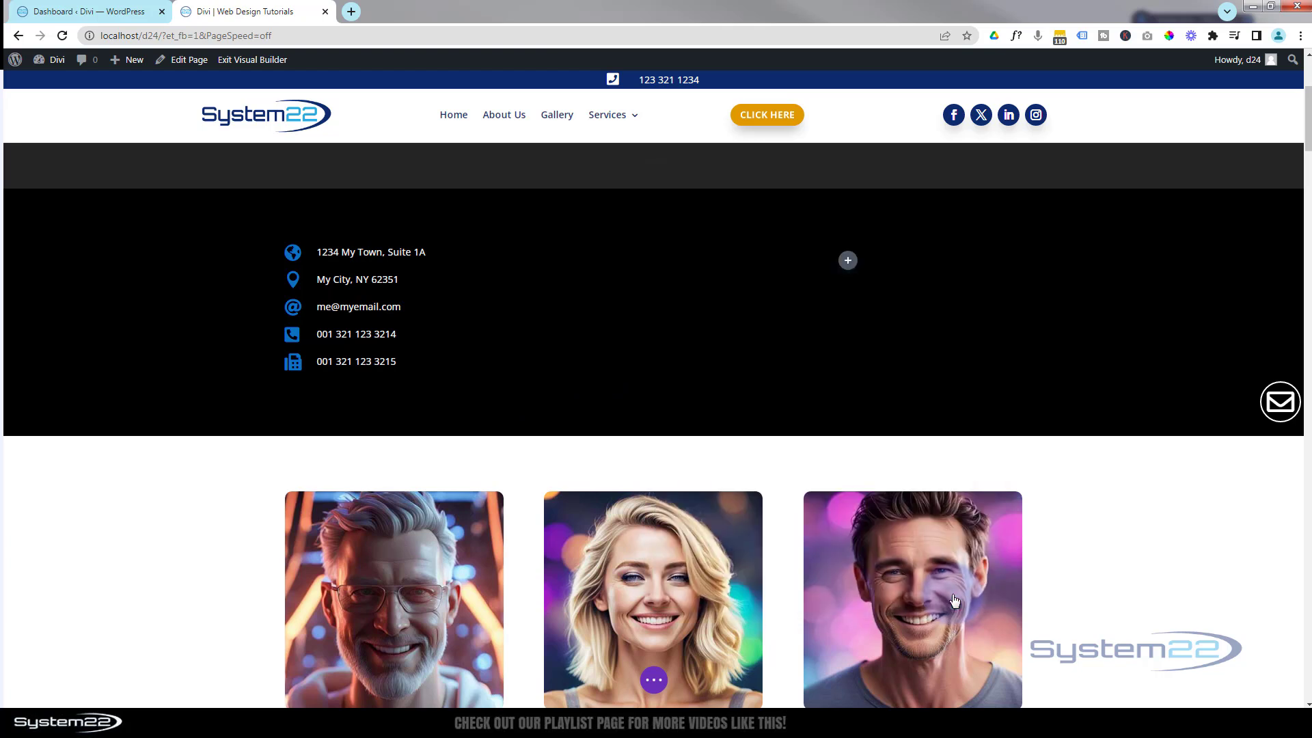
Step: Save the page and exit the Visual Builder to the live page
left_click(656, 680)
left_click(1266, 681)
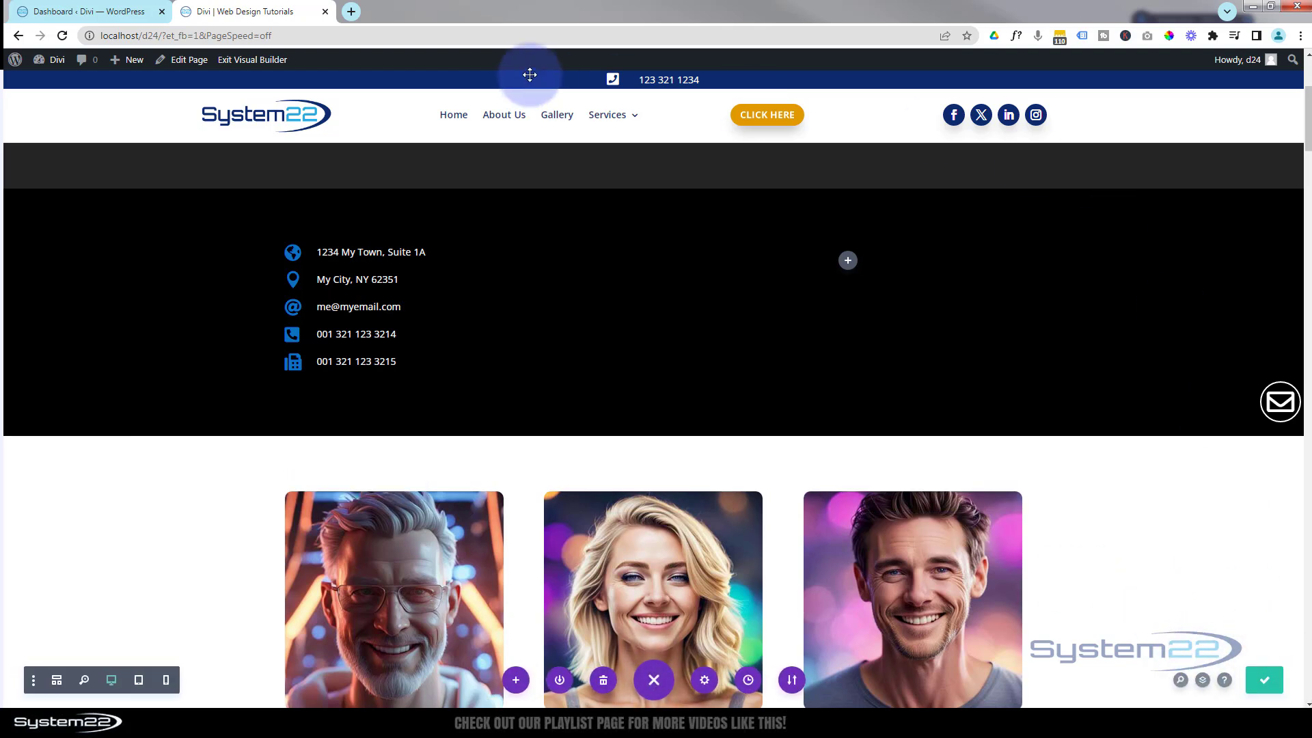
left_click(268, 62)
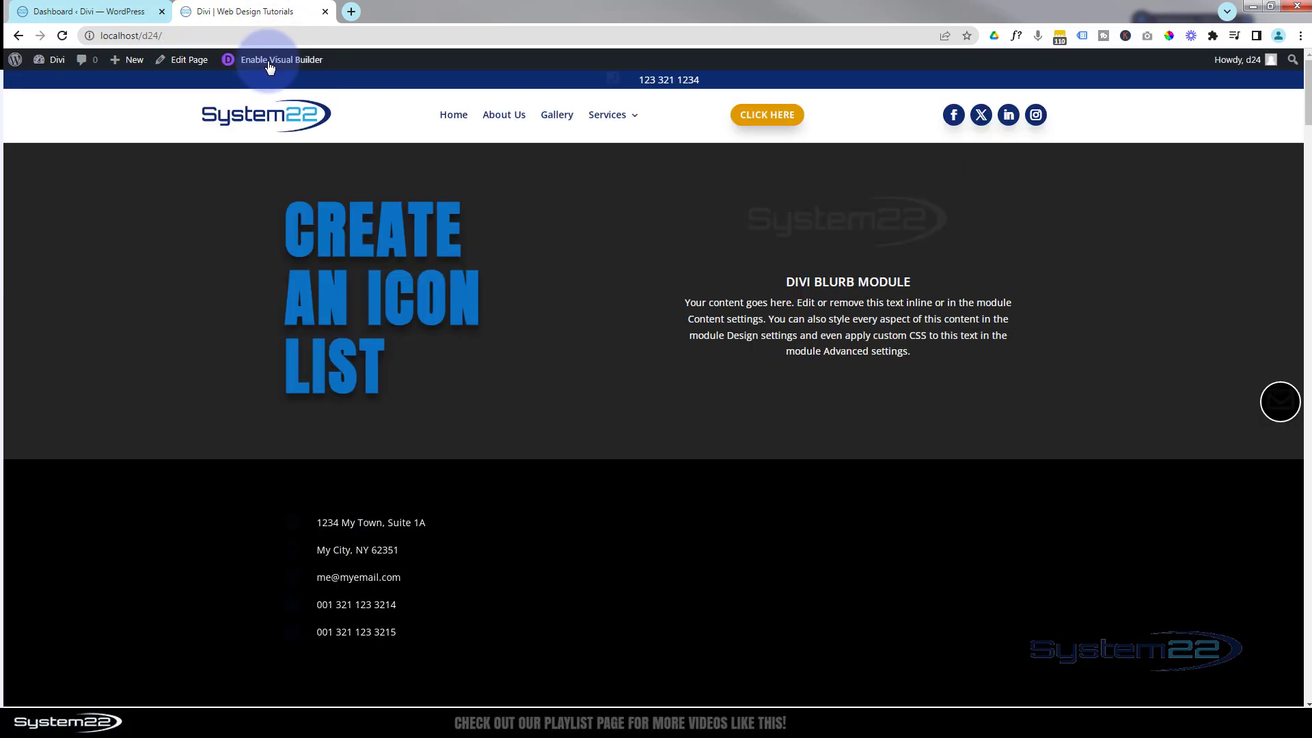
Step: Confirm the live page's e-mail link opens a new message, then discard it unsaved
scroll(203, 159, "down", 4)
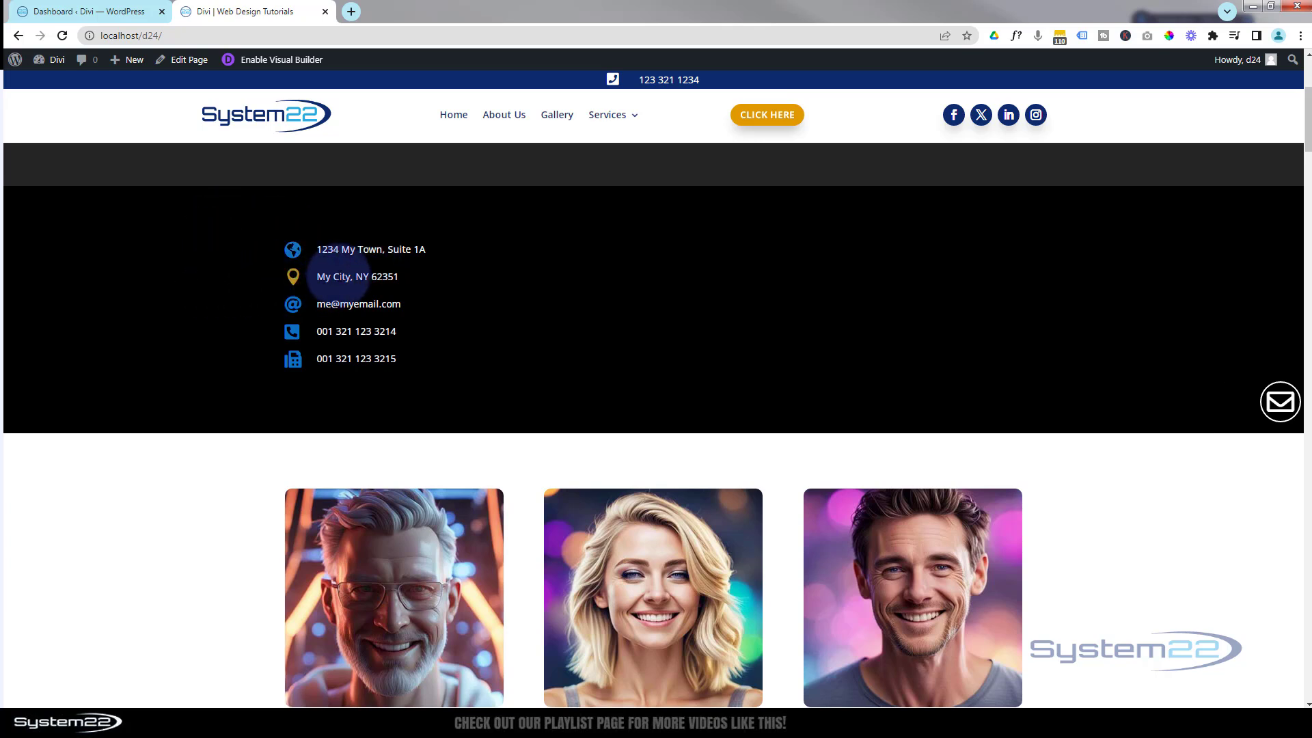
left_click(362, 306)
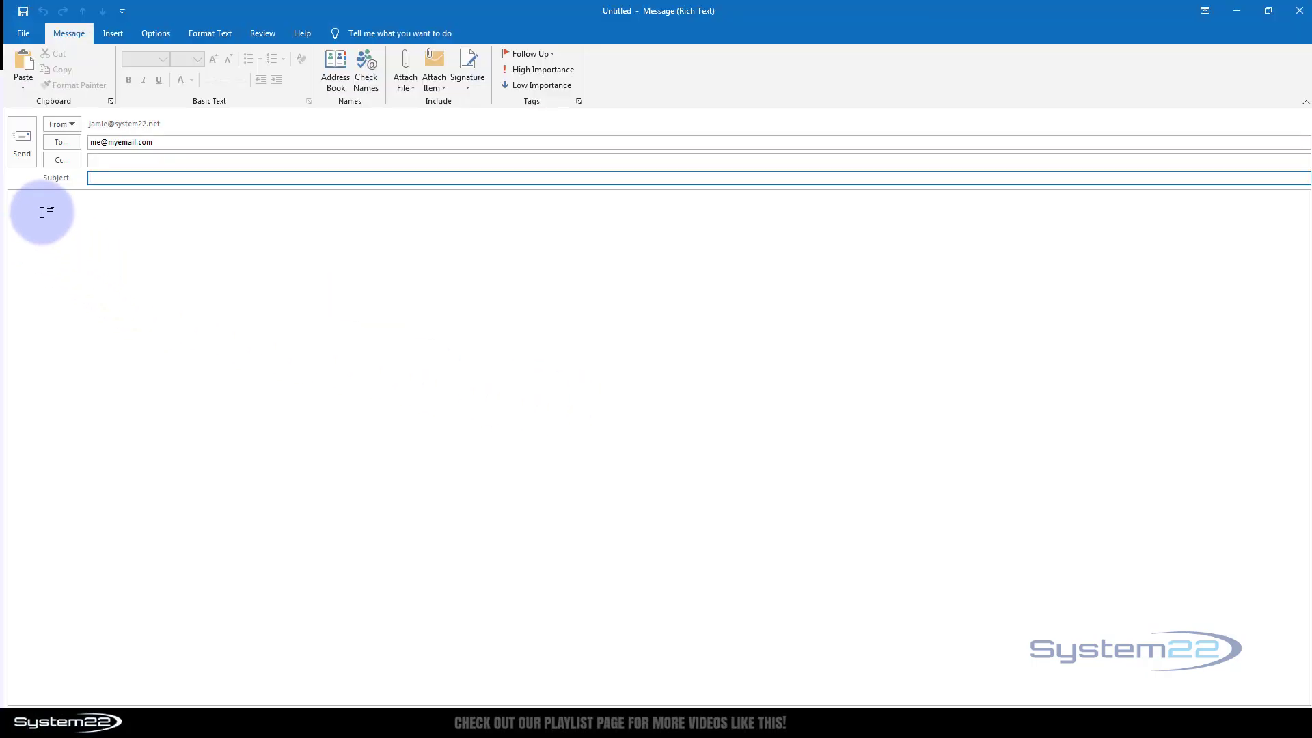
left_click(1300, 10)
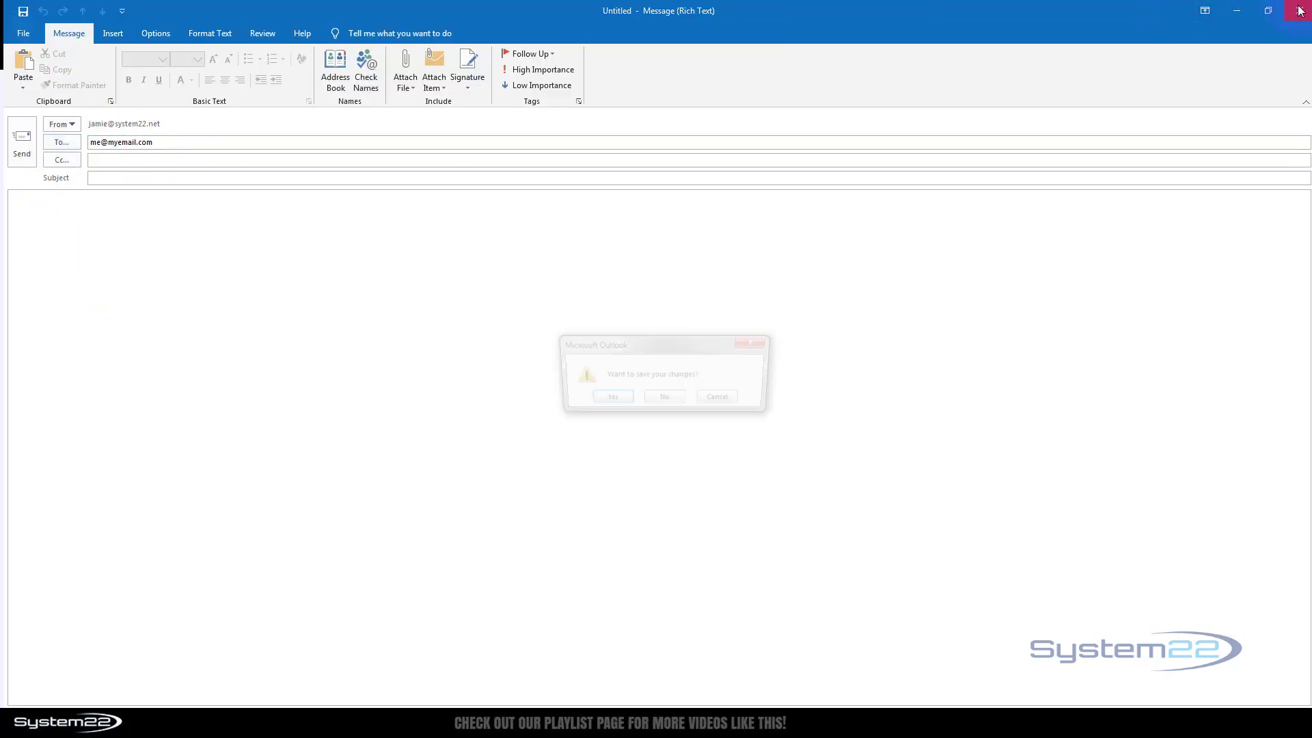
left_click(663, 400)
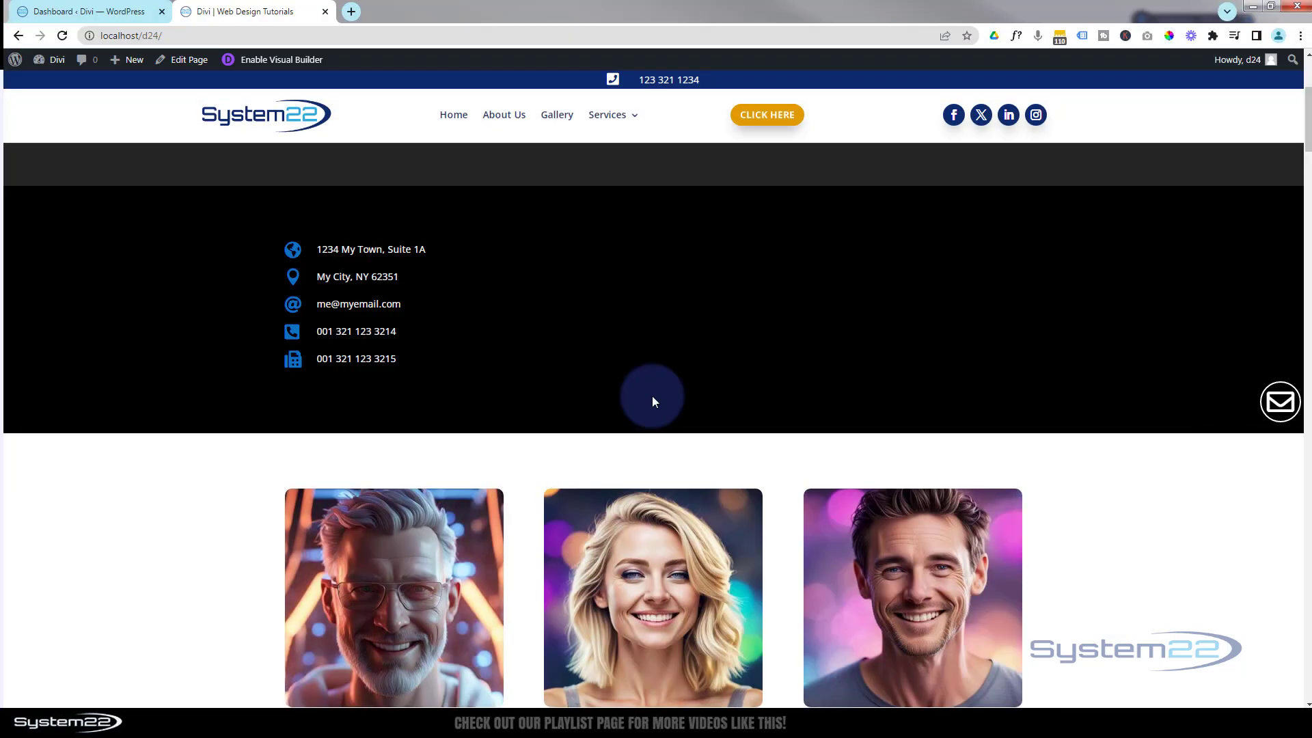
left_click(361, 335)
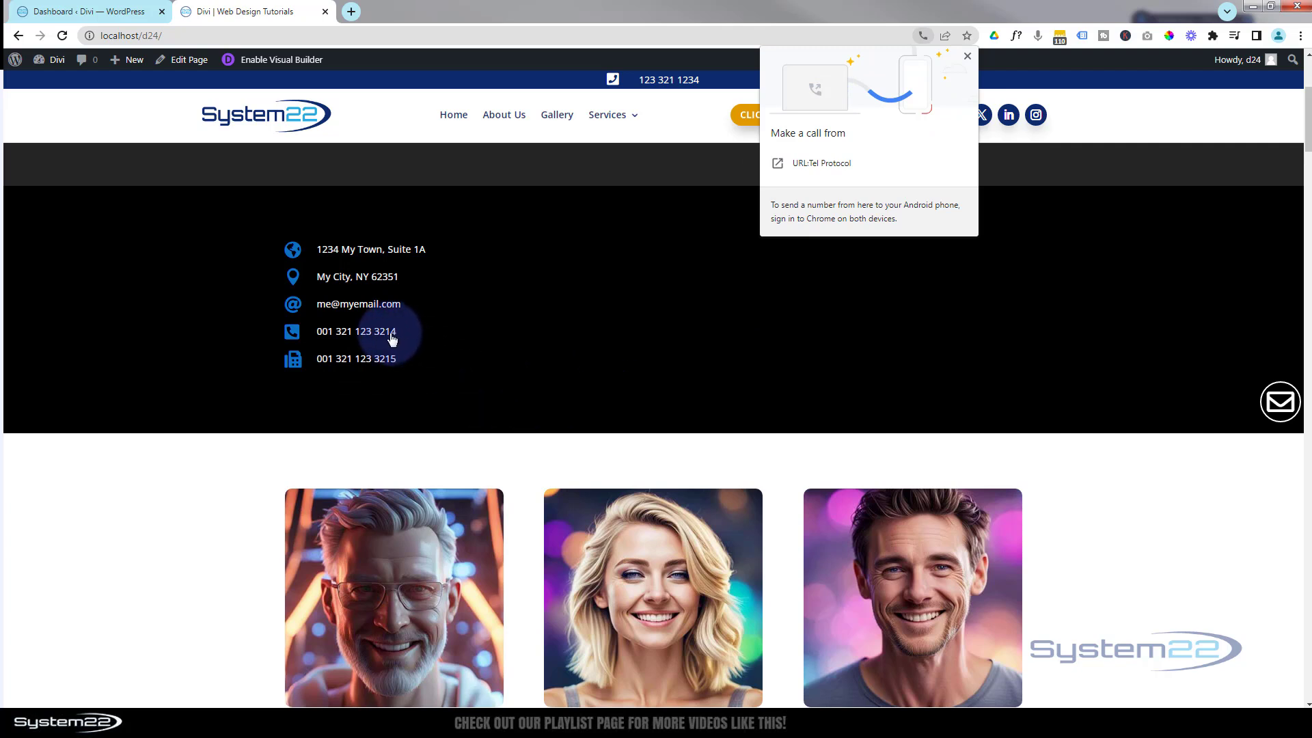
left_click(968, 56)
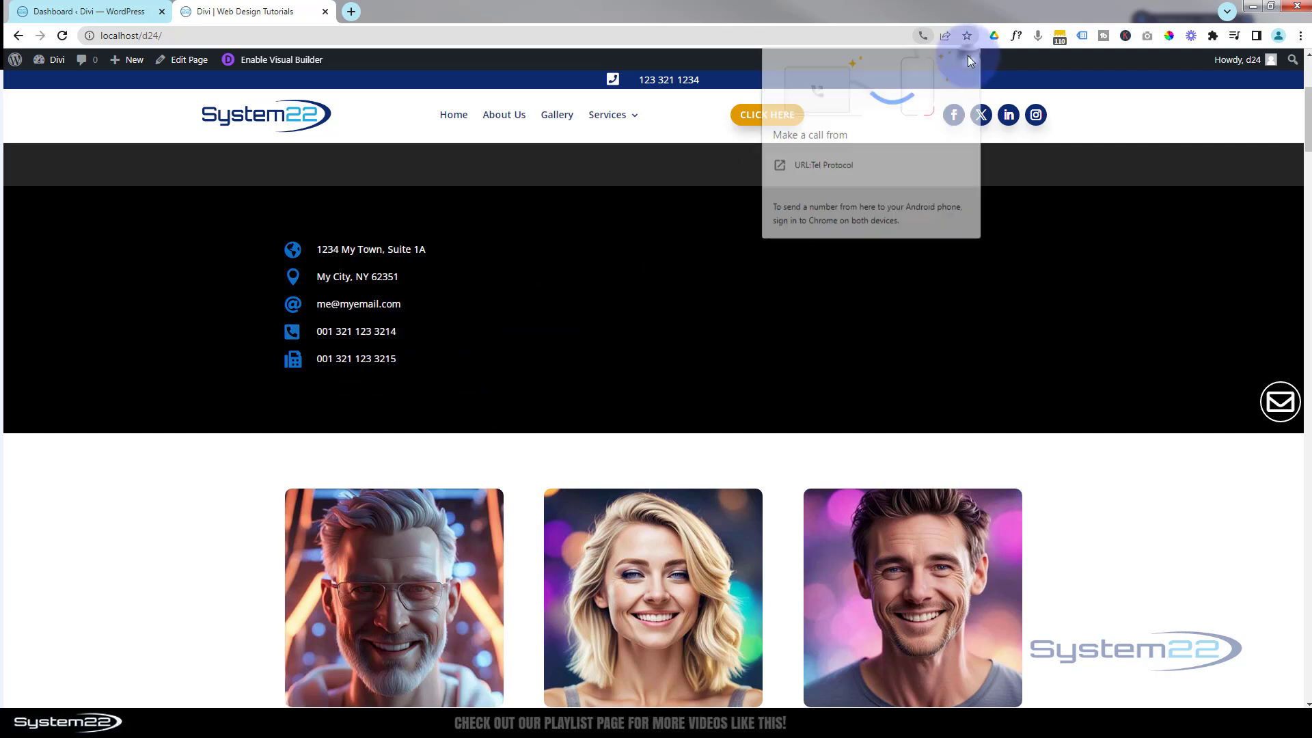